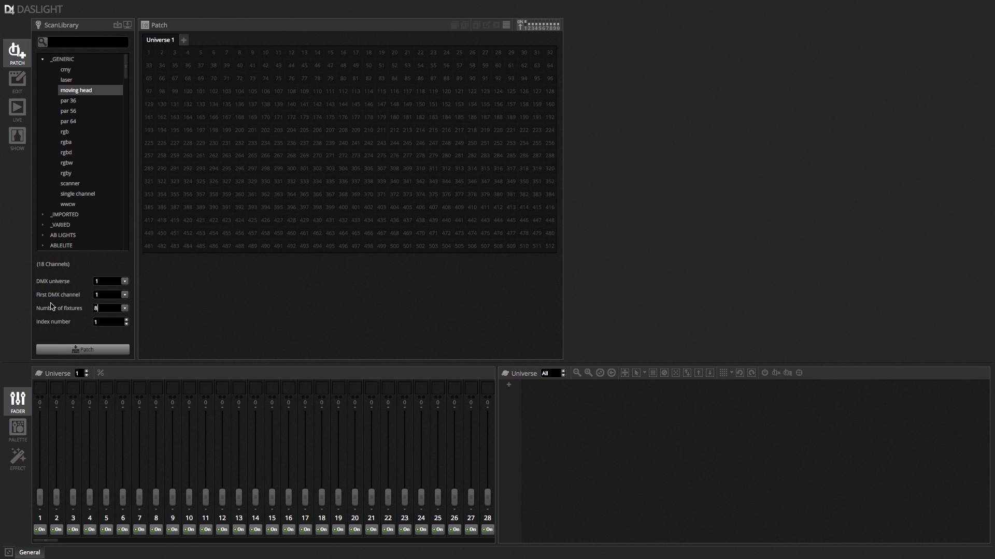
# - Patch eight generic moving heads starting at channel 1 of DMX universe 1, and open the scene editor
pyautogui.click(108, 351)
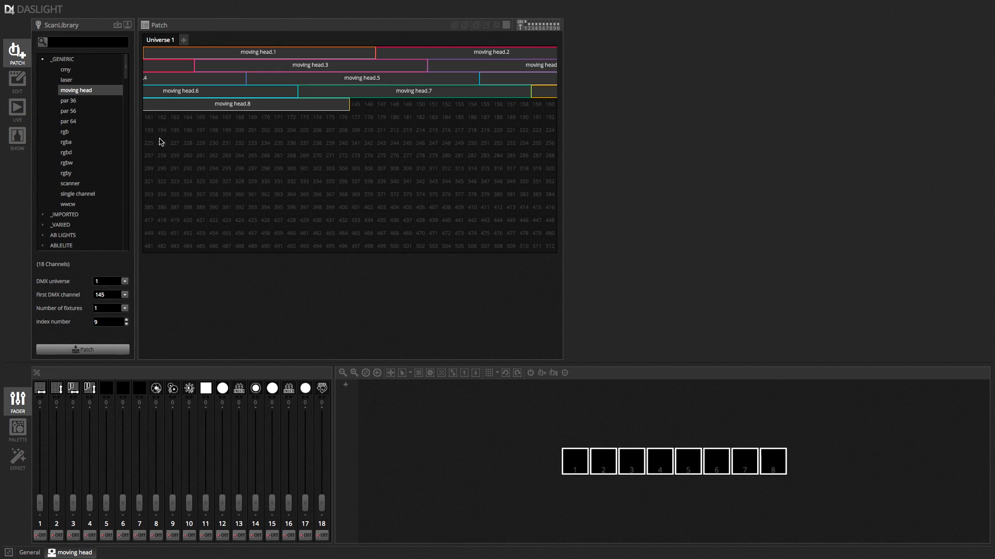
pyautogui.click(23, 81)
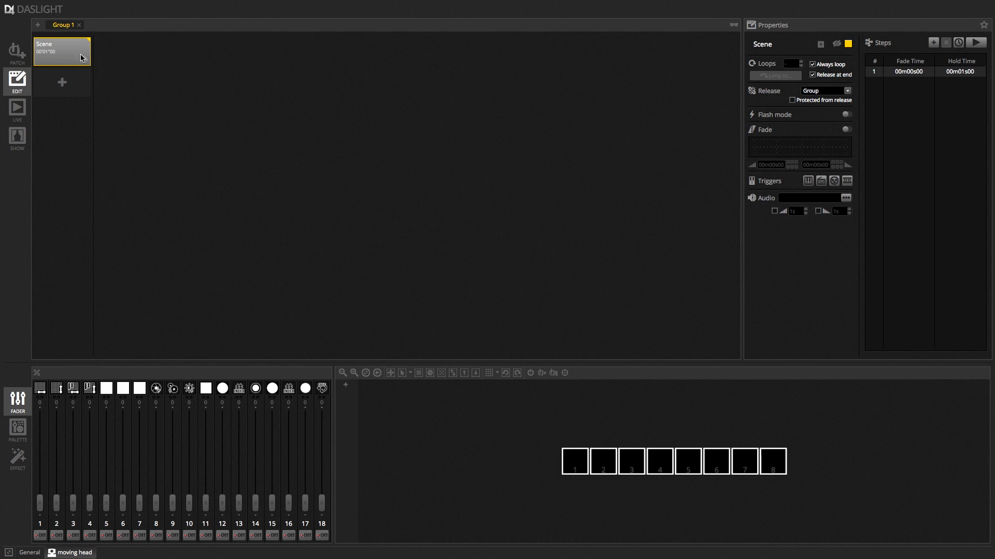
# - Add a second scene to the first group and name it Rainbow
pyautogui.click(73, 88)
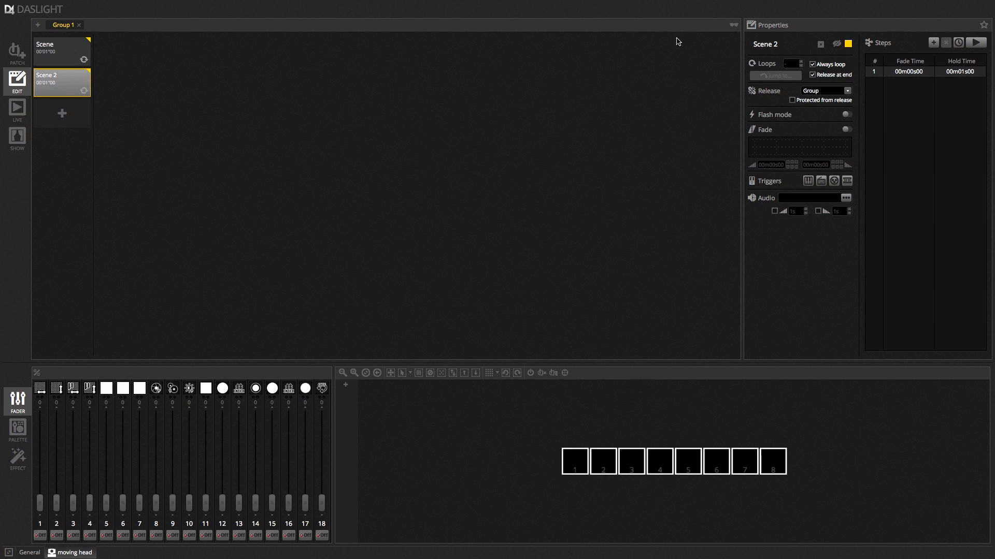
pyautogui.doubleClick(785, 43)
pyautogui.write('Rainbow')
# - Add a second scene group, then name the first group Color FX and the second Beam FX
pyautogui.click(38, 25)
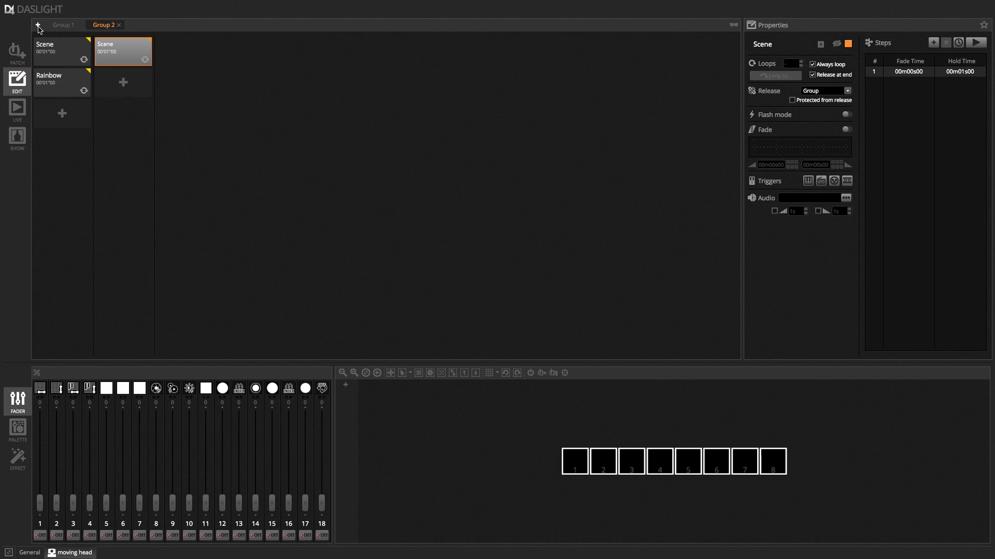
pyautogui.click(63, 25)
pyautogui.doubleClick(65, 26)
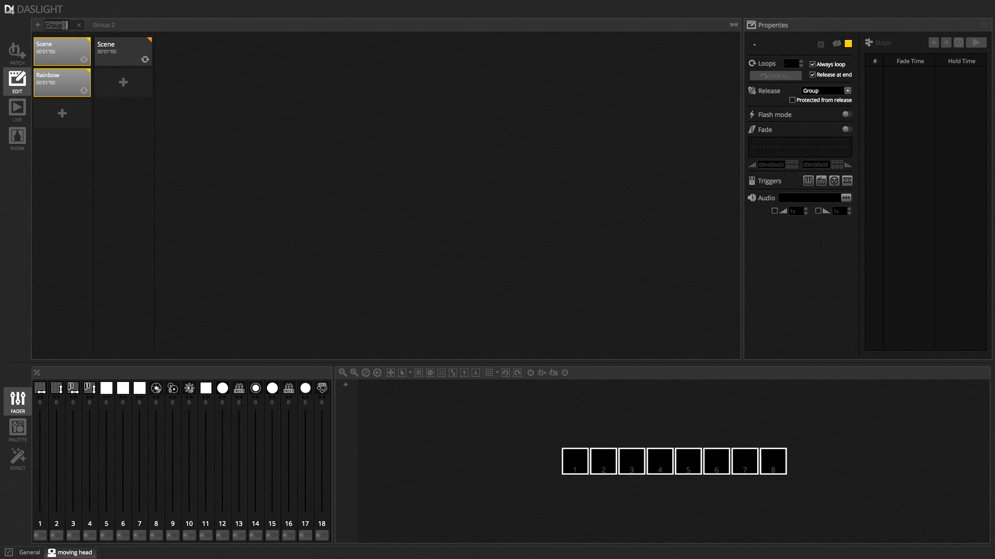
pyautogui.write('Color FX')
pyautogui.press('Return')
pyautogui.doubleClick(103, 26)
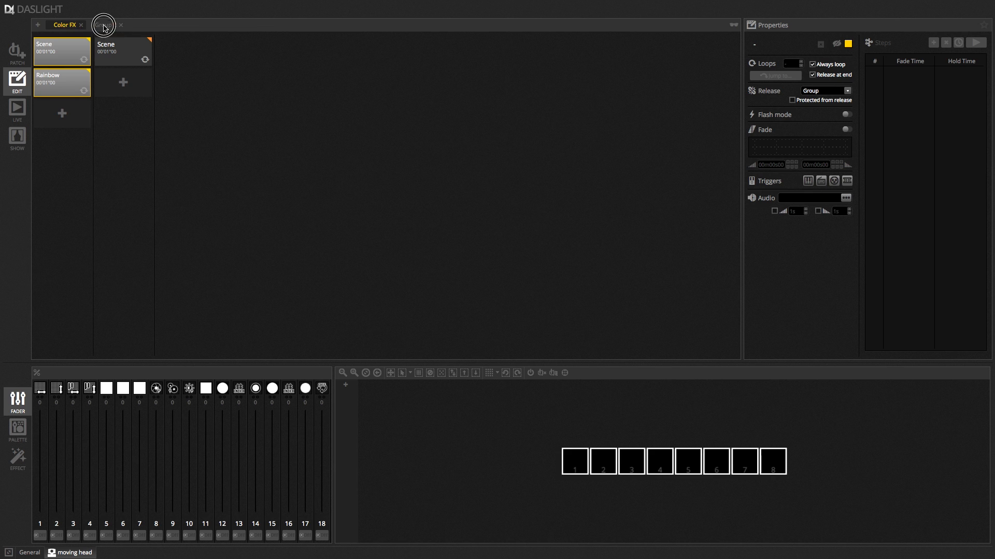
pyautogui.write('Beam FX')
pyautogui.press('Return')
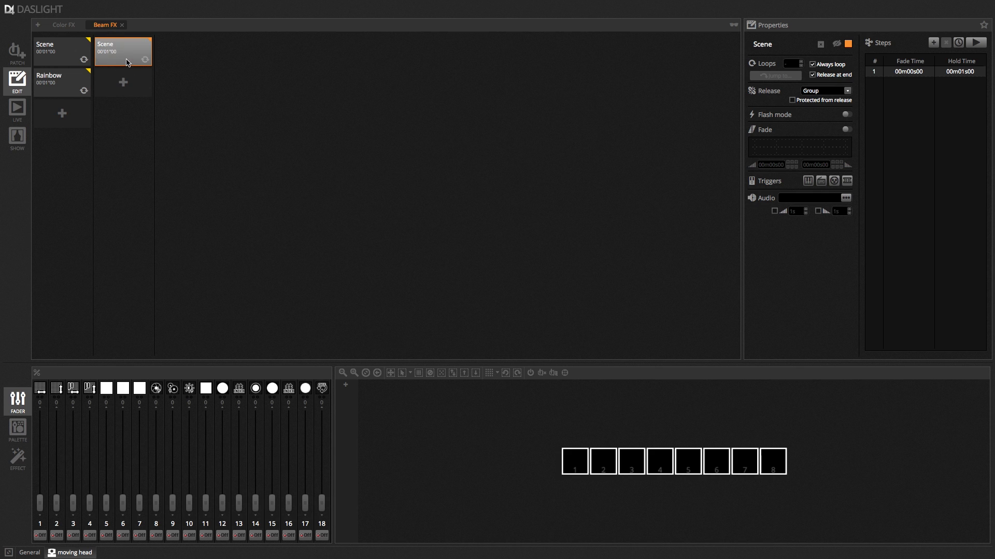
# - Rename the Beam FX group's scene to Beam ON and open the beams of all eight moving heads in it
pyautogui.click(785, 43)
pyautogui.click(721, 43)
pyautogui.write('Beam ON')
pyautogui.press('Return')
pyautogui.click(553, 373)
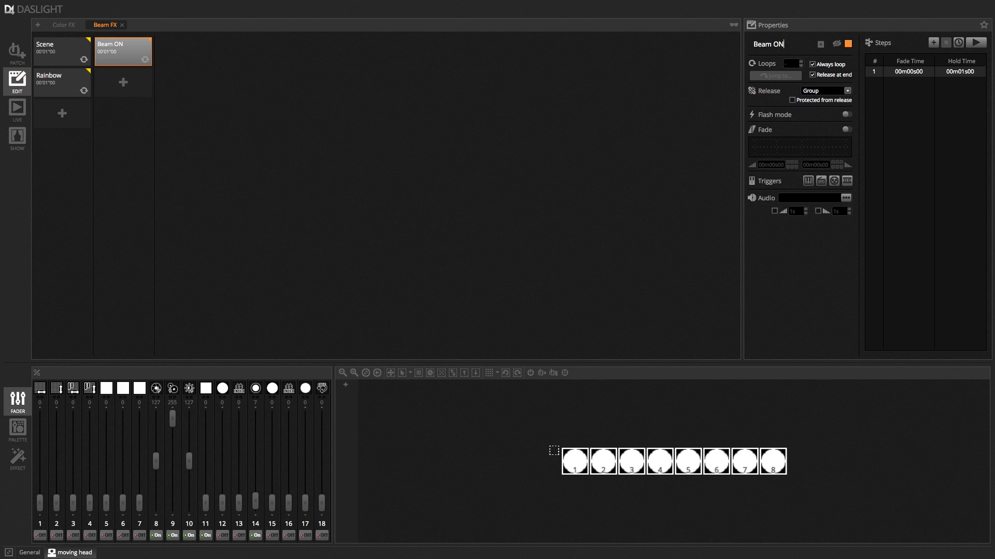
pyautogui.moveTo(650, 462)
# - Build three steps in the Rainbow scene with cyan, magenta and yellow respectively at 255
pyautogui.click(59, 84)
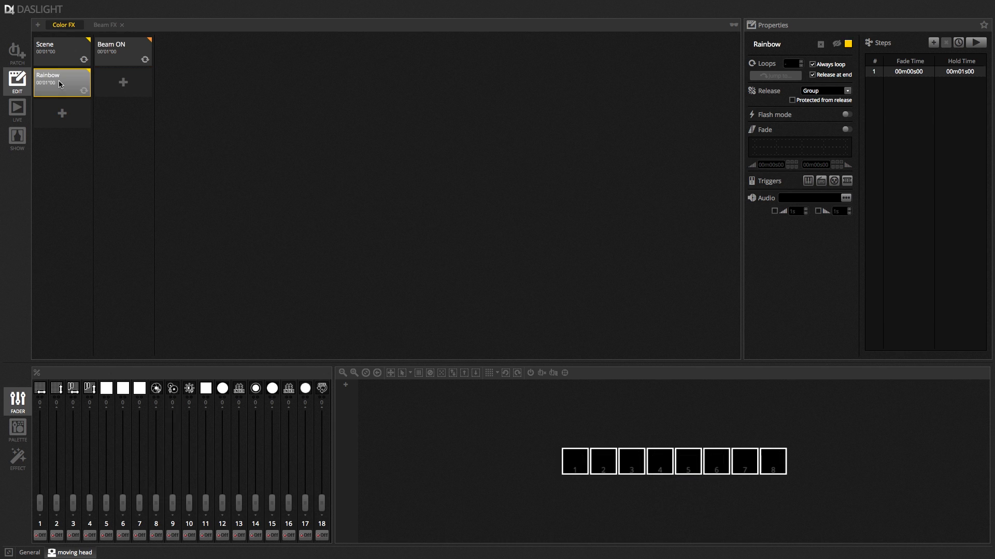
pyautogui.click(106, 502)
pyautogui.moveTo(107, 503); pyautogui.dragTo(102, 401)
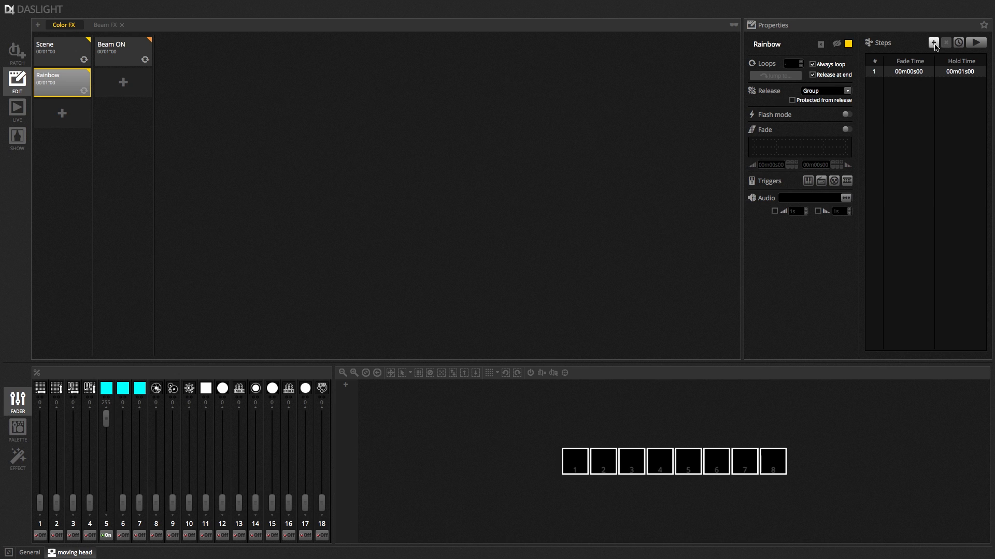
pyautogui.click(934, 43)
pyautogui.moveTo(124, 502)
pyautogui.mouseDown()
pyautogui.moveTo(123, 418)
pyautogui.moveTo(107, 502)
pyautogui.mouseUp()
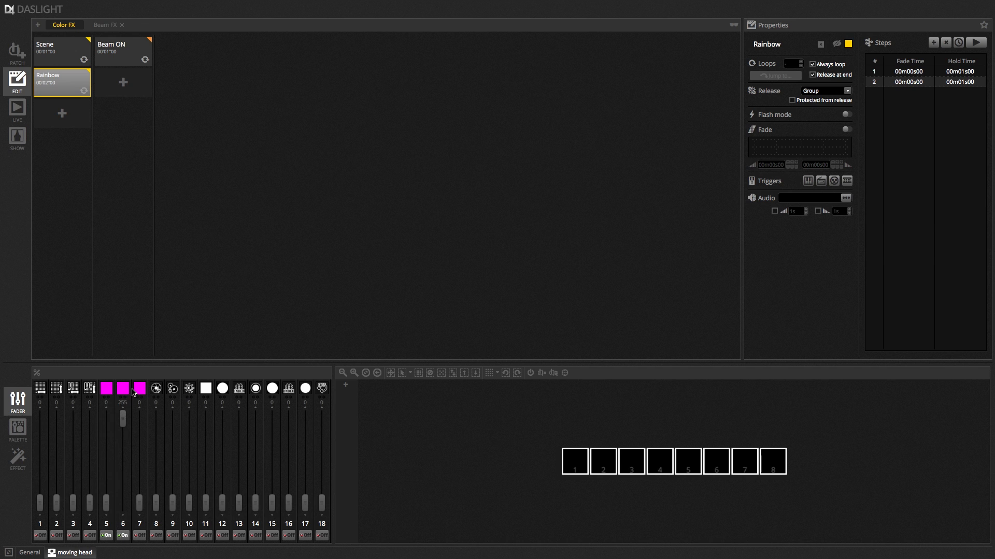
pyautogui.click(933, 44)
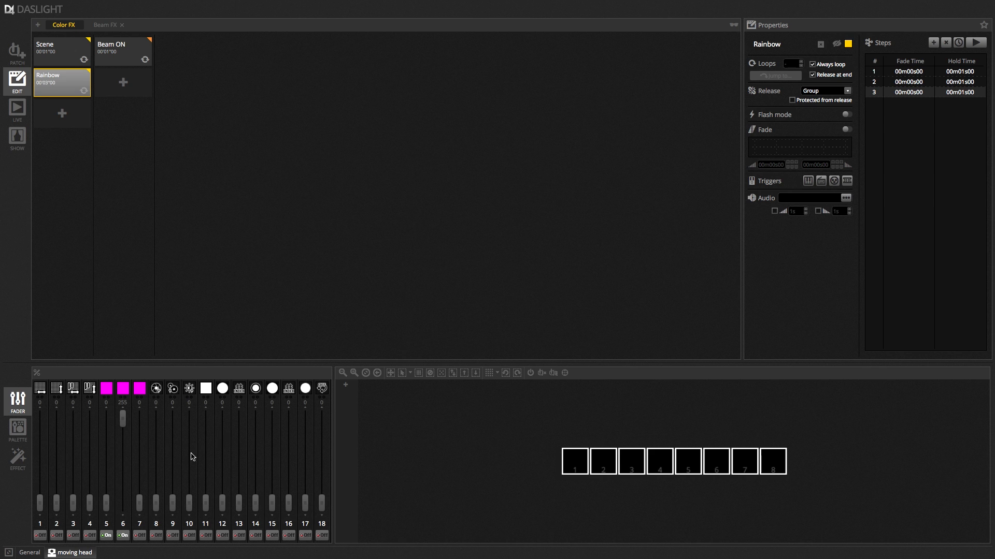
pyautogui.moveTo(140, 506); pyautogui.dragTo(127, 525)
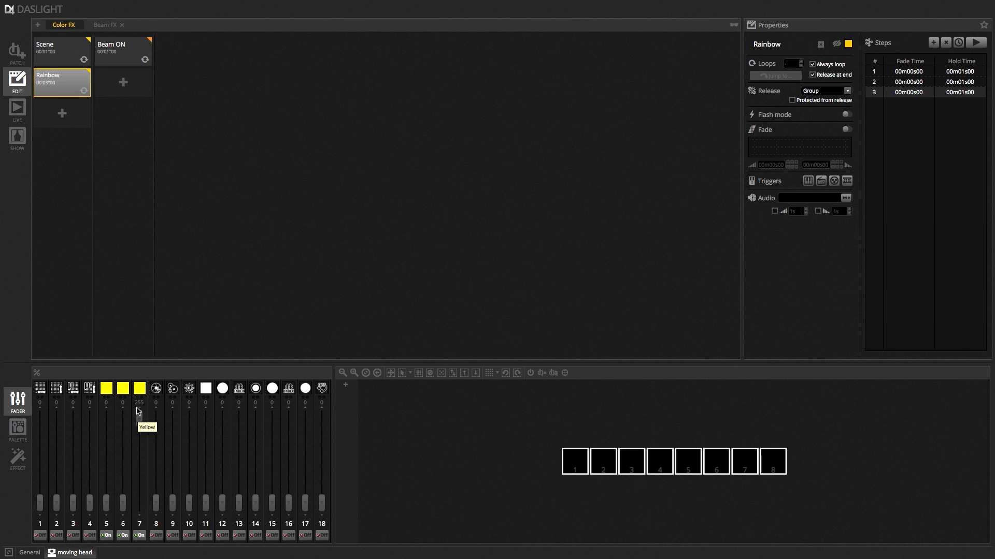
# - Play the Rainbow scene together with the Beam ON scene, and stop Rainbow while leaving Beam ON running
pyautogui.click(983, 46)
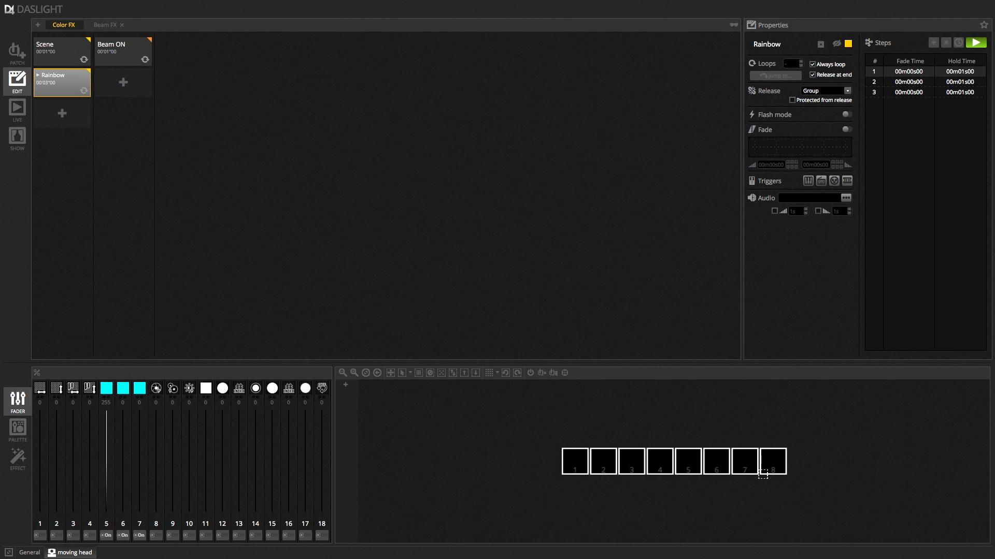
pyautogui.click(136, 56)
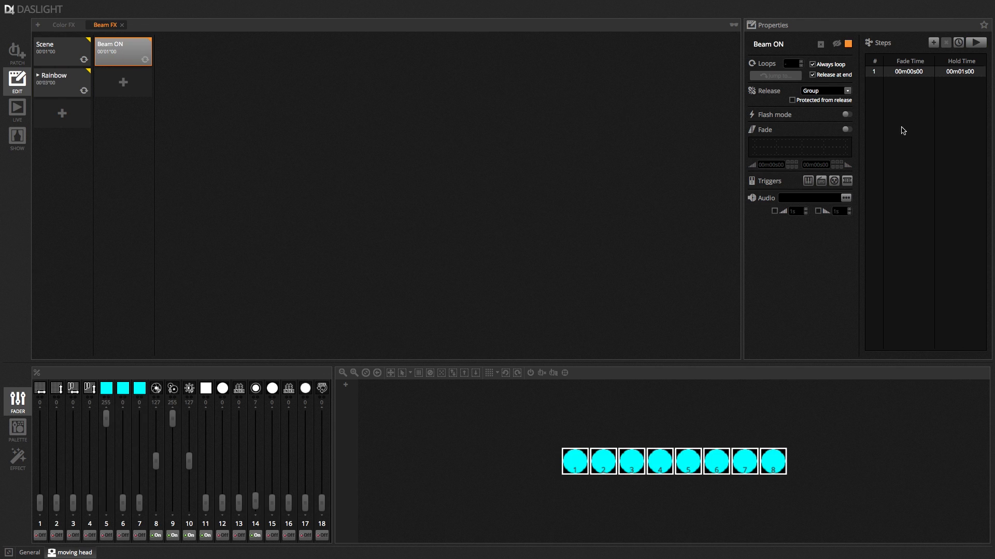
pyautogui.click(978, 44)
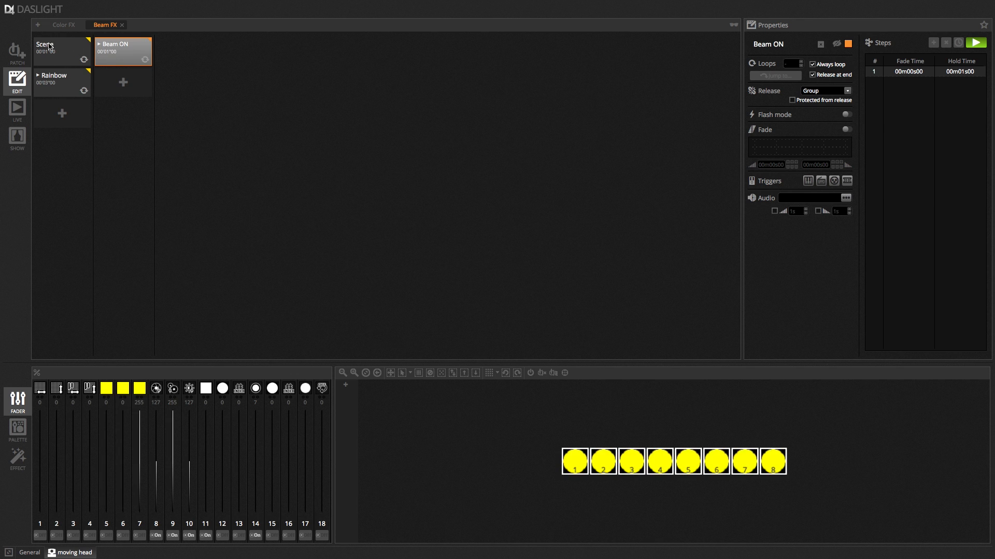
pyautogui.click(57, 79)
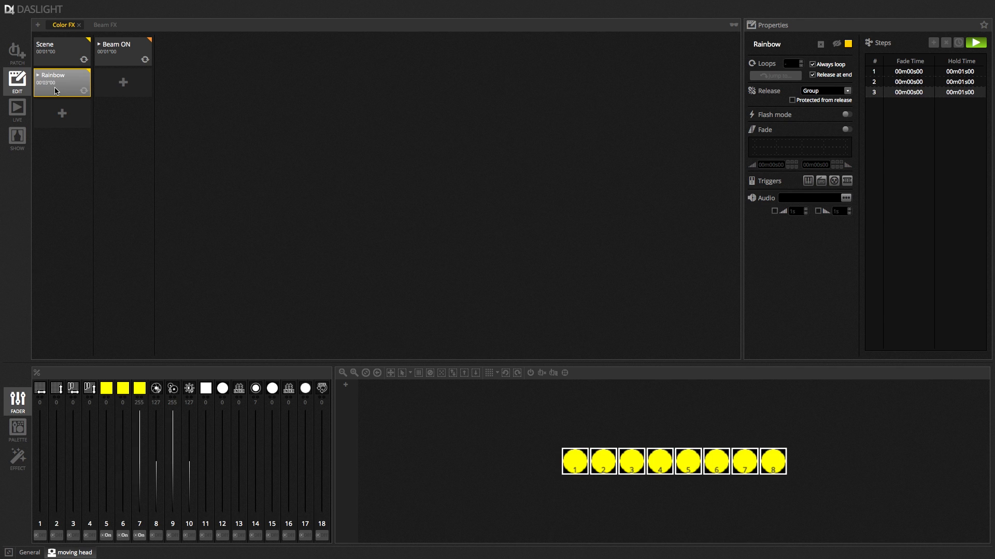
pyautogui.click(976, 43)
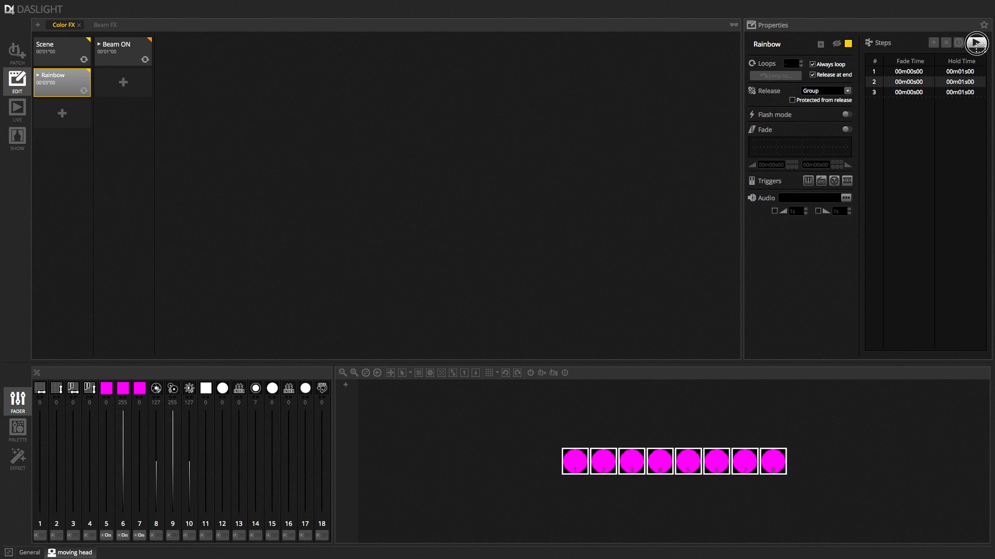
# - Set the fade time of the Rainbow scene's first step to 2 seconds
pyautogui.doubleClick(924, 76)
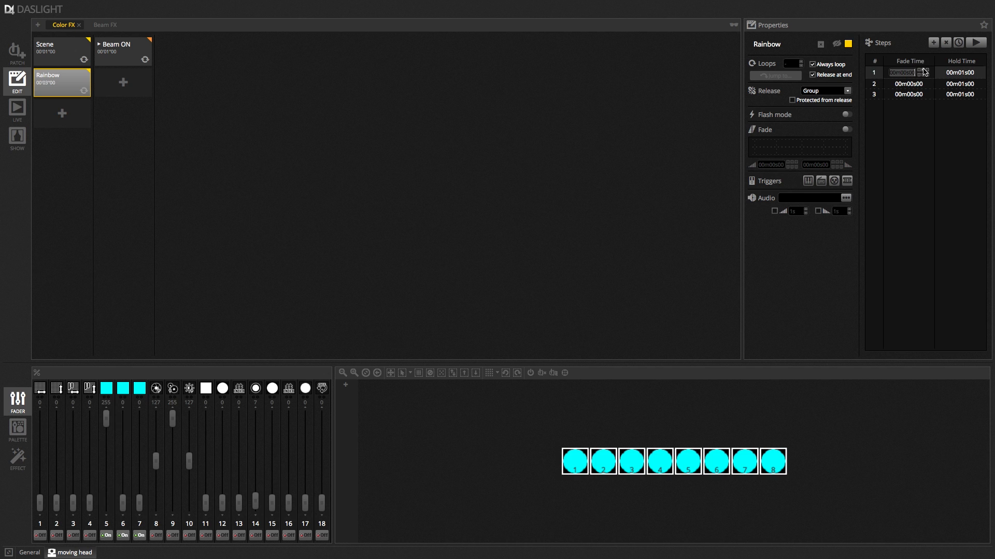
pyautogui.click(923, 70)
pyautogui.click(917, 84)
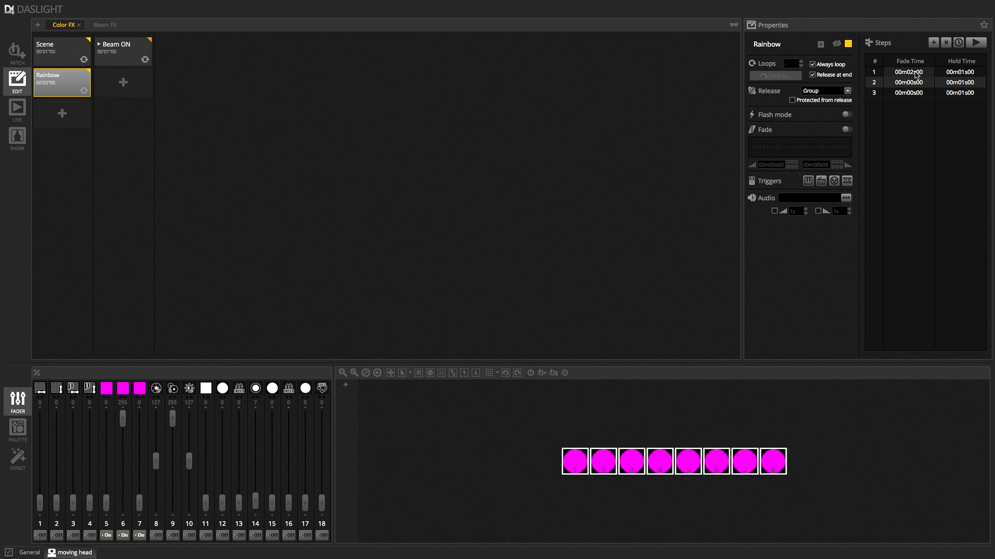
# - Select all three Rainbow steps and set their fade time to 4 seconds together
pyautogui.click(916, 74)
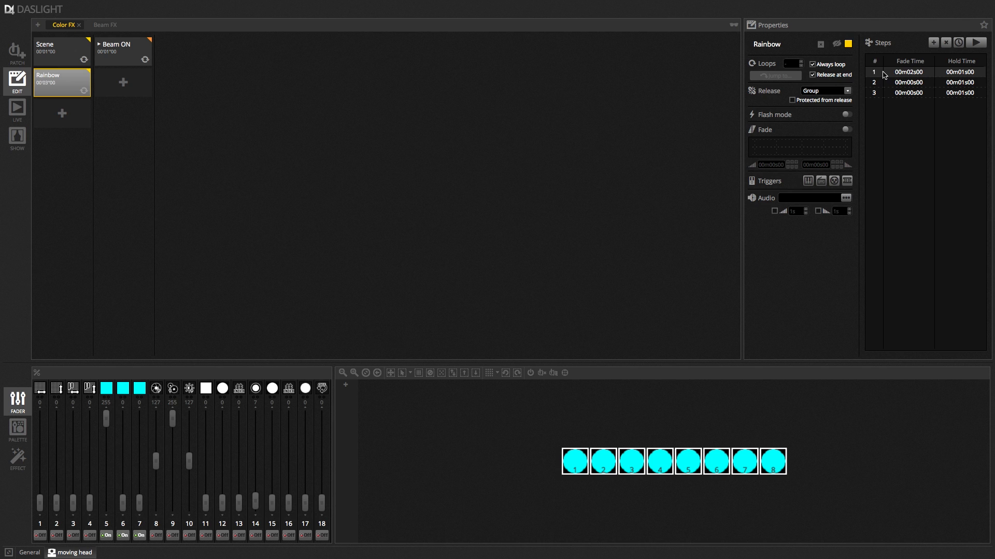
pyautogui.keyDown('shift'); pyautogui.click(895, 94); pyautogui.keyUp('shift')
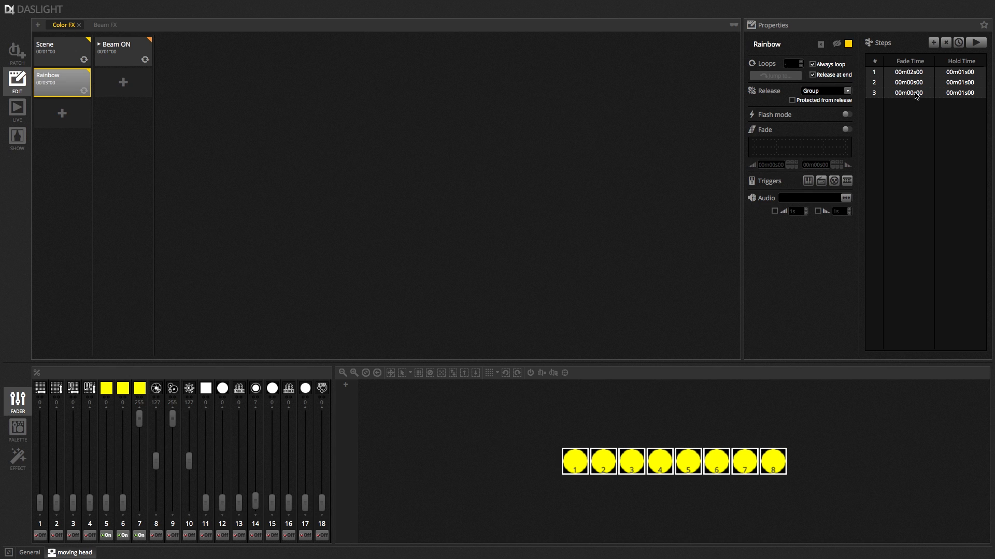
pyautogui.doubleClick(916, 95)
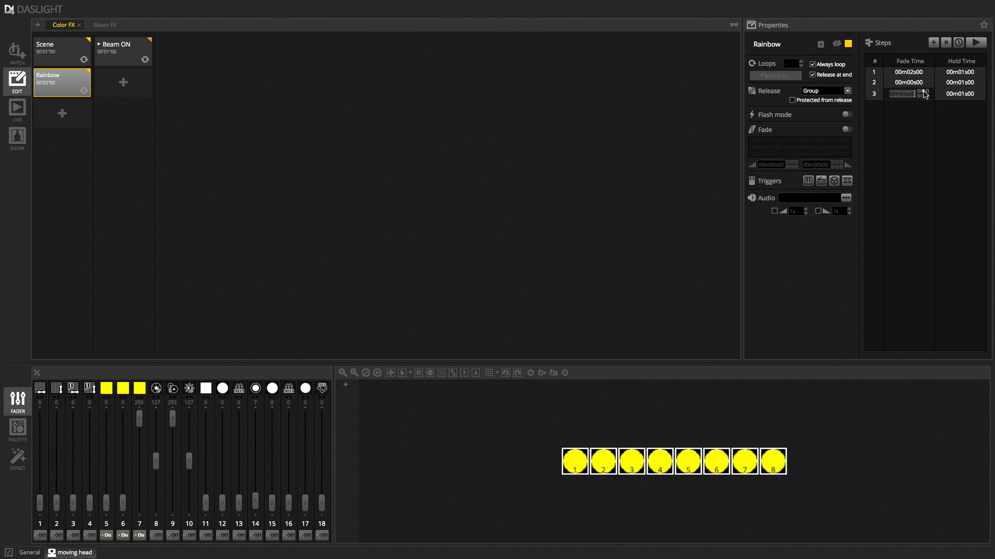
pyautogui.press('Return')
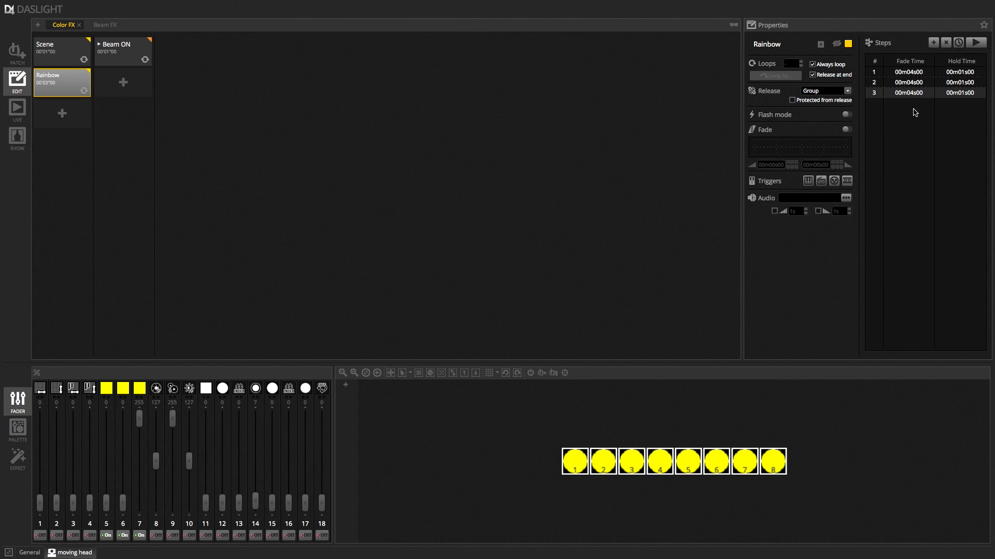
# - Play the Rainbow scene from its first step to preview the color fades, and stop playback
pyautogui.click(918, 73)
pyautogui.click(977, 44)
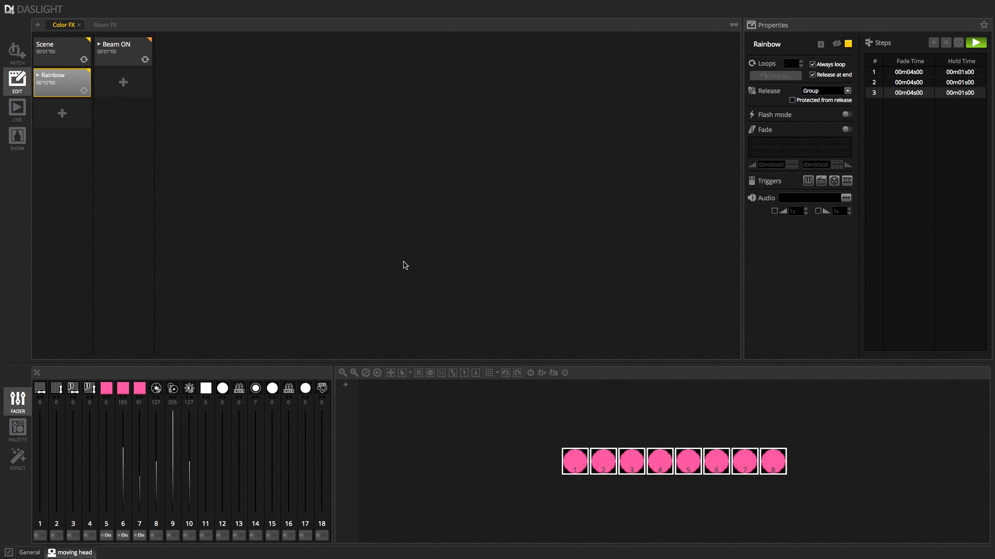
pyautogui.click(976, 43)
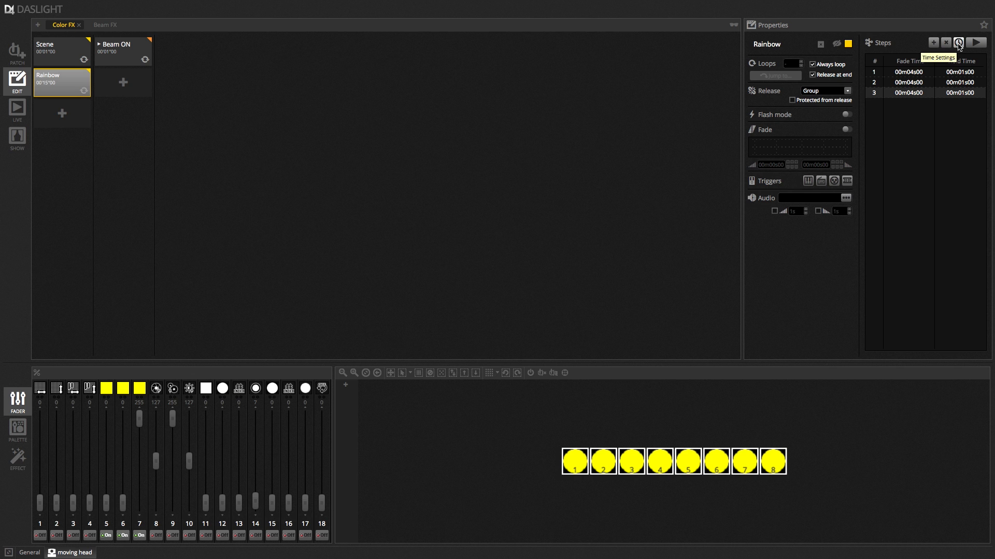
# - Apply a 3-second fade time and a 2-second hold time to all steps of the Rainbow scene through the time settings
pyautogui.click(958, 43)
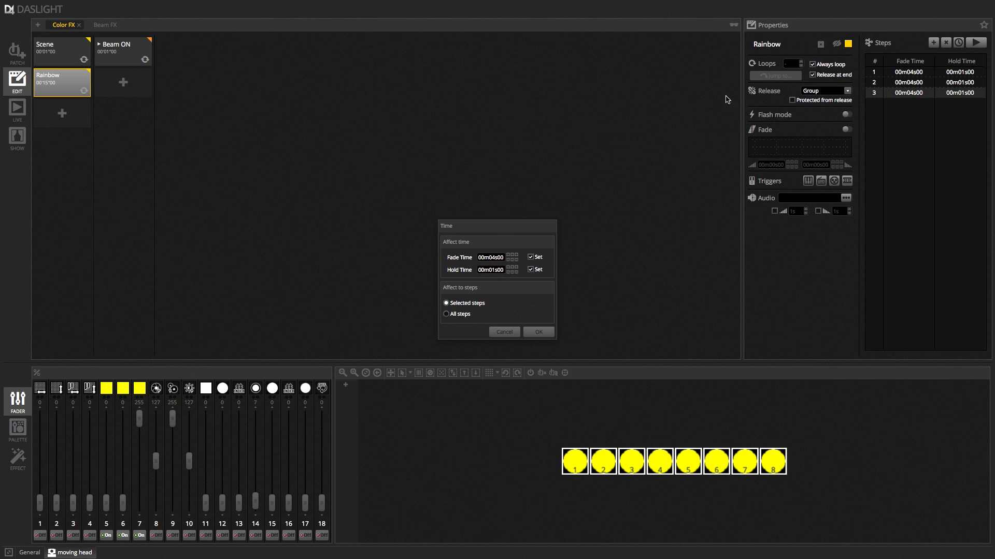
pyautogui.moveTo(497, 229); pyautogui.dragTo(922, 115)
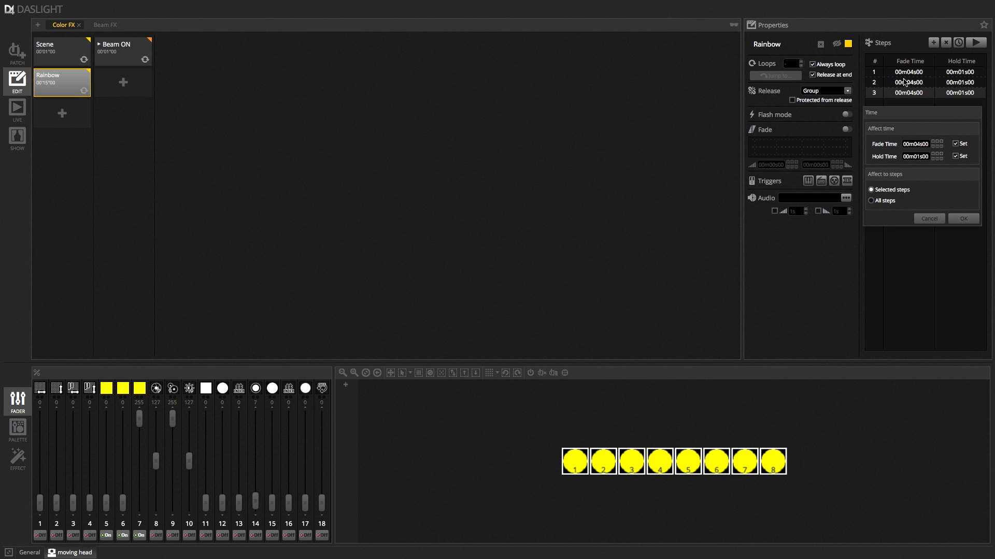
pyautogui.click(887, 204)
pyautogui.click(960, 219)
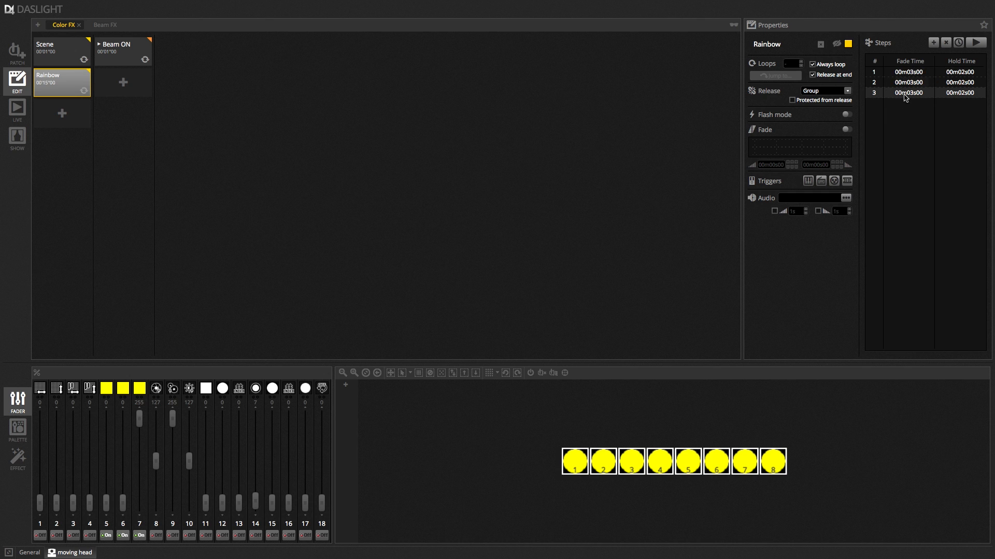
# - Preview the Rainbow scene from the first step with its new fade and hold times, and stop it
pyautogui.click(949, 74)
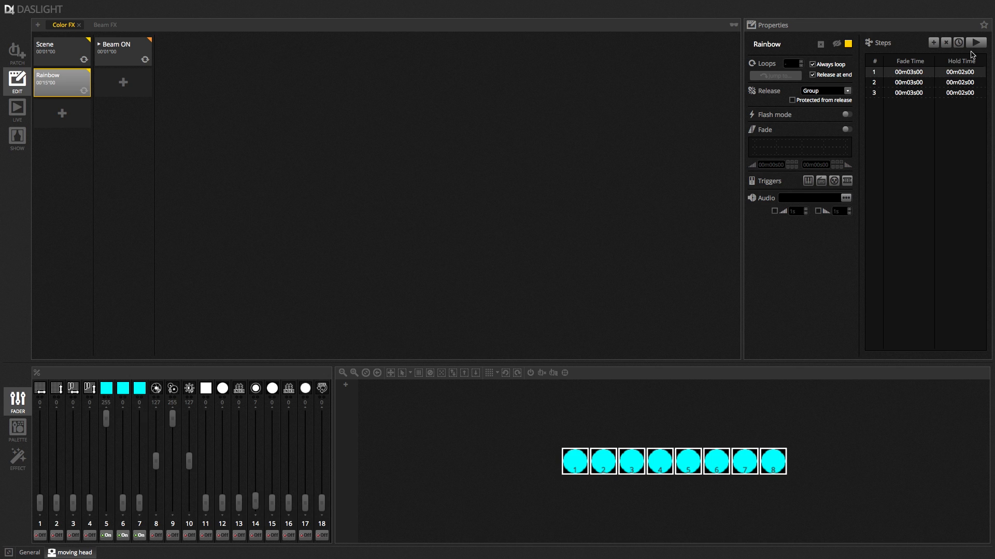
pyautogui.click(976, 43)
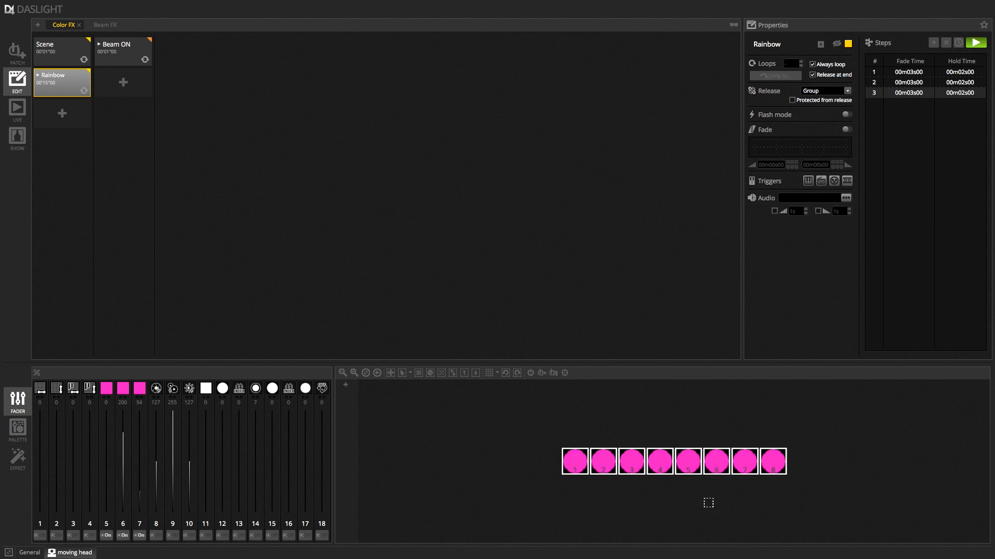
pyautogui.click(977, 43)
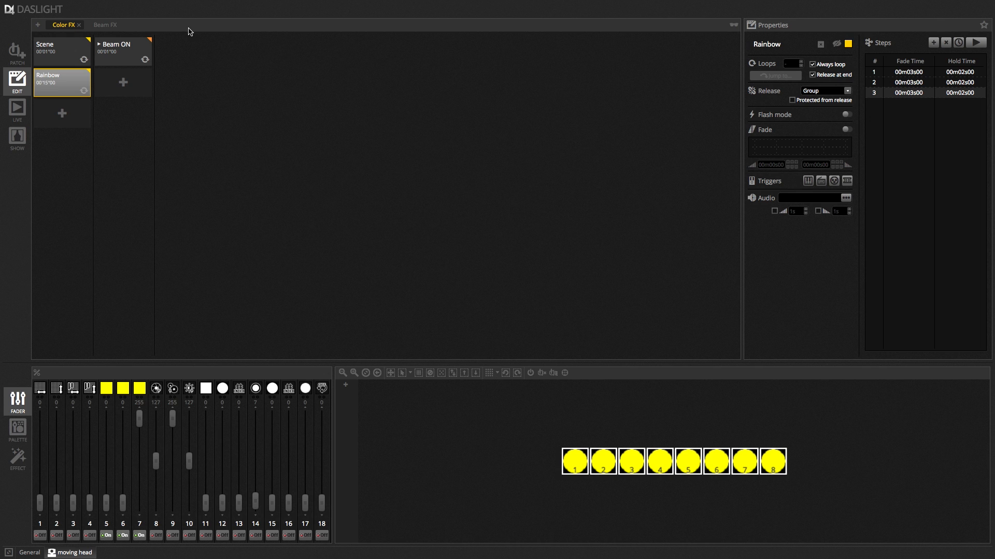
pyautogui.click(848, 44)
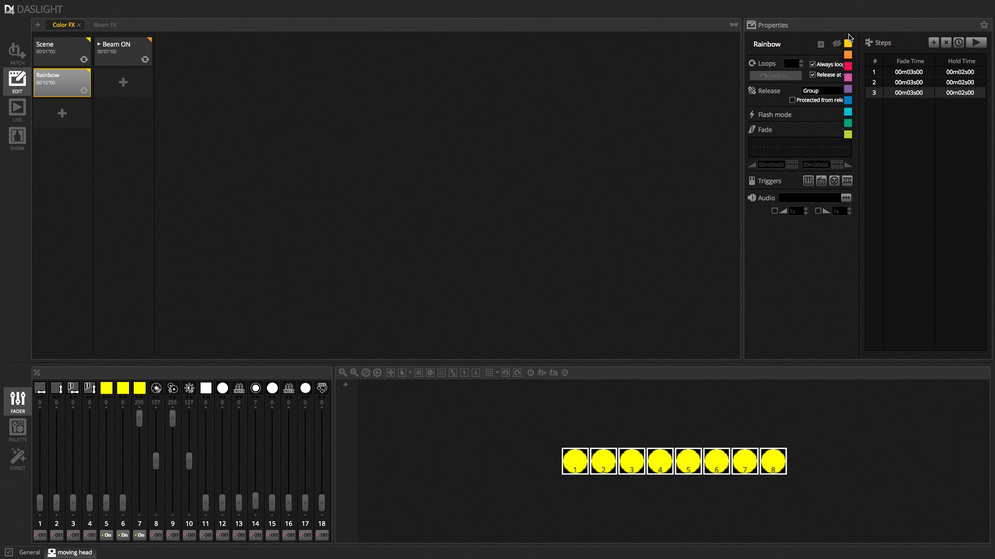
pyautogui.click(863, 32)
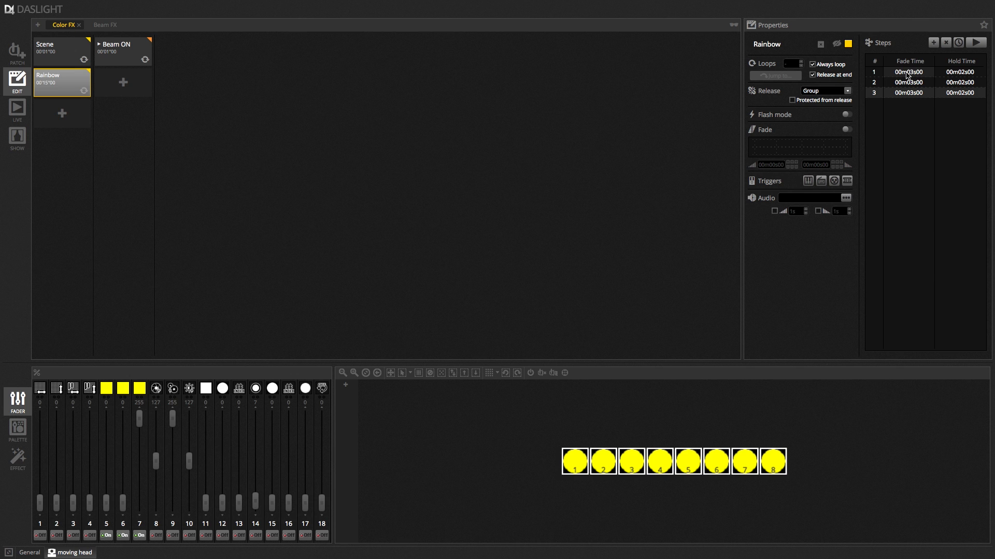
# - Select all three steps of the Rainbow scene and set their hold time to 0 seconds together
pyautogui.doubleClick(964, 94)
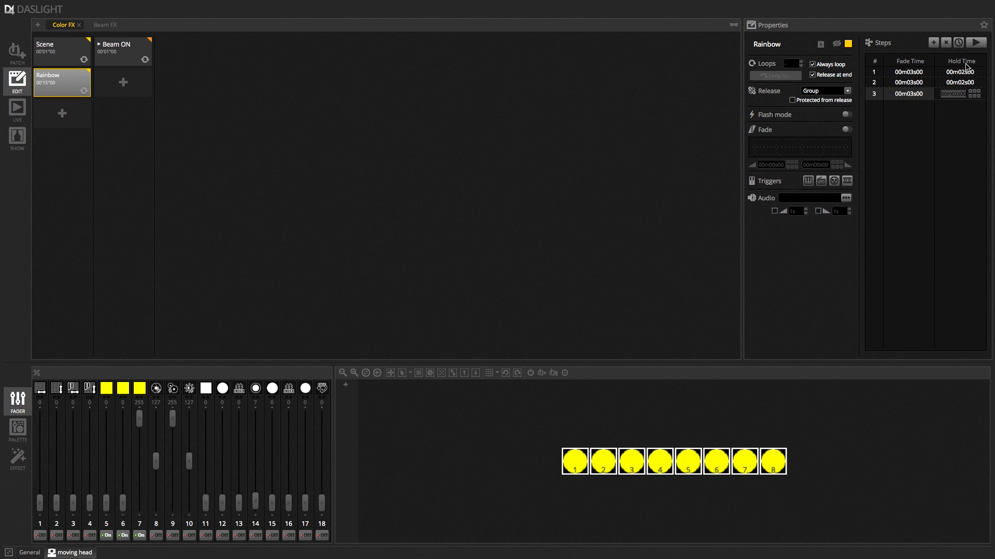
pyautogui.click(962, 94)
pyautogui.click(963, 74)
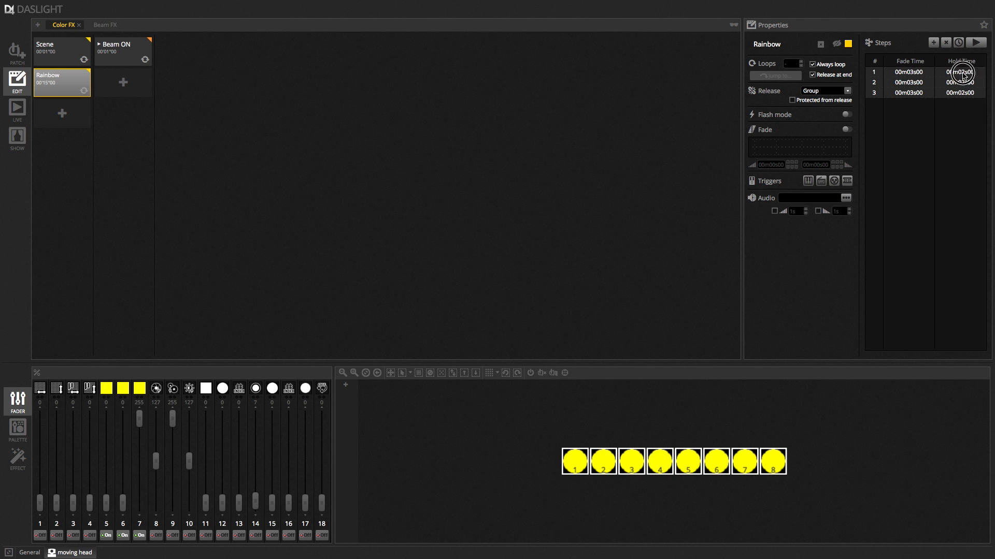
pyautogui.doubleClick(963, 74)
pyautogui.doubleClick(974, 75)
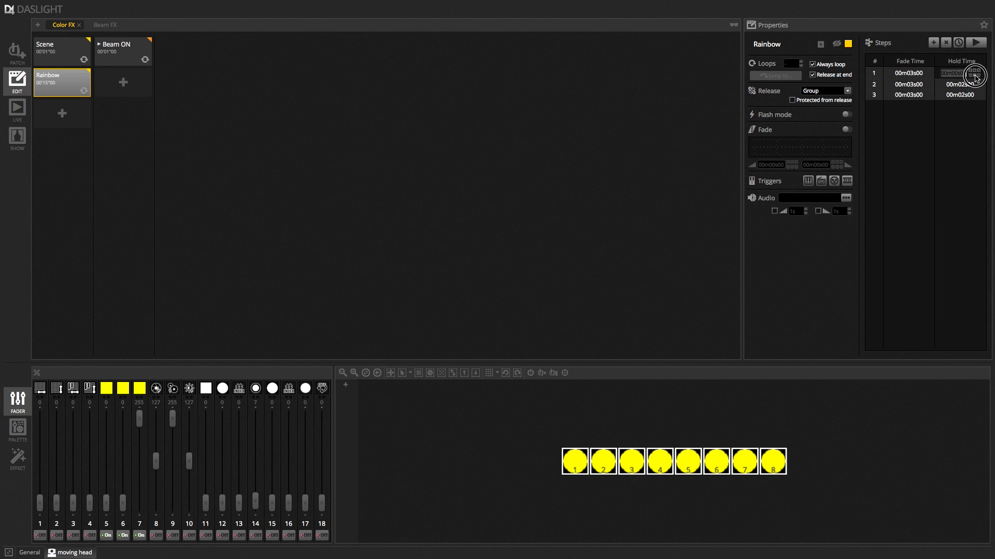
# - Preview the Rainbow scene from its first step without hold times, and stop playback
pyautogui.click(915, 76)
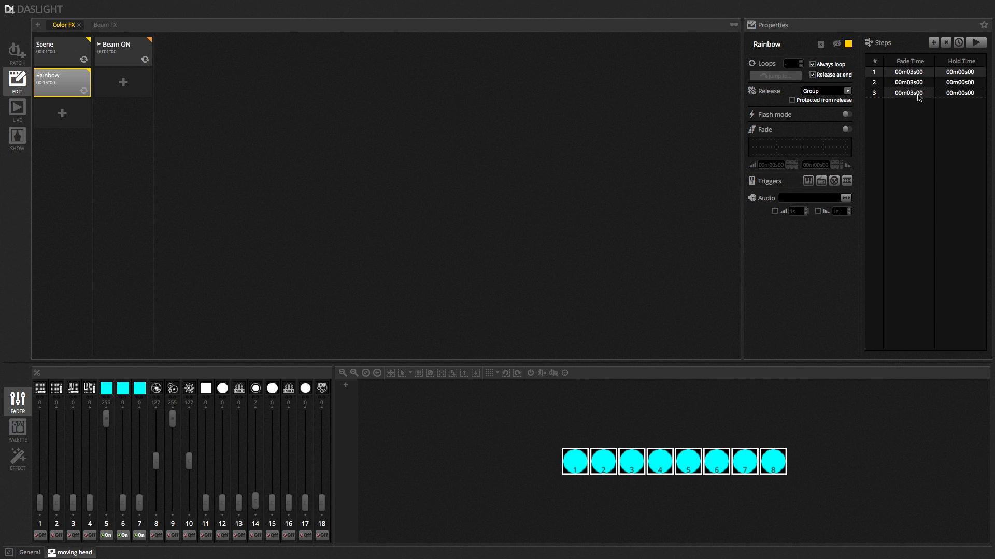
pyautogui.click(975, 43)
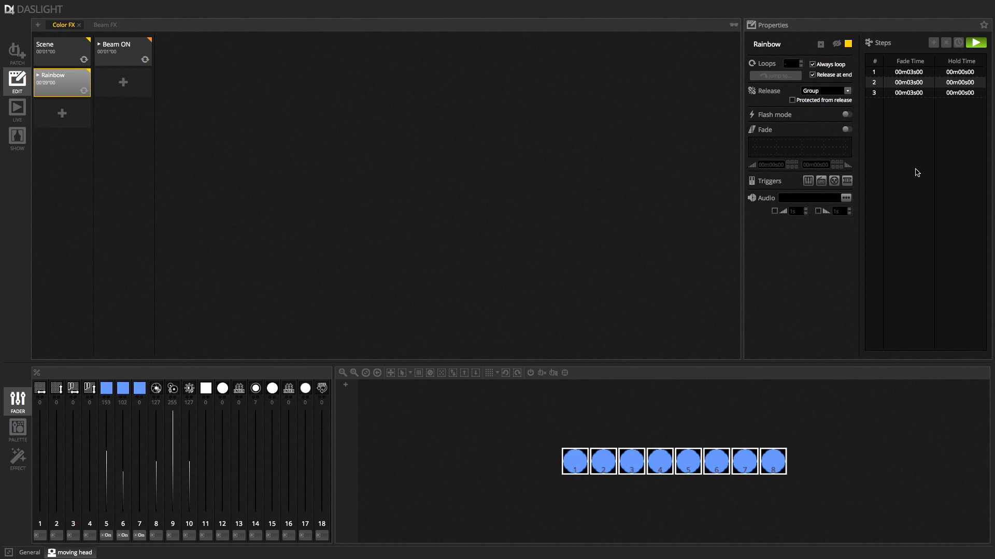
pyautogui.click(975, 42)
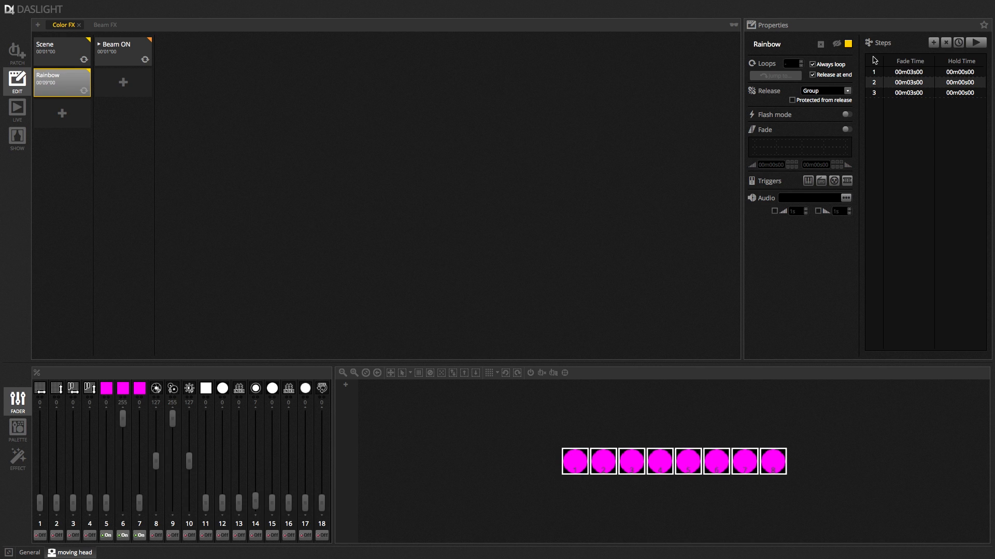
# - Limit the Rainbow scene to 1 loop by disabling Always loop, and test it from the first step and in live mode
pyautogui.click(825, 66)
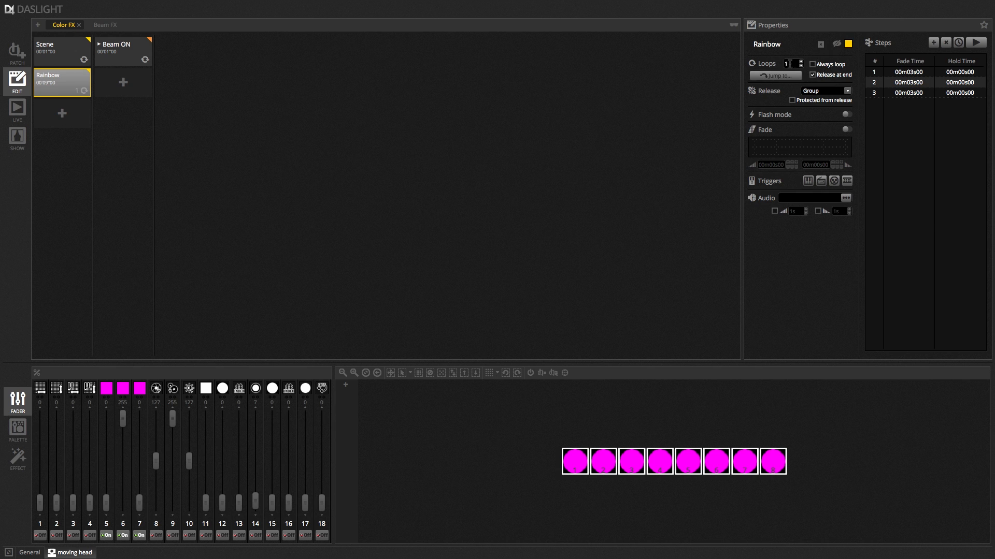
pyautogui.click(906, 73)
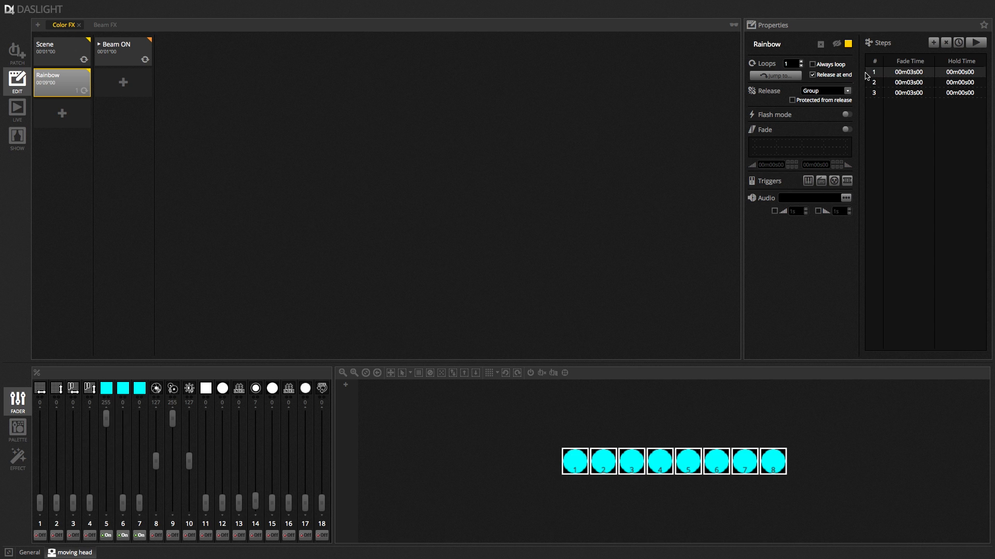
pyautogui.click(976, 43)
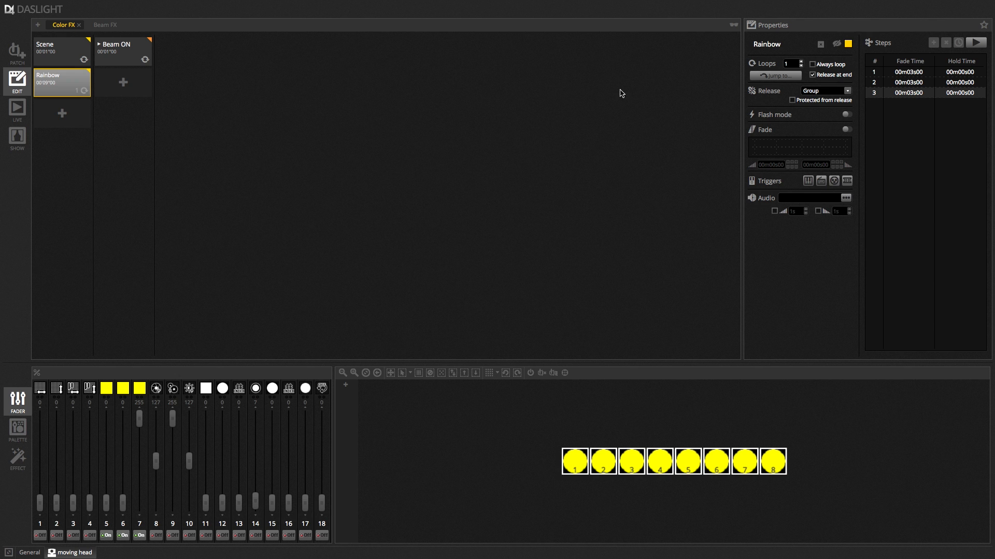
pyautogui.click(17, 110)
pyautogui.click(61, 112)
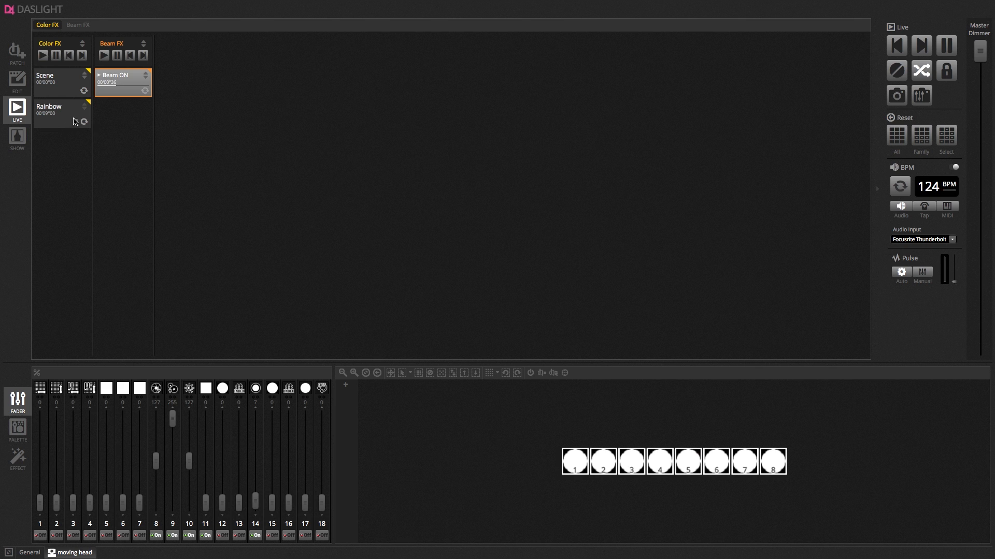
# - Disable Release at end for the Rainbow scene and run the scene in live mode to test it
pyautogui.click(23, 80)
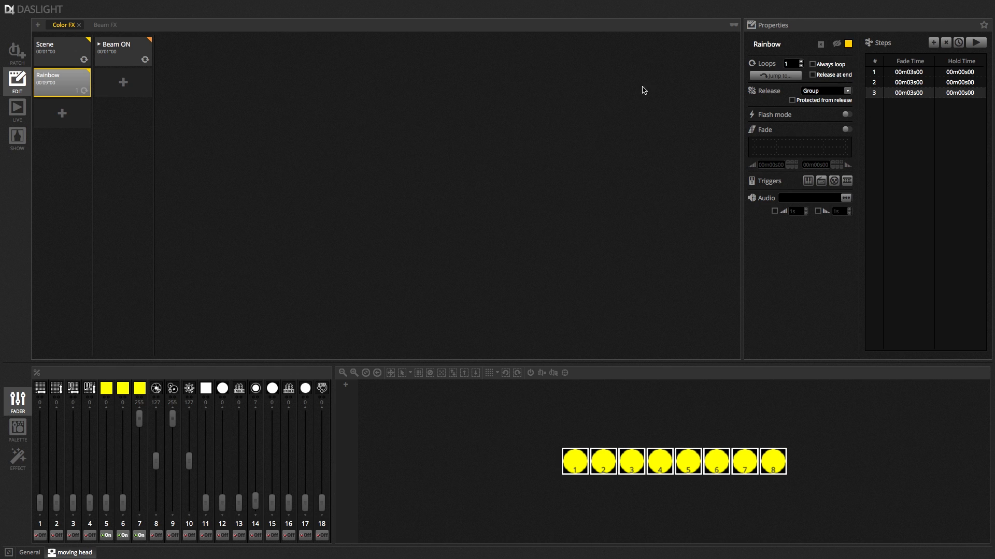
pyautogui.click(17, 109)
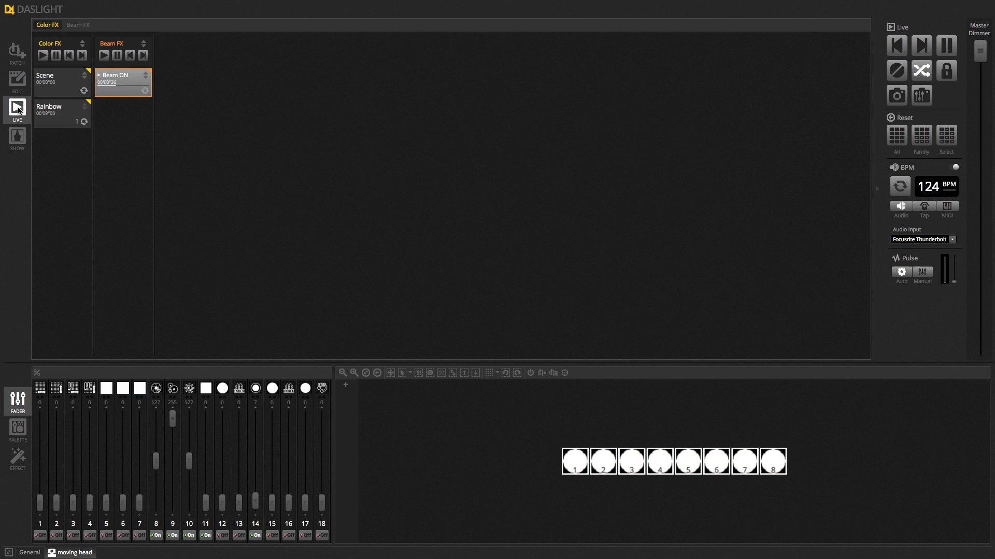
pyautogui.click(57, 112)
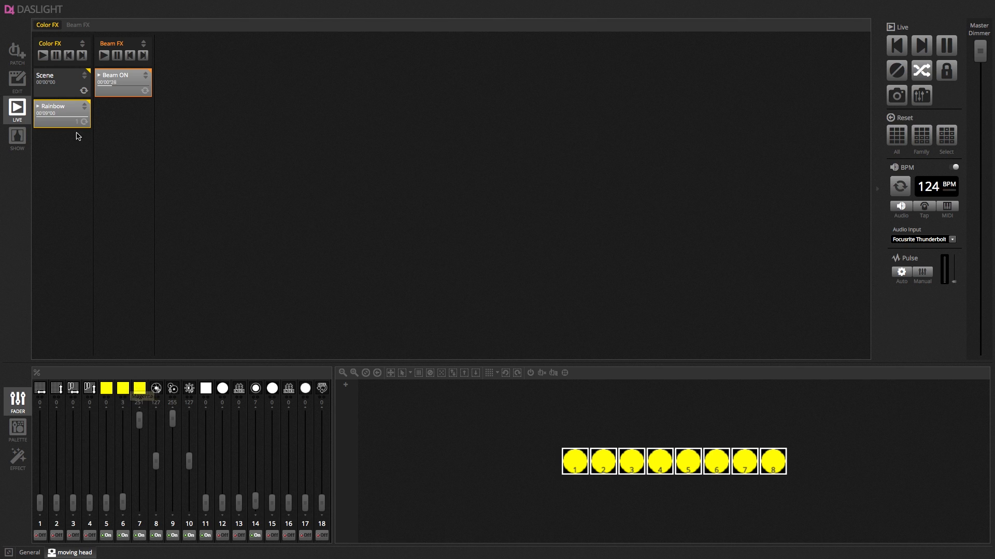
# - Set the Rainbow scene to 2 loops, test it in live mode, and stop its playback in the editor
pyautogui.click(19, 86)
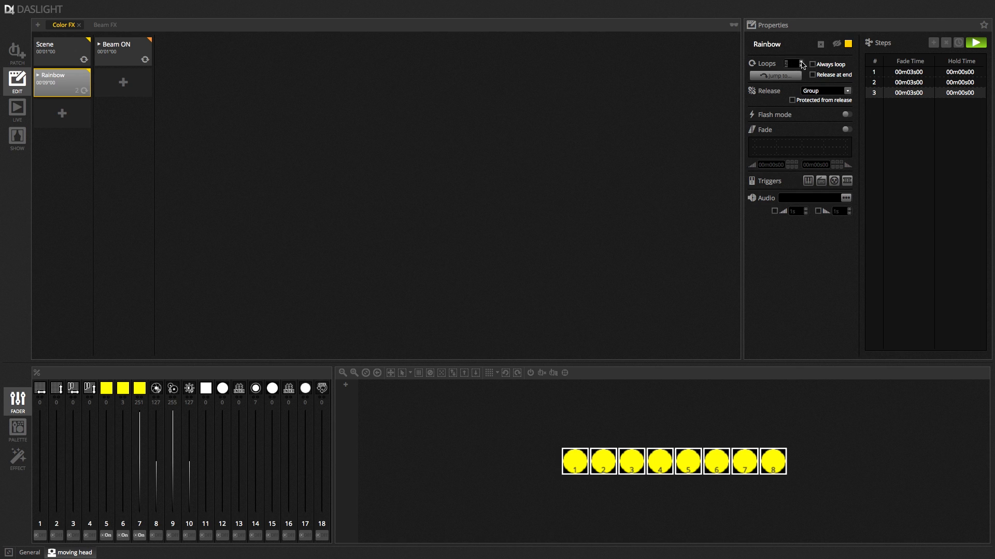
pyautogui.click(18, 109)
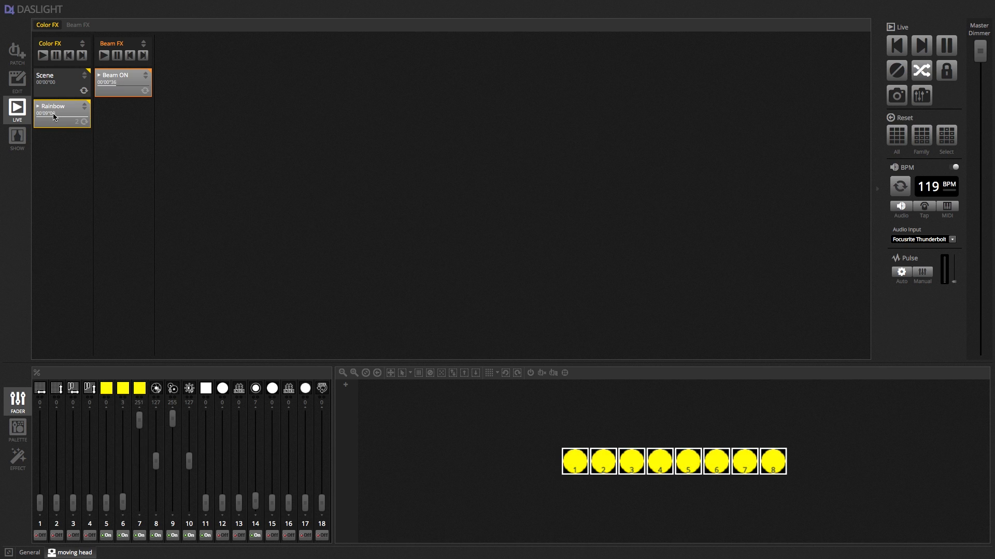
pyautogui.click(25, 87)
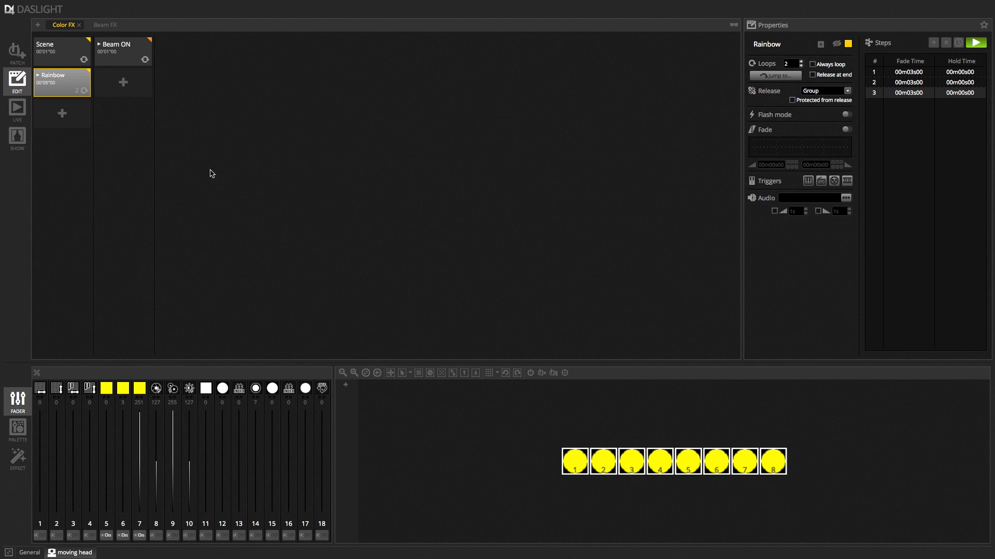
pyautogui.click(974, 43)
# - Make the first Color FX scene green with channels 5 and 7 at 255, and rename it Green
pyautogui.click(60, 54)
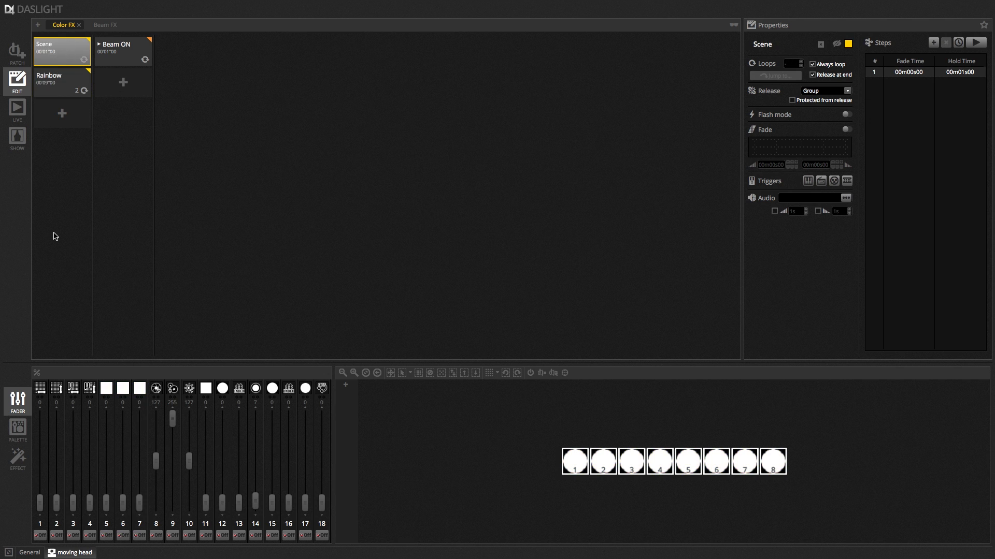
pyautogui.moveTo(106, 502); pyautogui.dragTo(106, 414)
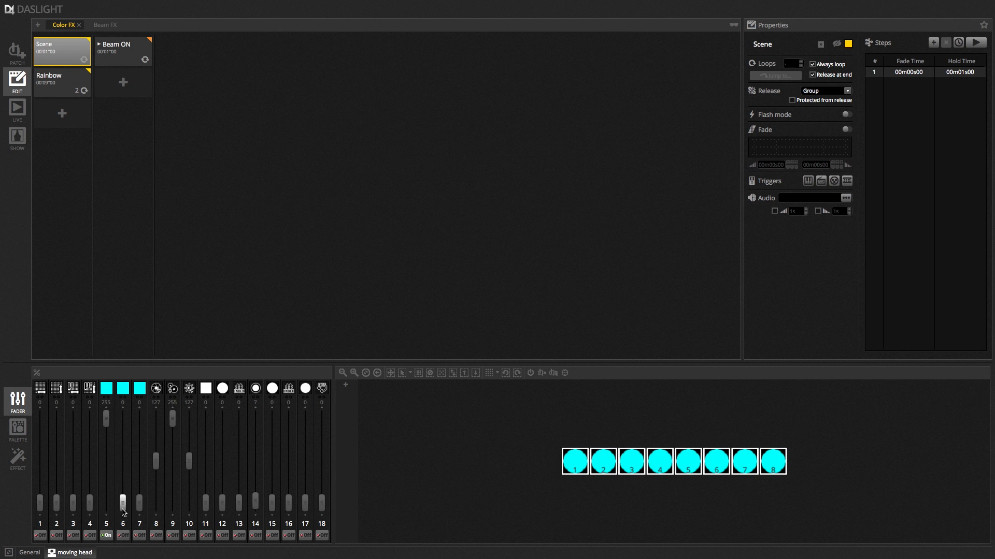
pyautogui.moveTo(123, 503); pyautogui.dragTo(125, 397)
pyautogui.moveTo(138, 503)
pyautogui.mouseDown()
pyautogui.moveTo(138, 414)
pyautogui.moveTo(124, 503)
pyautogui.mouseUp()
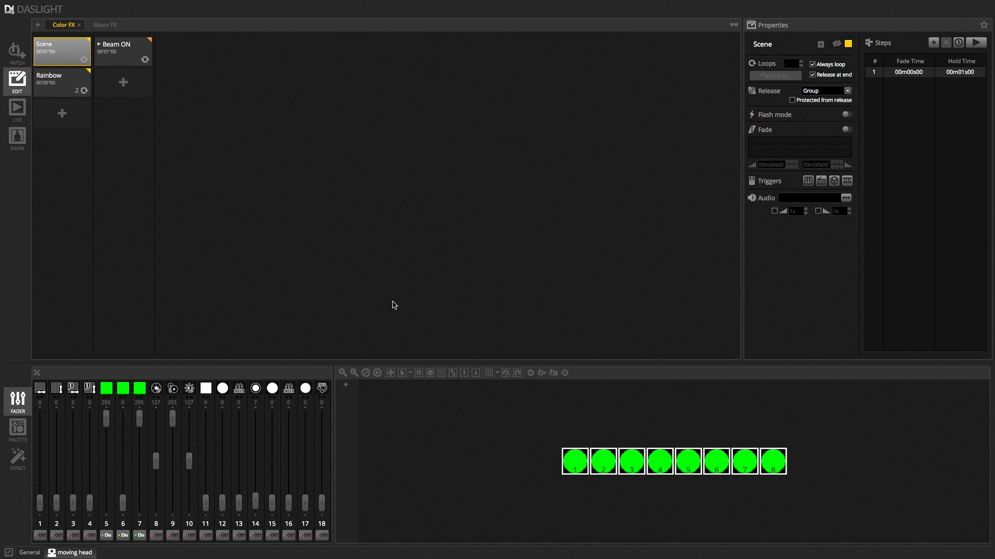
pyautogui.moveTo(787, 48); pyautogui.dragTo(751, 44)
pyautogui.write('Green')
# - Make the Rainbow scene jump to the custom scene Green when its loops end
pyautogui.click(71, 91)
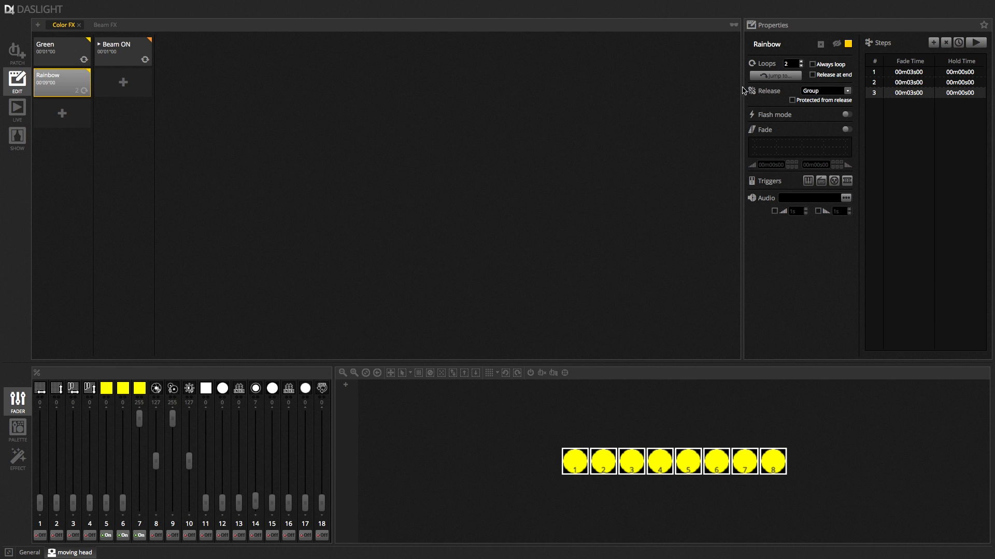
pyautogui.click(759, 76)
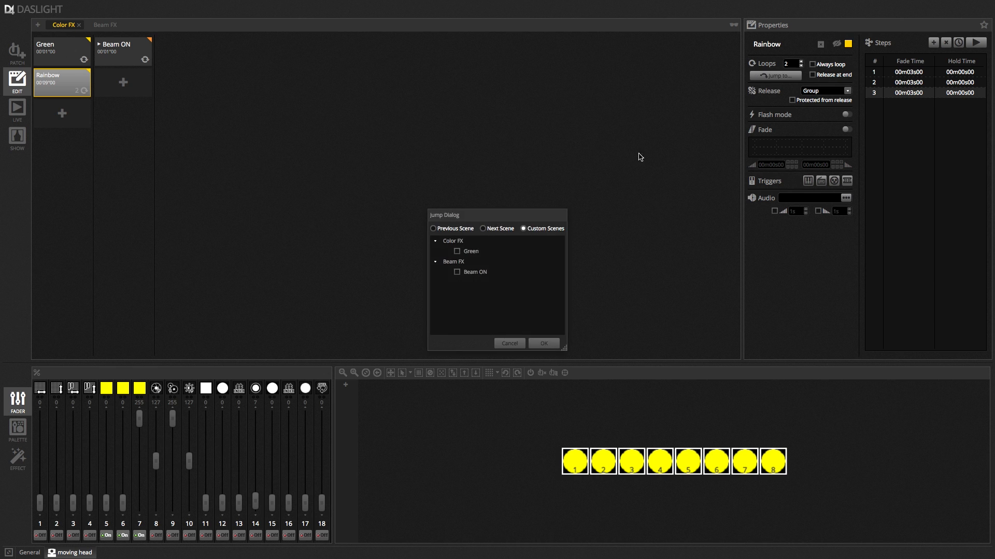
pyautogui.click(458, 252)
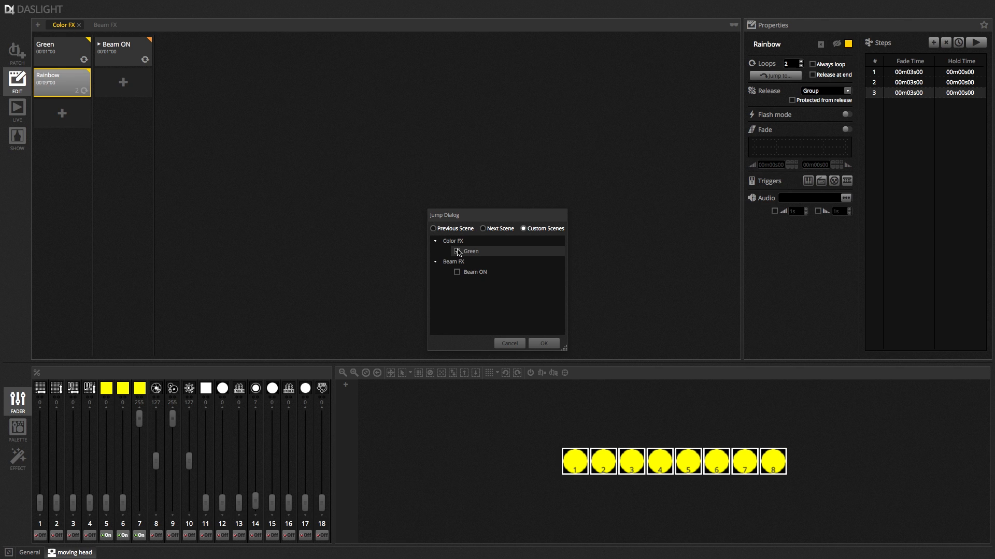
pyautogui.click(543, 343)
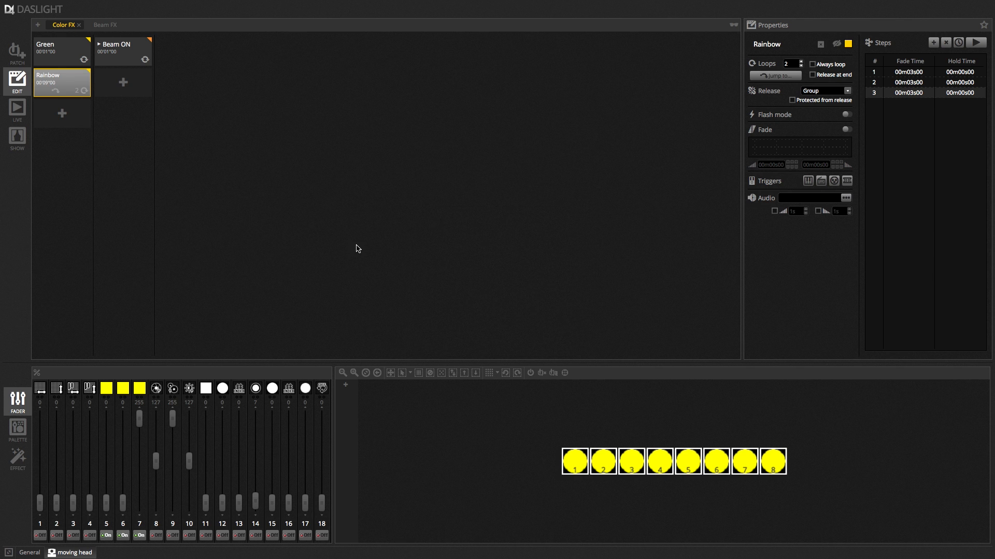
# - Run the Rainbow scene in live mode to check its jump to Green, and return to scene editing
pyautogui.click(18, 109)
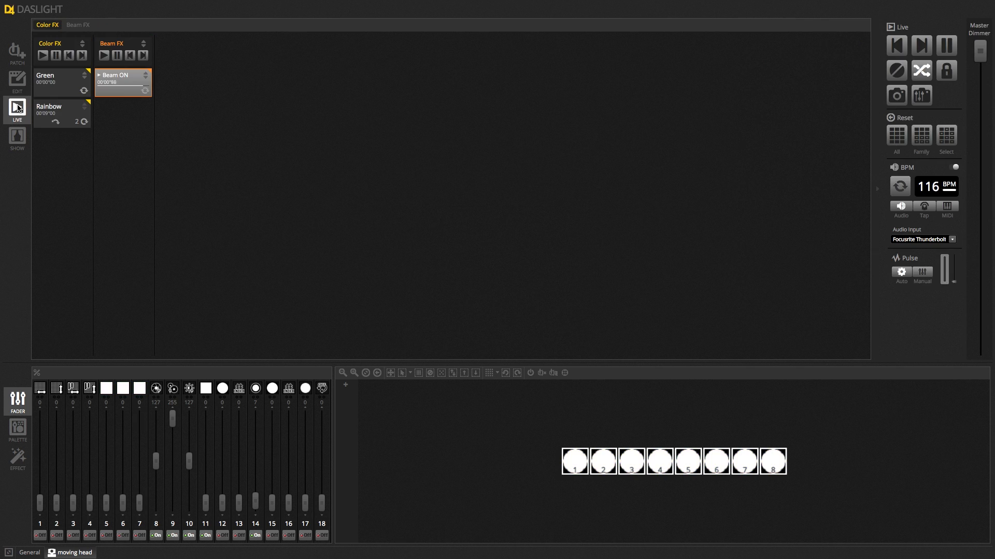
pyautogui.click(47, 102)
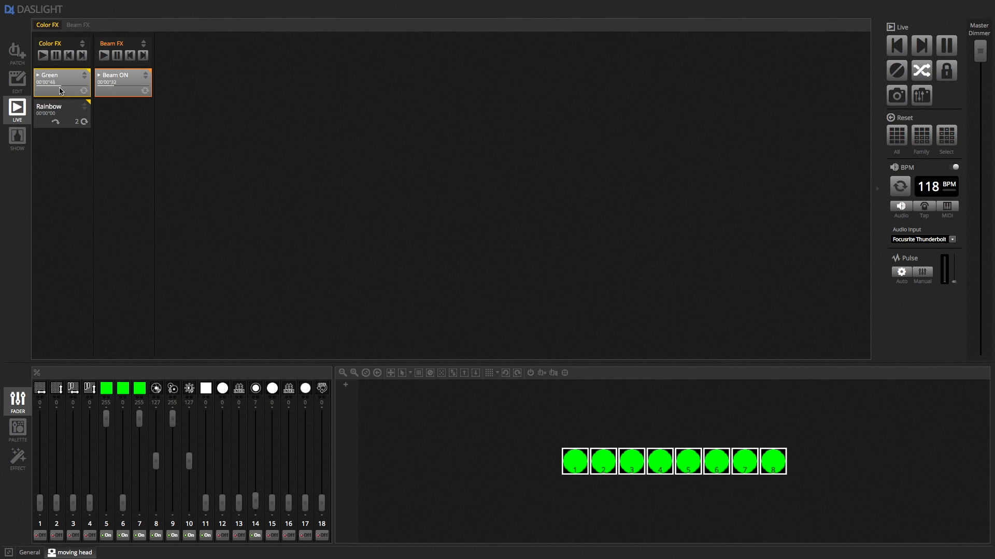
pyautogui.click(17, 83)
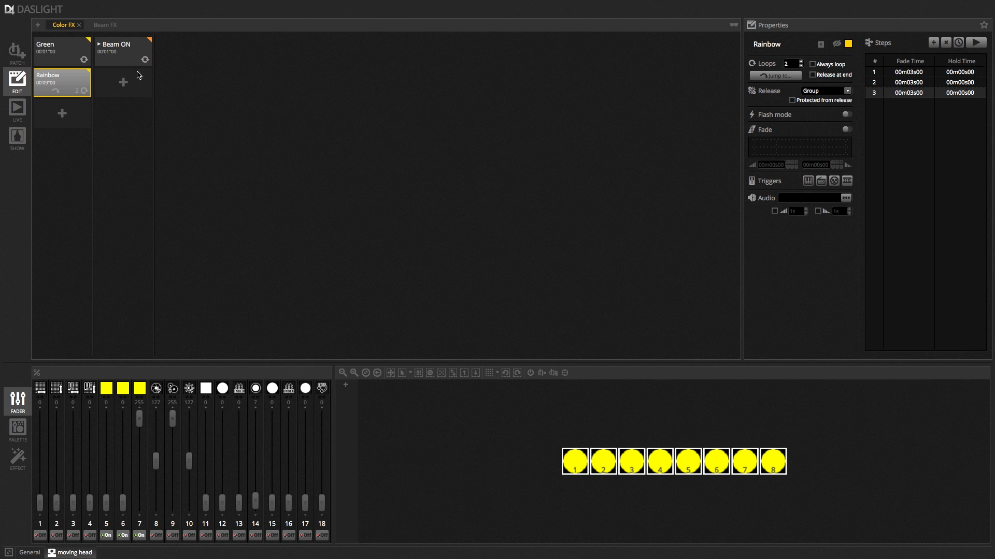
# - Patch four generic rgb fixtures on universe 1 from DMX channel 145, and place them in a row below the moving heads
pyautogui.click(16, 55)
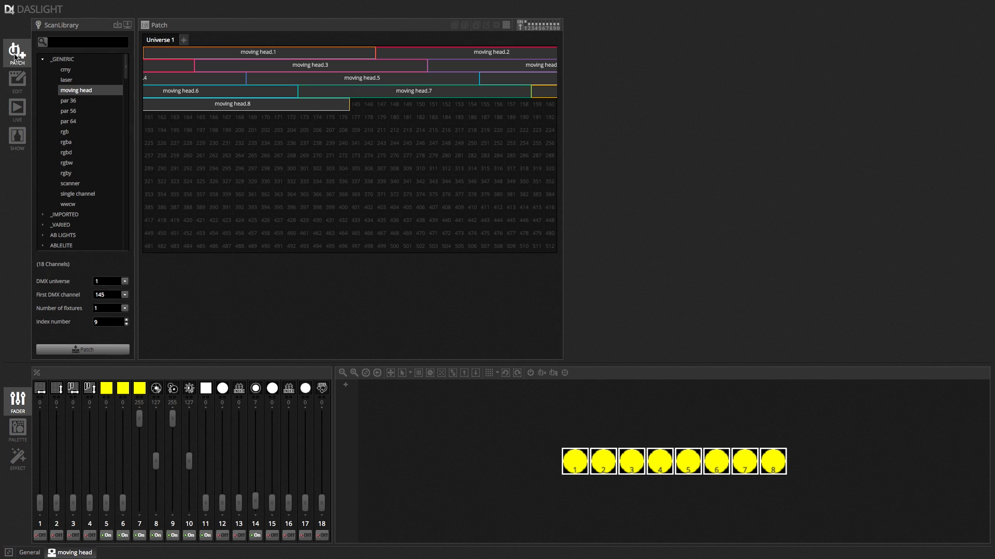
pyautogui.click(72, 132)
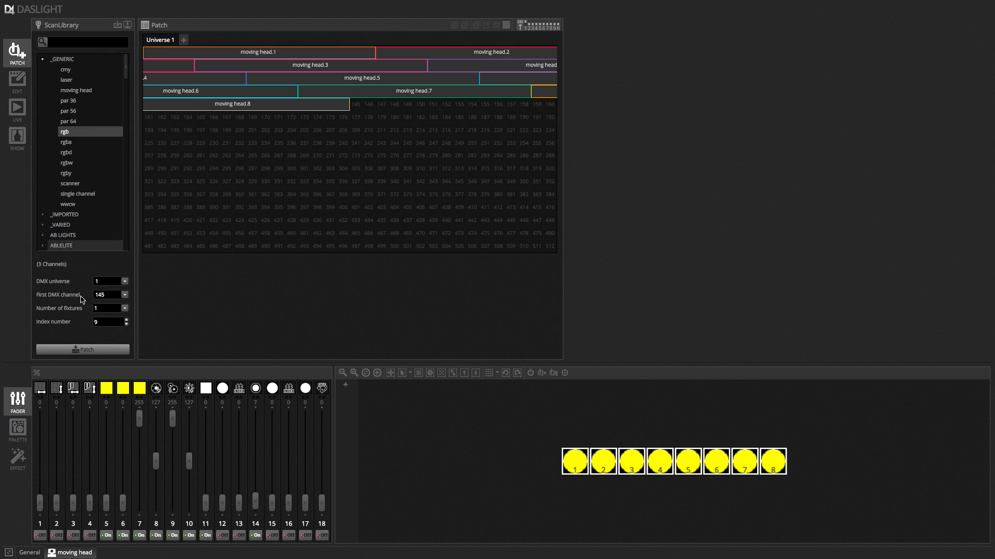
pyautogui.click(111, 352)
pyautogui.click(111, 354)
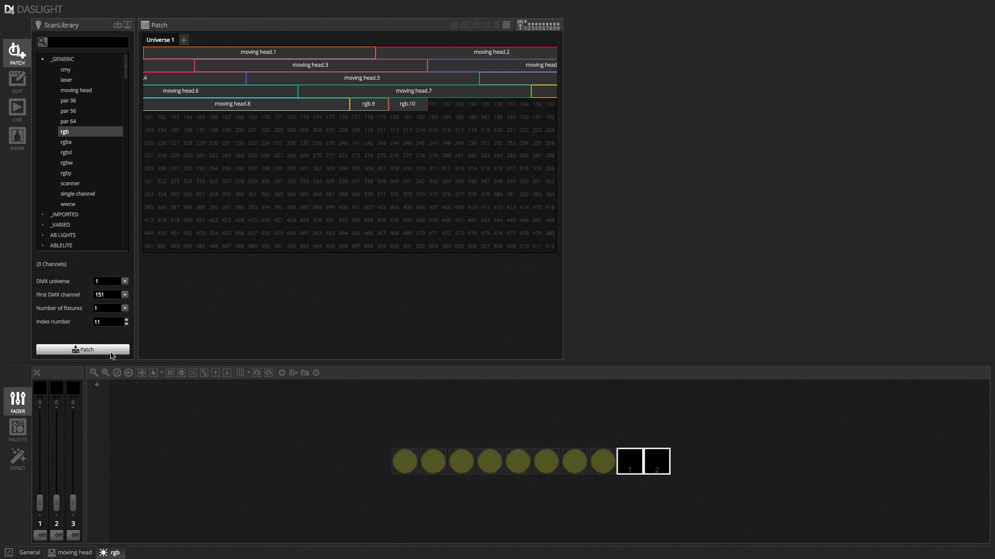
pyautogui.click(111, 354)
pyautogui.click(110, 354)
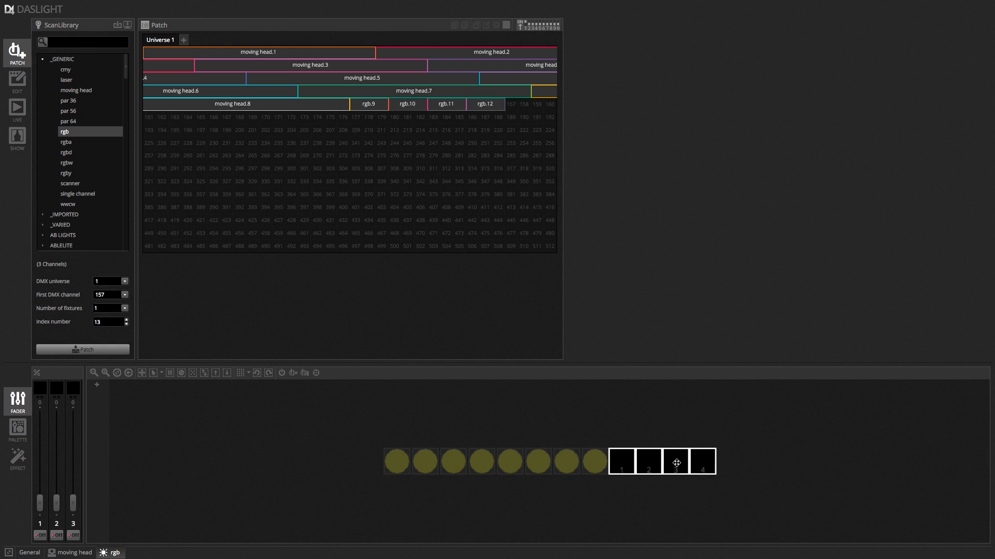
pyautogui.moveTo(626, 461); pyautogui.dragTo(464, 501)
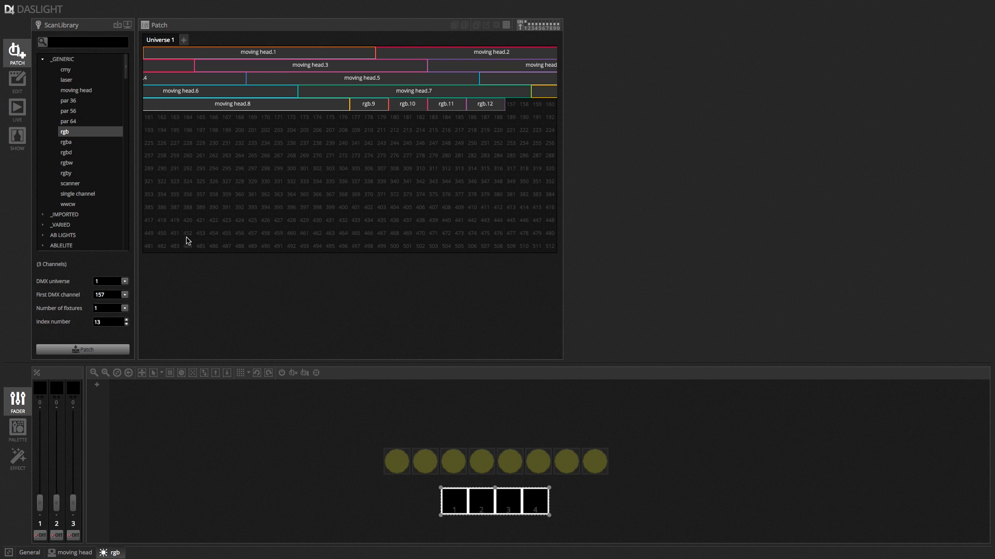
# - Add a new scene group in the editor and name it RGB FX
pyautogui.click(15, 84)
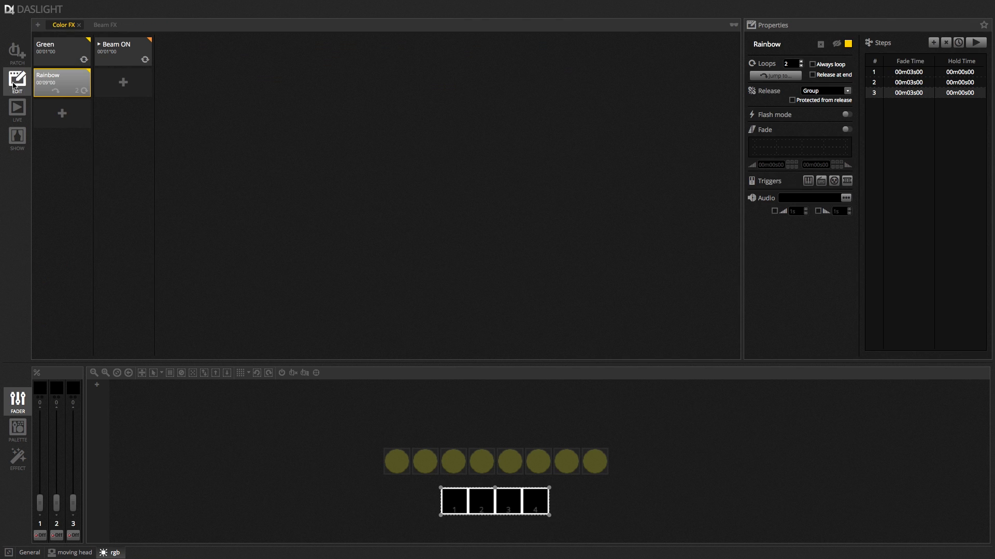
pyautogui.click(38, 26)
pyautogui.doubleClick(154, 27)
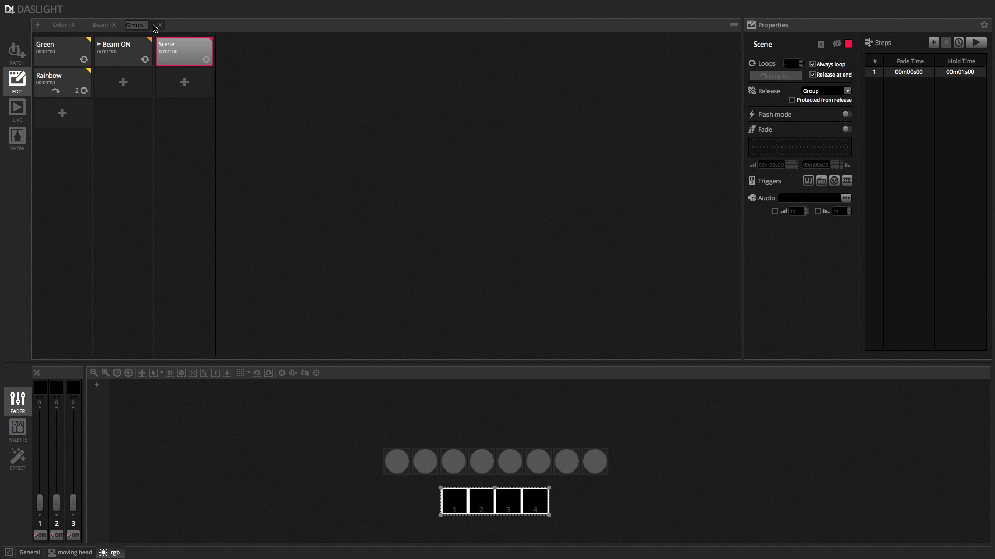
pyautogui.write('RGB FX')
pyautogui.press('Return')
# - Set the rgb fixtures to red at 255 in the RGB FX scene's first step, and add a second step
pyautogui.moveTo(42, 504); pyautogui.dragTo(33, 362)
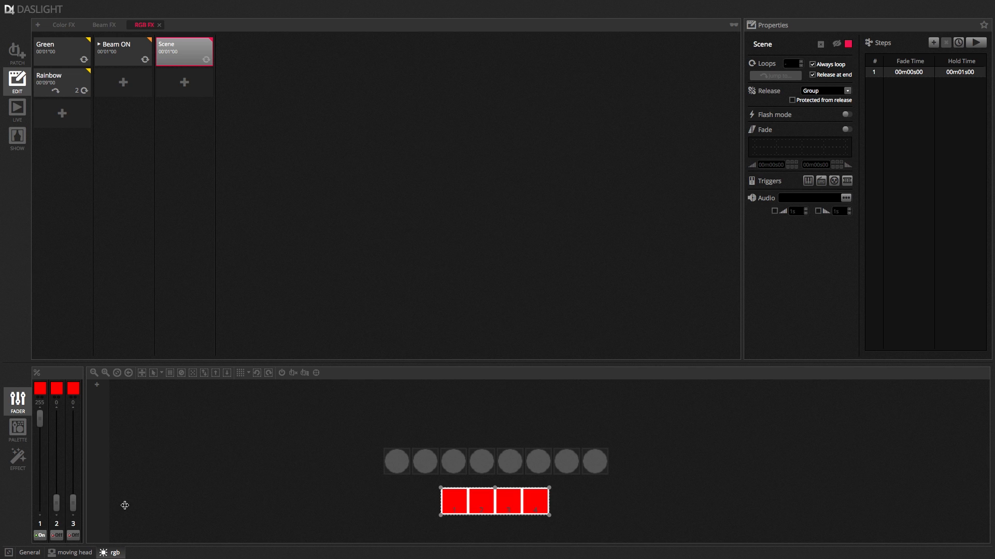
pyautogui.click(933, 43)
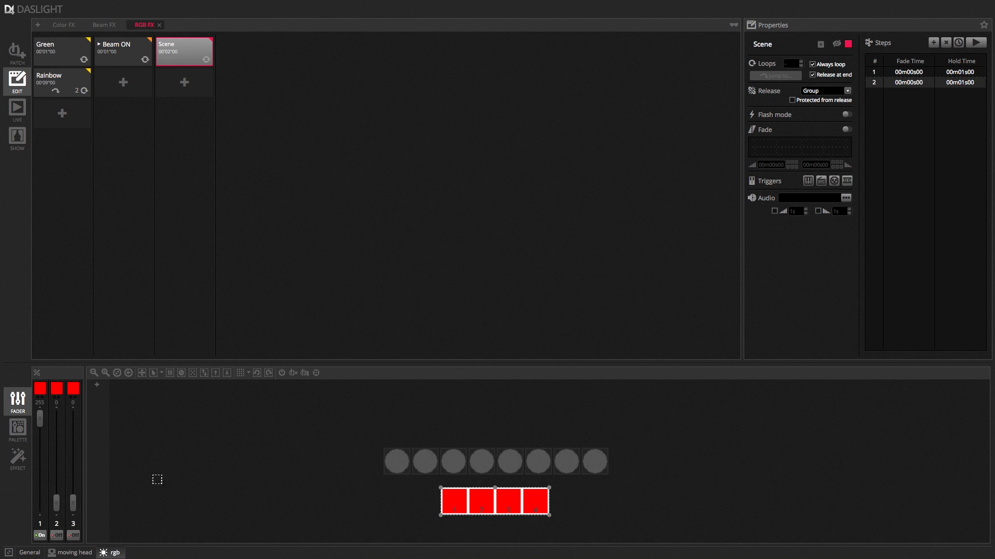
# - Make the rgb fixtures magenta in step 2 of the RGB FX scene, and add a third step in cyan
pyautogui.moveTo(73, 505); pyautogui.dragTo(119, 361)
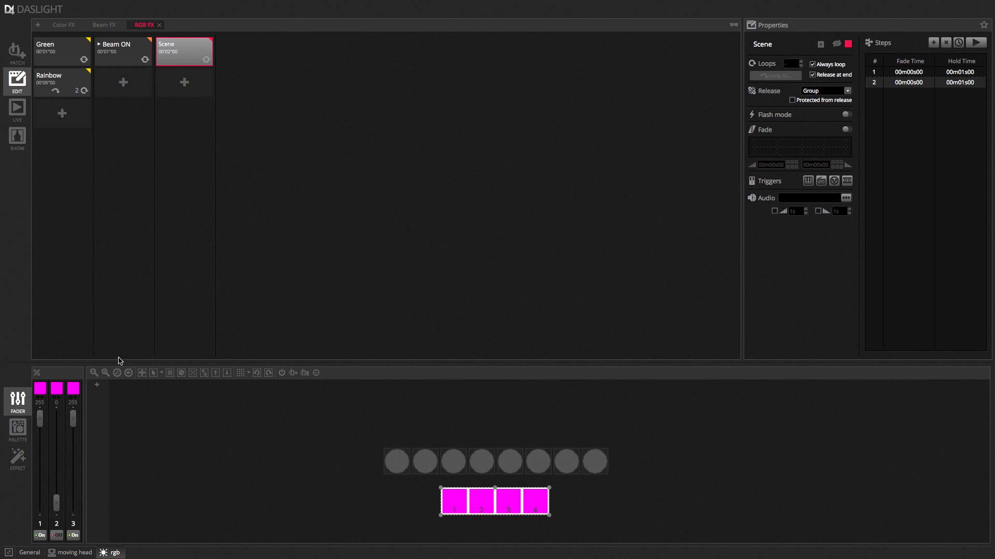
pyautogui.click(933, 43)
pyautogui.moveTo(55, 504)
pyautogui.mouseDown()
pyautogui.moveTo(52, 410)
pyautogui.moveTo(42, 505)
pyautogui.mouseUp()
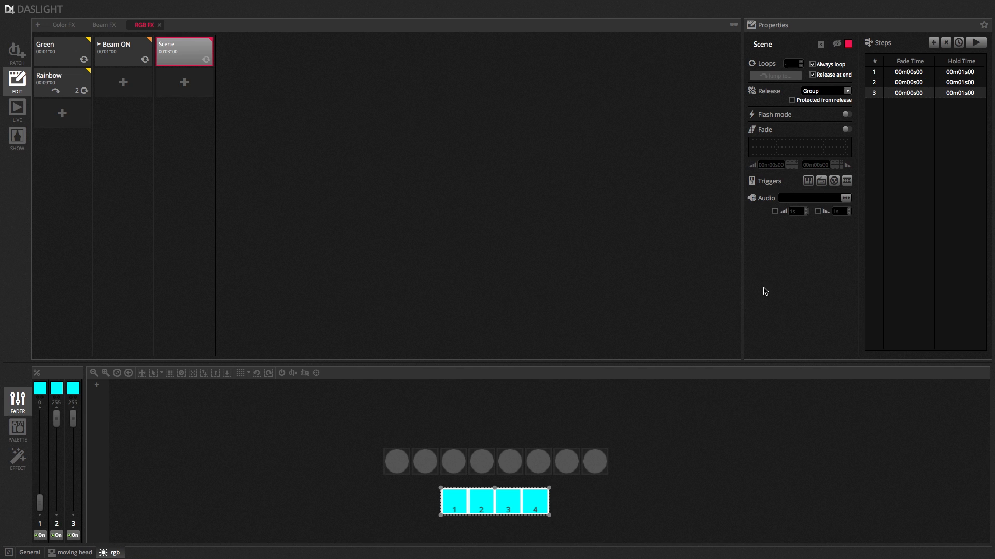
# - Set the hold time of all three RGB FX scene steps to 00m00s24 and preview the scene
pyautogui.click(922, 76)
pyautogui.click(927, 93)
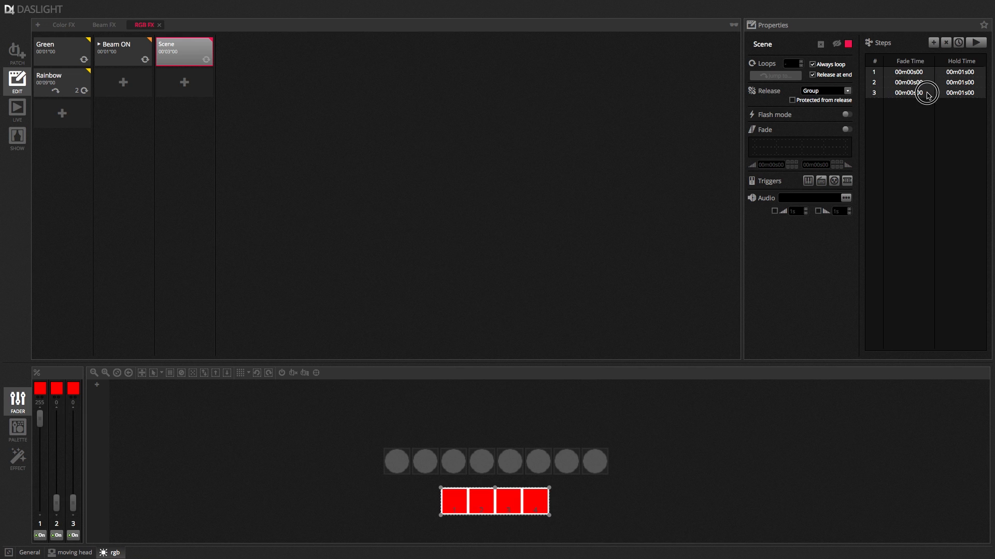
pyautogui.click(966, 75)
pyautogui.click(962, 94)
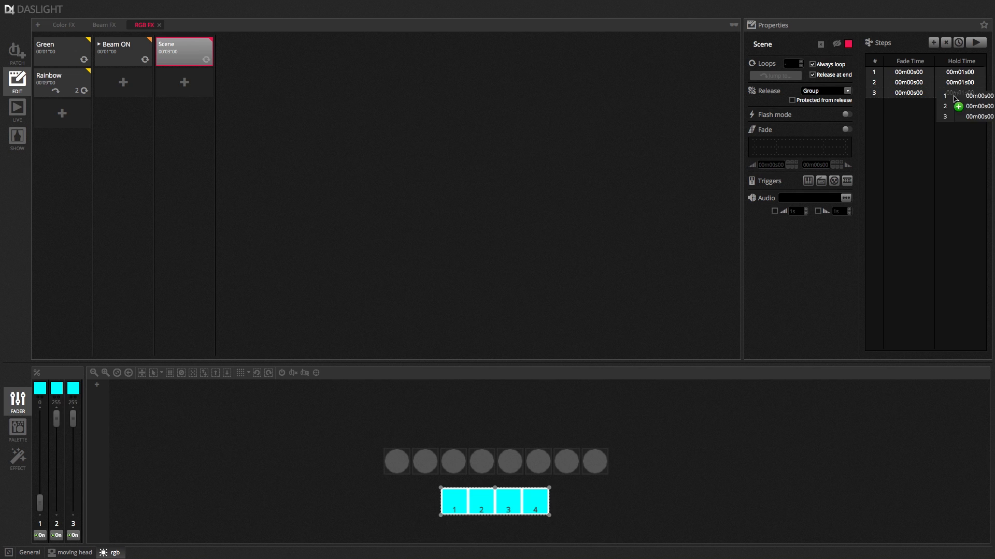
pyautogui.doubleClick(963, 95)
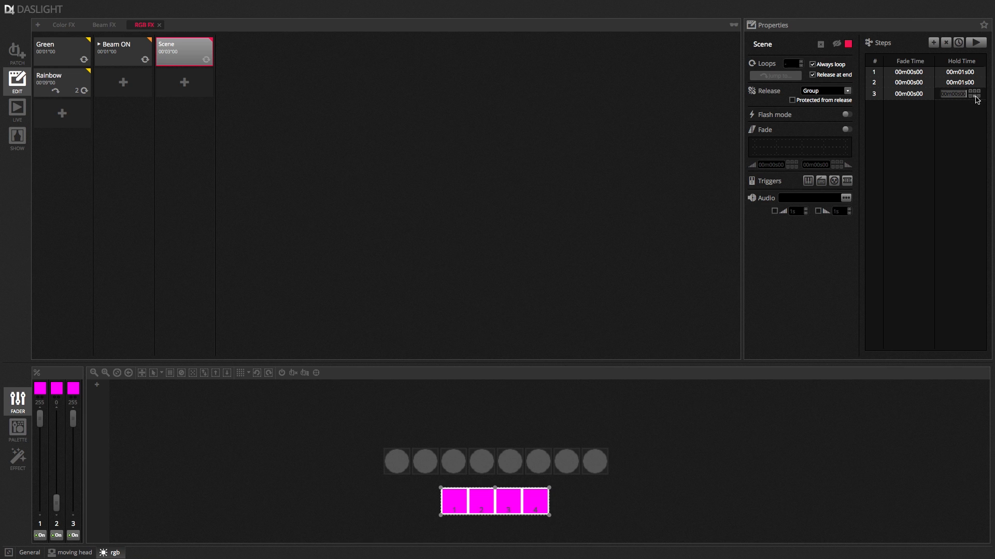
pyautogui.click(979, 92)
pyautogui.click(979, 92)
pyautogui.click(978, 92)
pyautogui.click(978, 91)
pyautogui.press('Return')
pyautogui.click(976, 43)
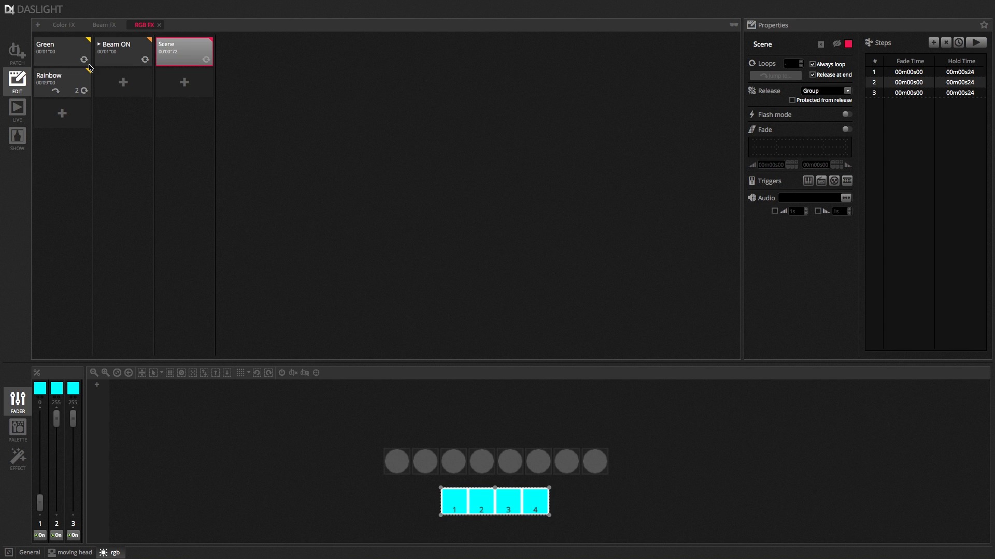
# - Set the Rainbow scene to 1 loop and add the RGB FX scene to its jump targets alongside Green
pyautogui.click(73, 85)
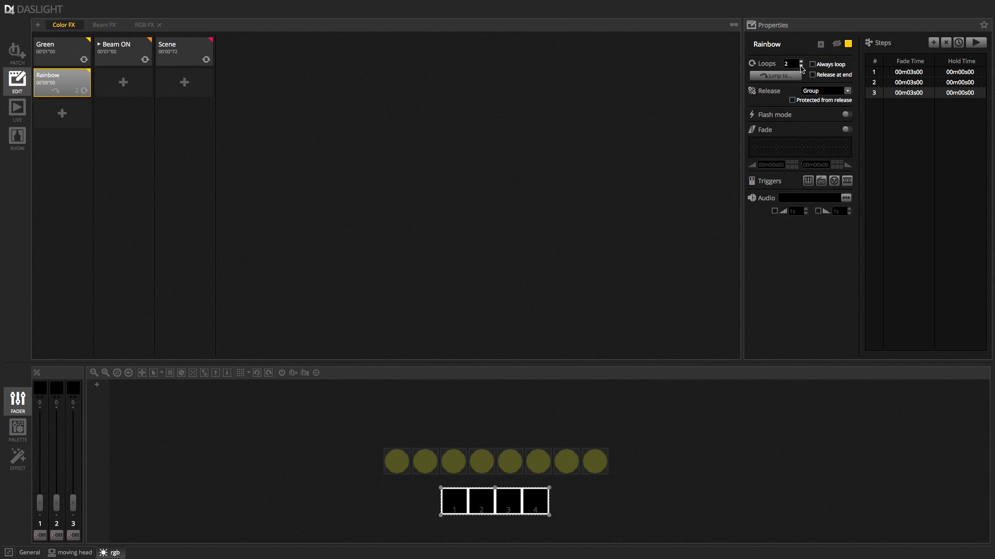
pyautogui.click(775, 76)
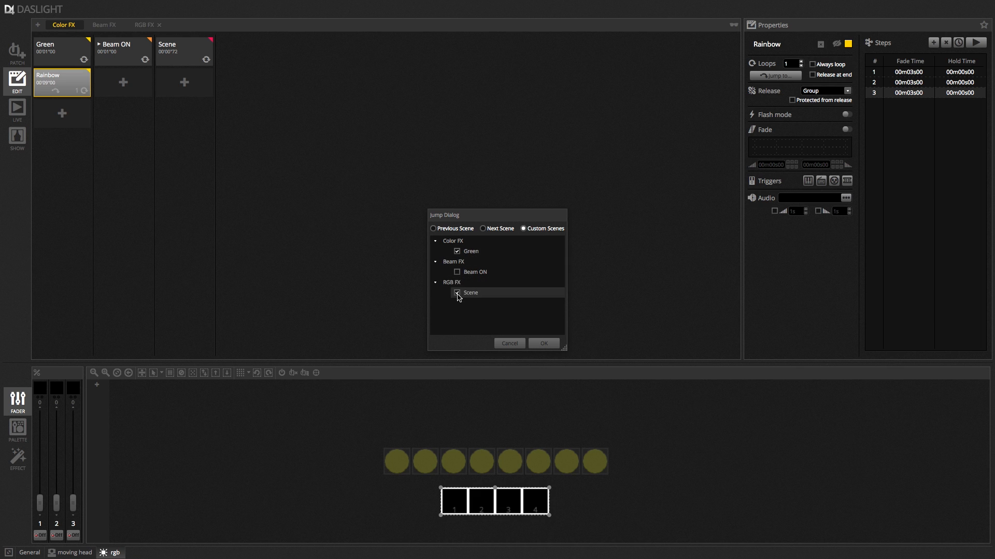
pyautogui.click(553, 347)
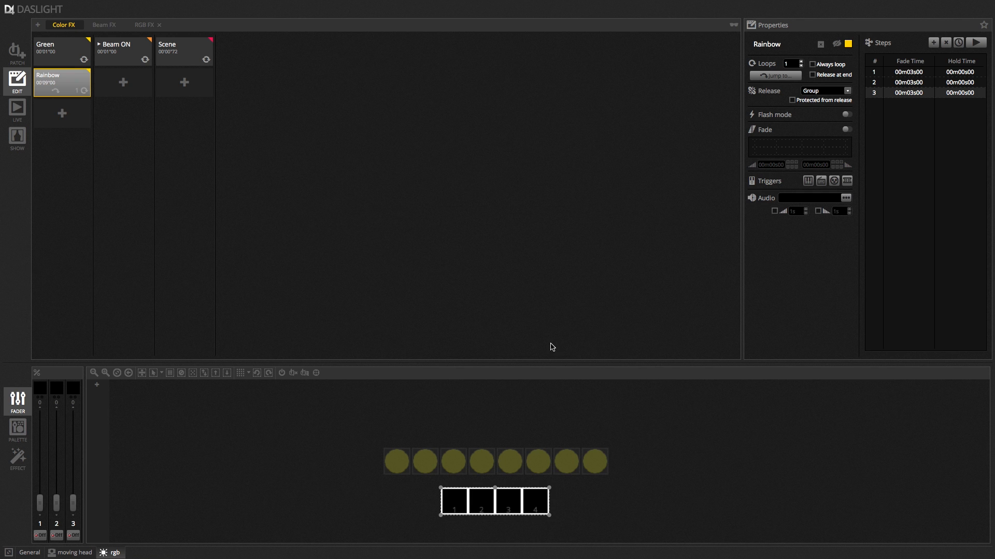
# - Run the Rainbow scene in live mode to check its jump to Green and the RGB scene, and return to scene editing
pyautogui.click(24, 110)
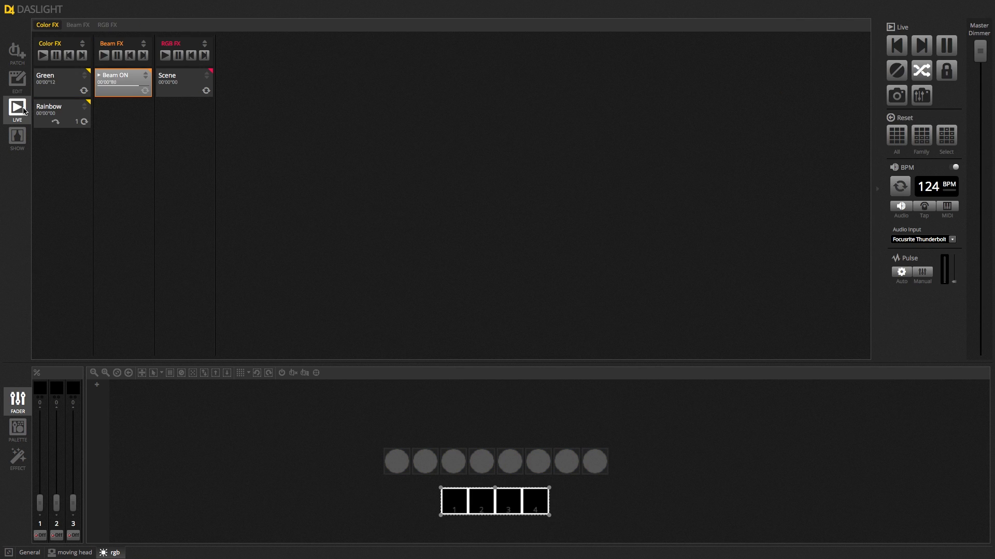
pyautogui.click(69, 116)
pyautogui.click(26, 85)
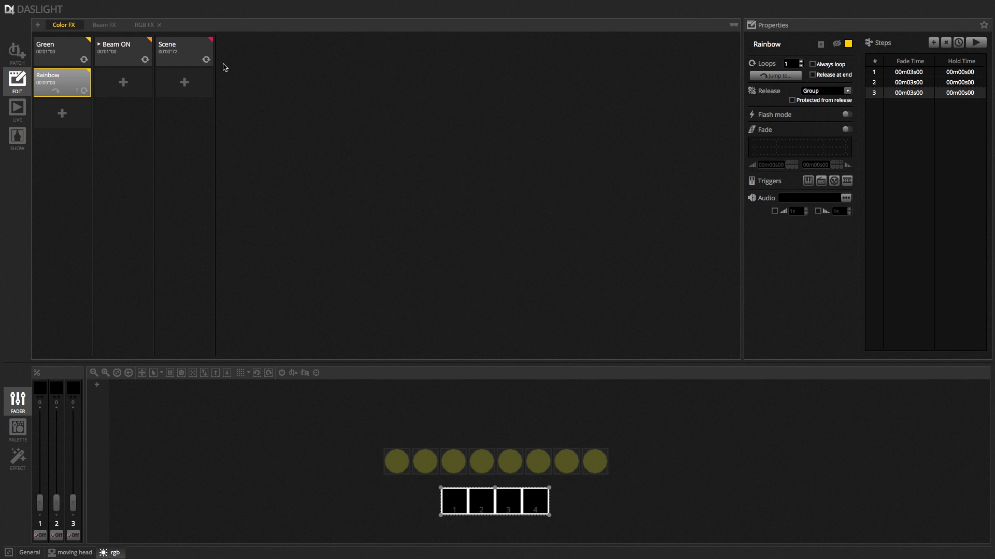
# - Add a new scene group and name it Cues
pyautogui.click(38, 25)
pyautogui.doubleClick(185, 27)
pyautogui.write('cues')
pyautogui.press('Return')
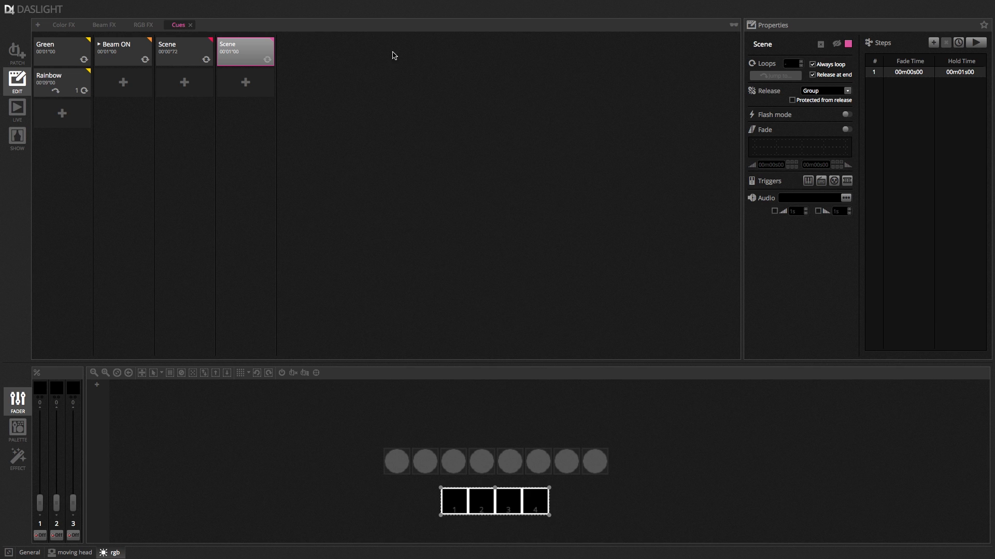
# - Name the first scene in the Cues group Cue 1, and add a second scene named Cue 2
pyautogui.doubleClick(781, 49)
pyautogui.write('Cue 1')
pyautogui.click(246, 81)
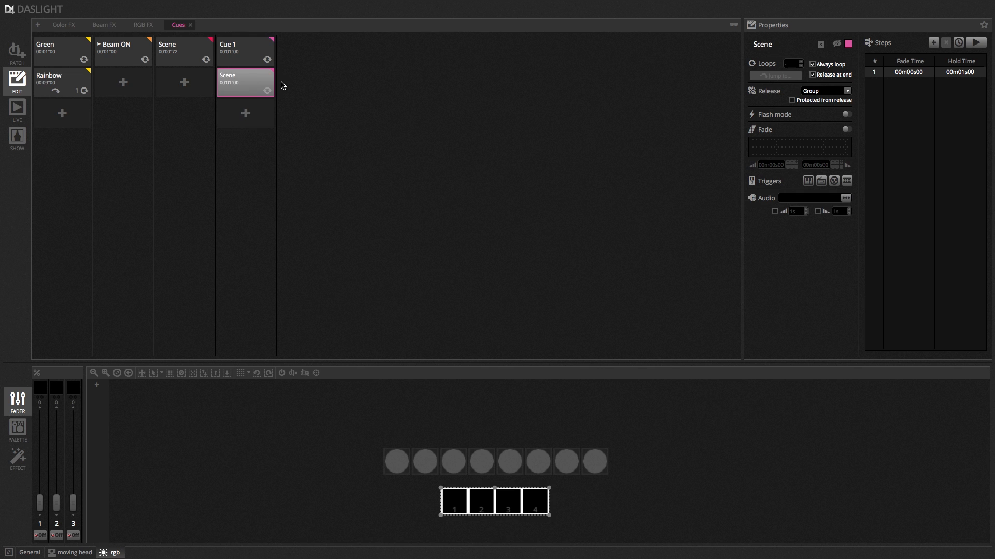
pyautogui.doubleClick(777, 47)
pyautogui.write('Cue 2')
# - Remove Green and the RGB FX scene from the Rainbow scene's jump targets
pyautogui.click(70, 88)
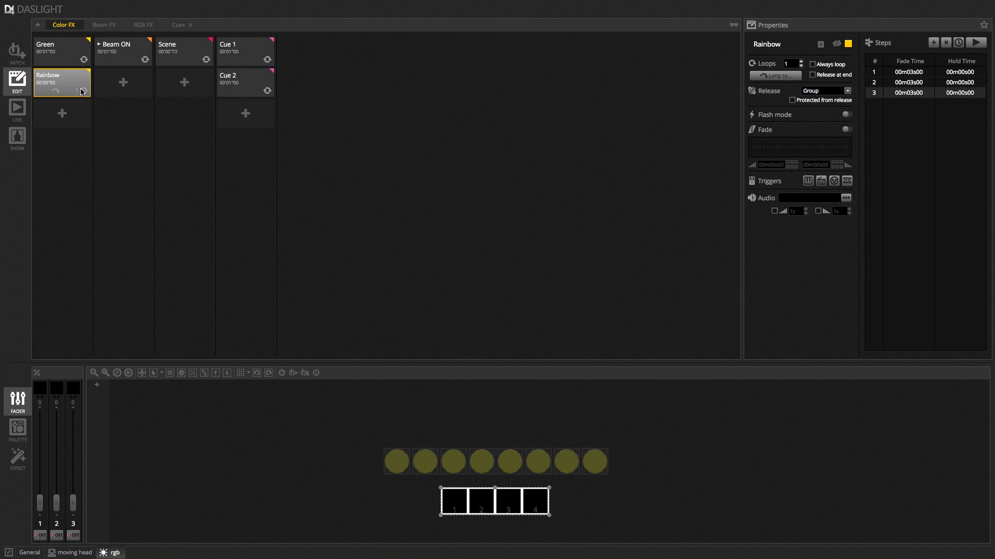
pyautogui.click(771, 76)
pyautogui.click(458, 252)
pyautogui.click(456, 293)
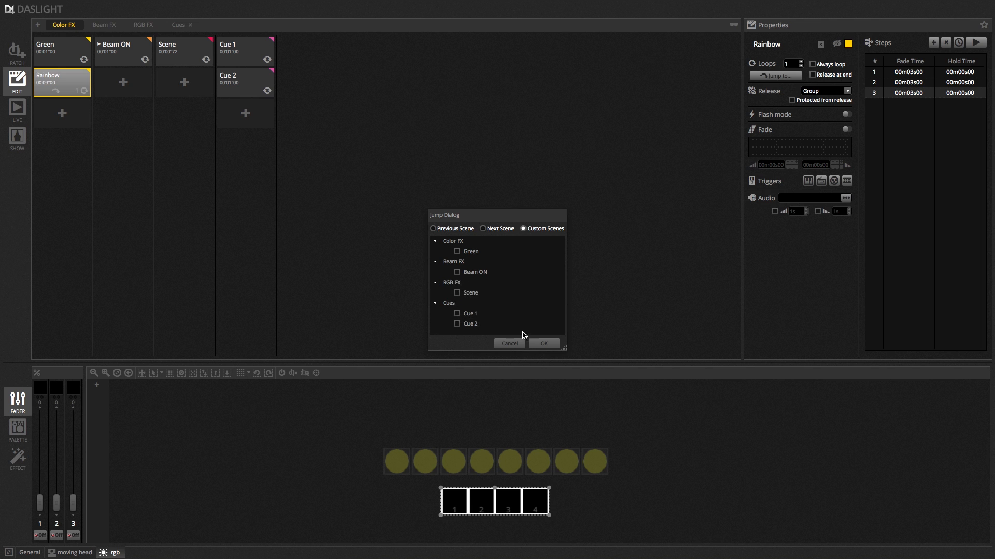
pyautogui.click(542, 343)
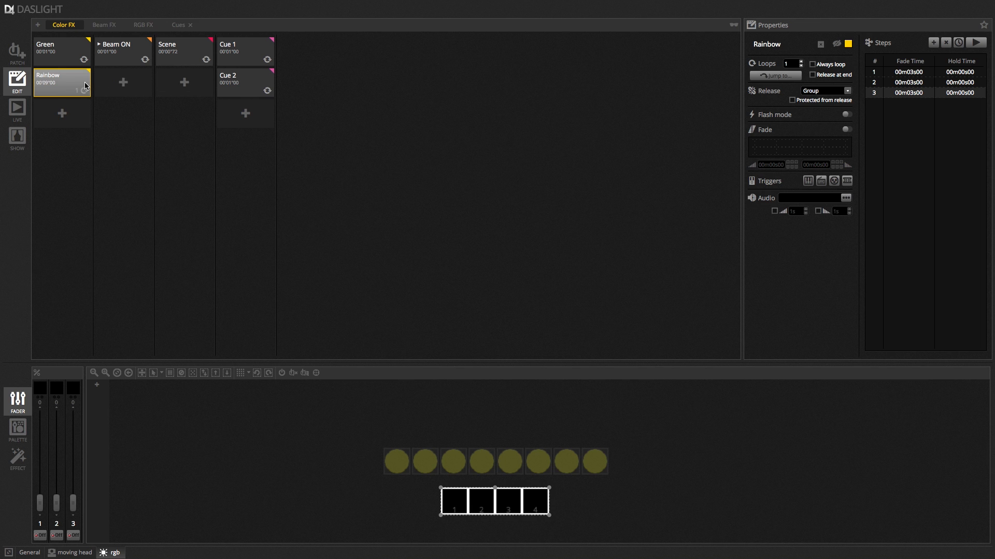
pyautogui.click(86, 86)
pyautogui.click(249, 52)
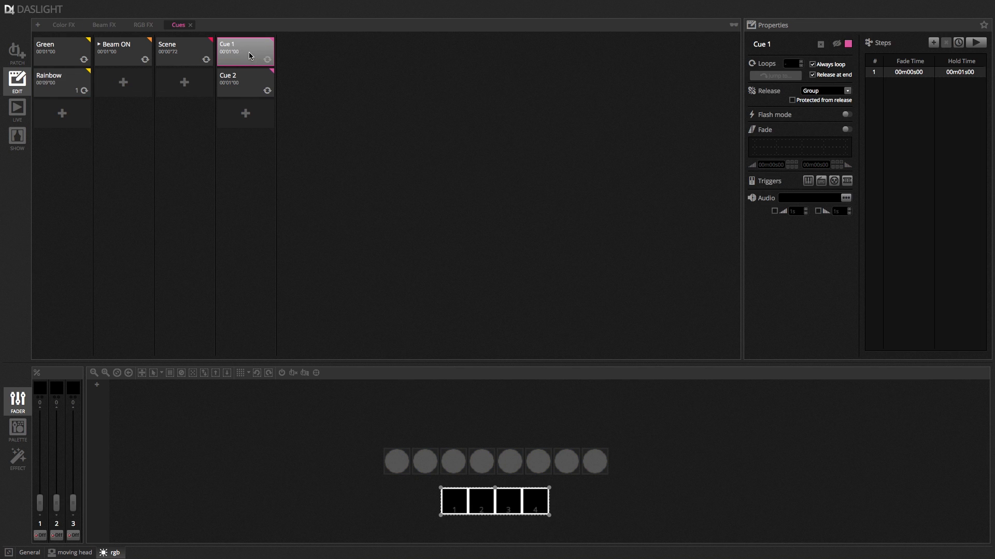
pyautogui.click(248, 51)
pyautogui.click(118, 51)
pyautogui.click(71, 49)
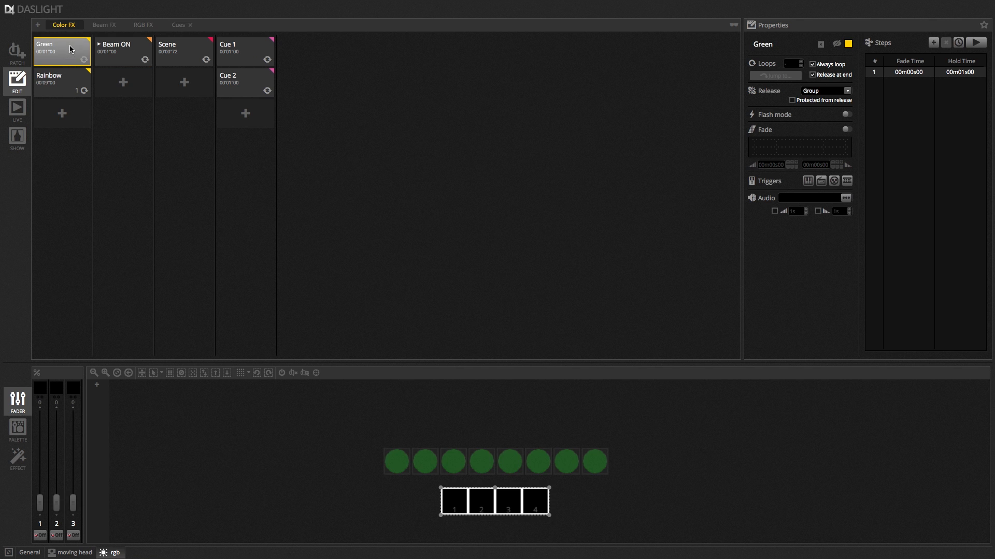
# - Turn off endless looping for Cue 1 so it plays 1 loop, and set its step's hold time to 00m00s04
pyautogui.click(249, 58)
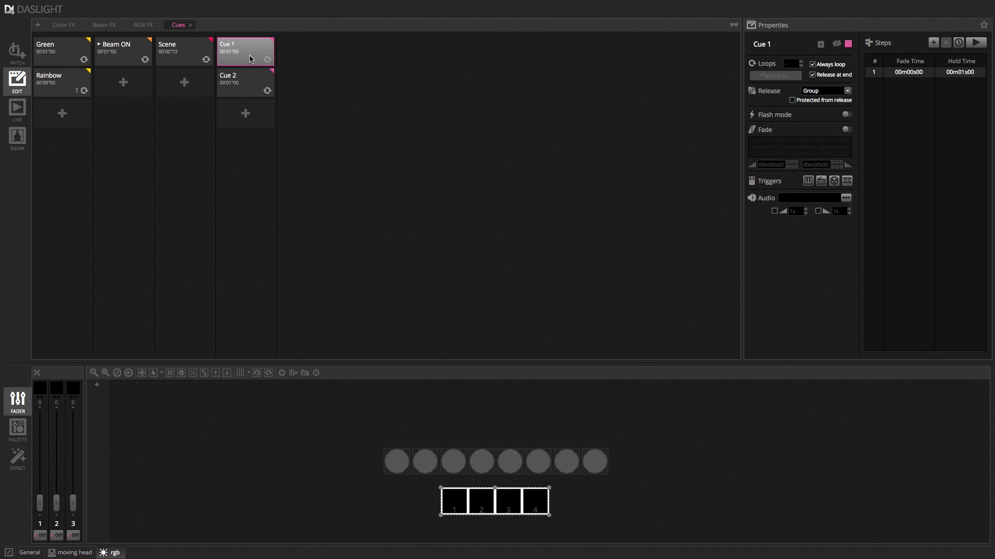
pyautogui.click(813, 65)
pyautogui.doubleClick(961, 73)
pyautogui.click(976, 76)
pyautogui.click(977, 71)
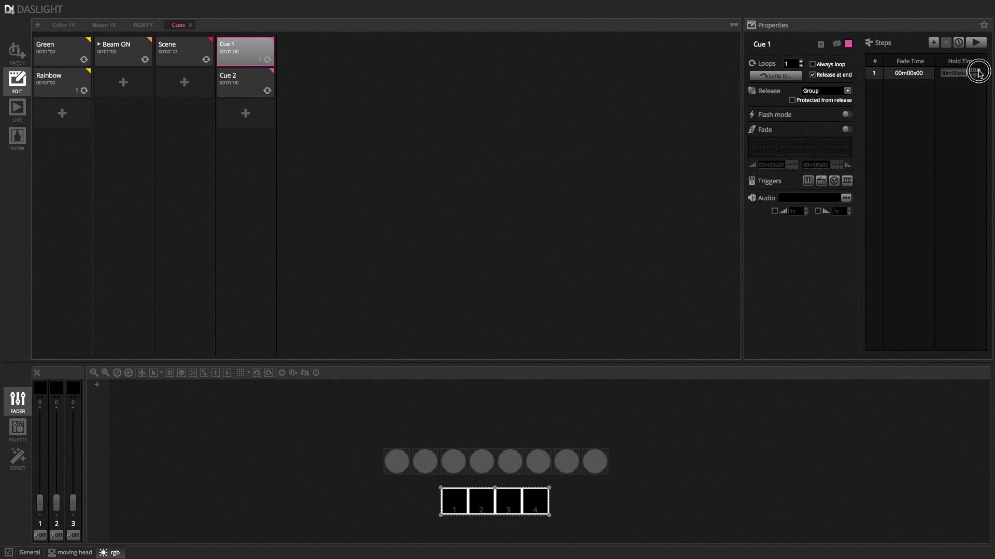
pyautogui.click(967, 97)
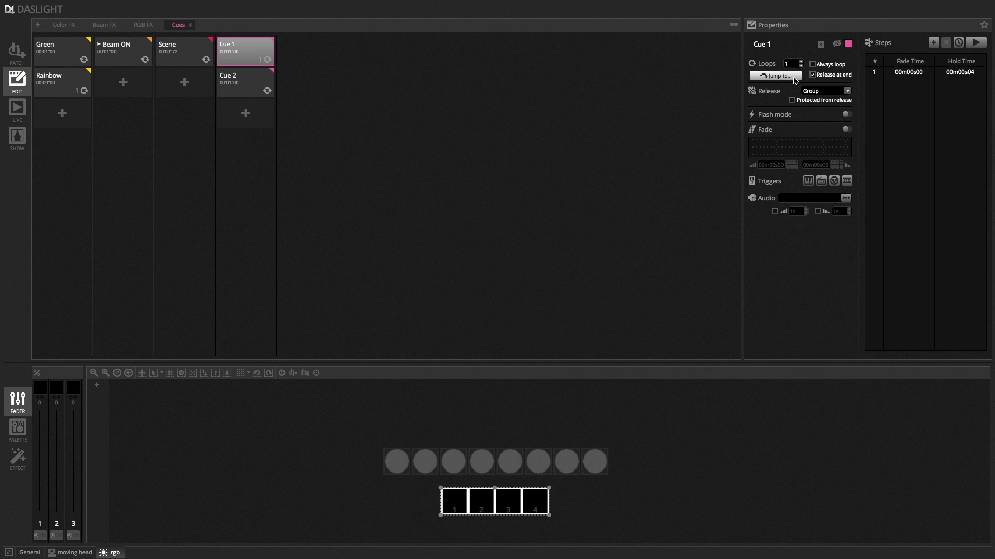
# - Make Cue 1 jump to the custom scenes Green and Beam ON
pyautogui.click(775, 76)
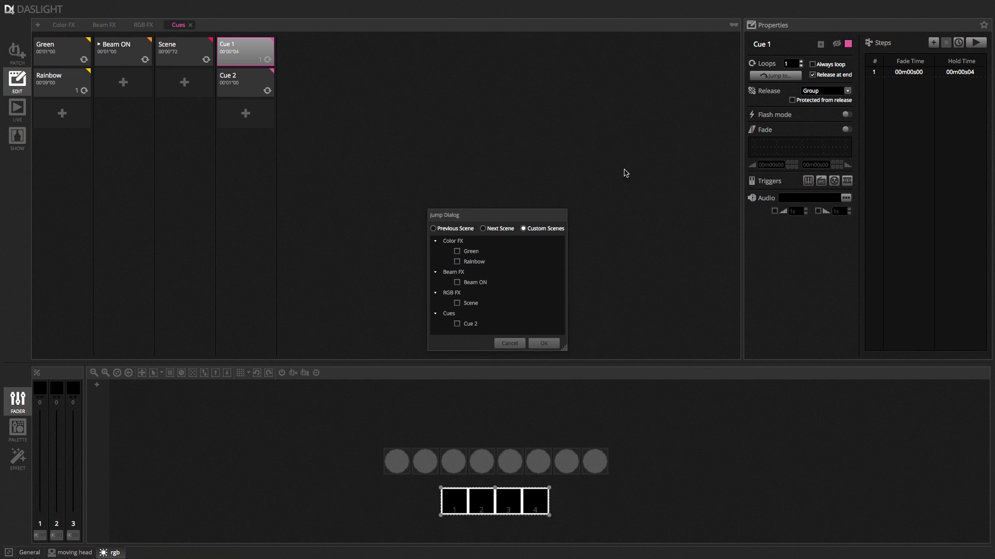
pyautogui.click(457, 251)
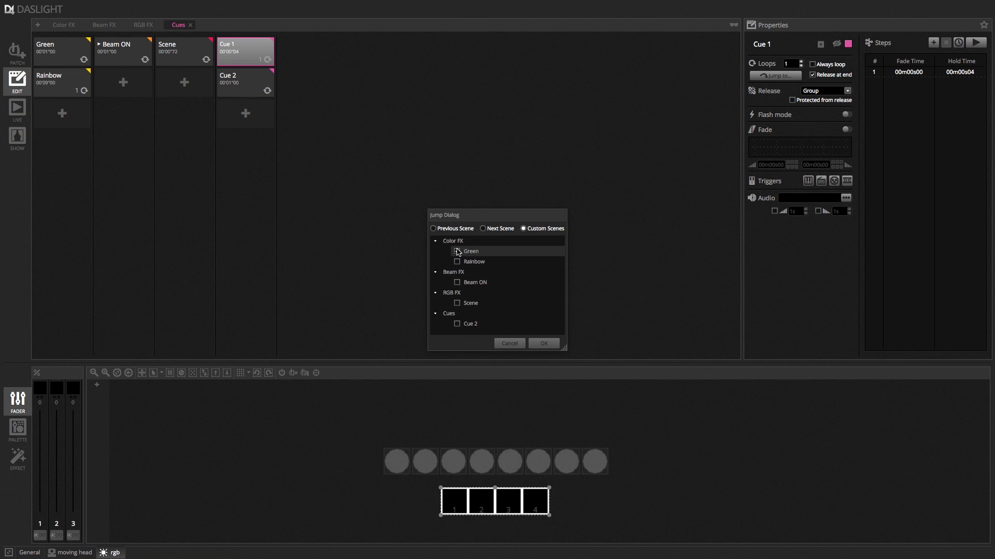
pyautogui.click(457, 282)
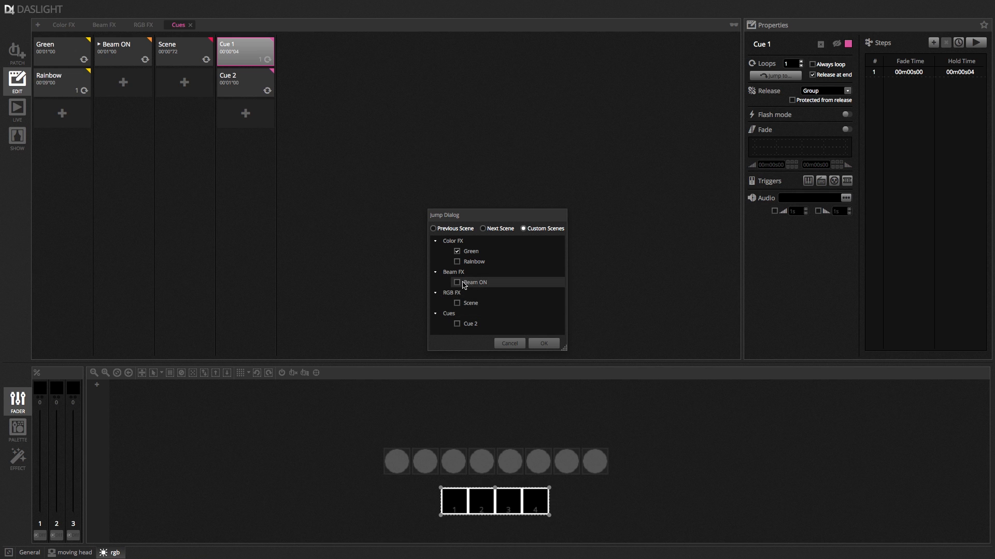
pyautogui.click(544, 344)
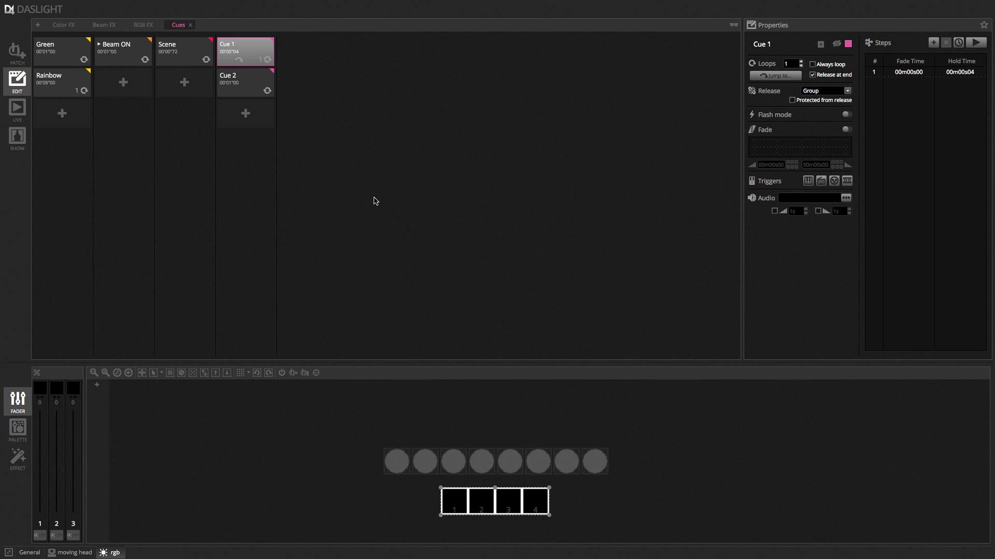
# - Trigger Cue 1 in live mode to check its jumps, and stop the Beam ON and Green scenes
pyautogui.click(250, 48)
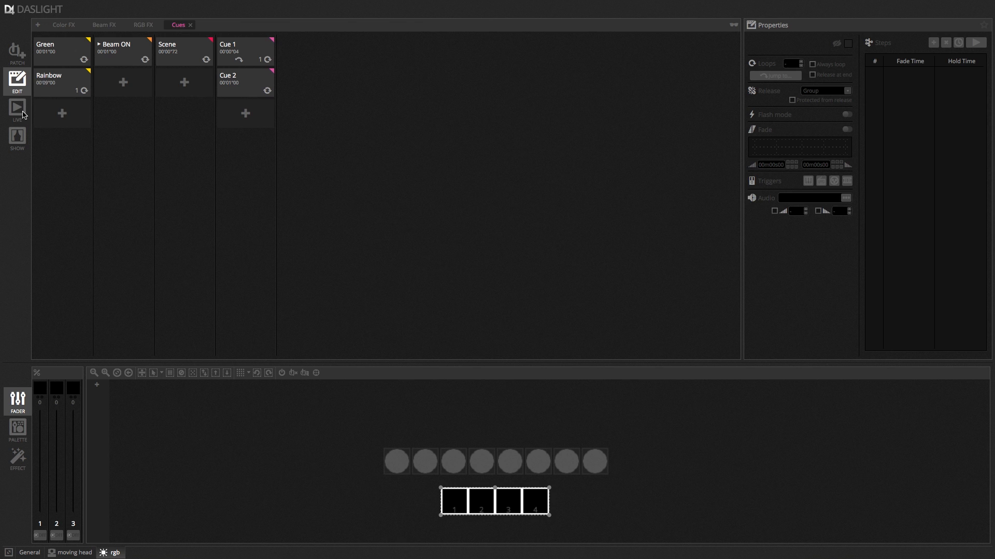
pyautogui.click(22, 113)
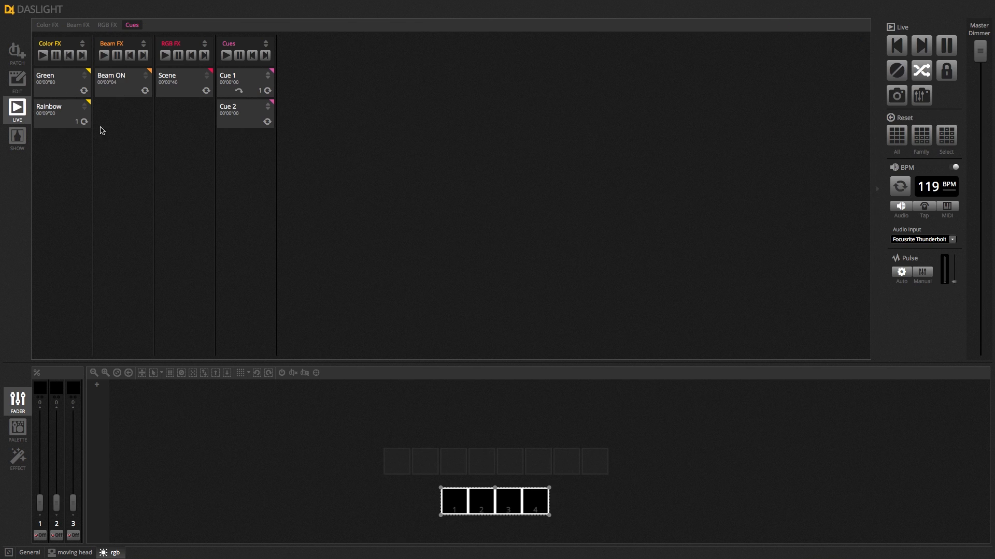
pyautogui.click(250, 80)
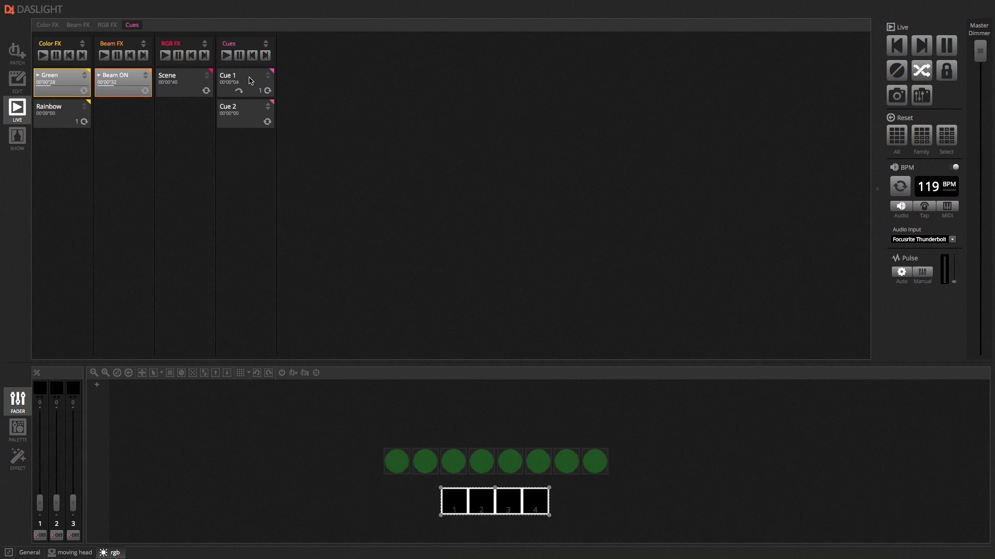
pyautogui.click(124, 85)
pyautogui.click(39, 84)
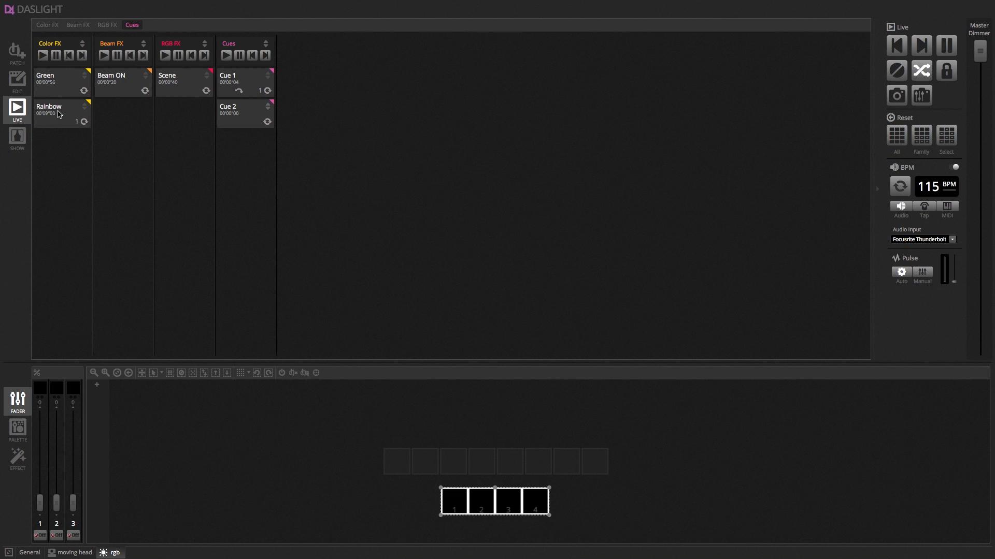
# - Start and stop the RGB FX scene in live mode to check its colors, and return to scene editing
pyautogui.click(173, 87)
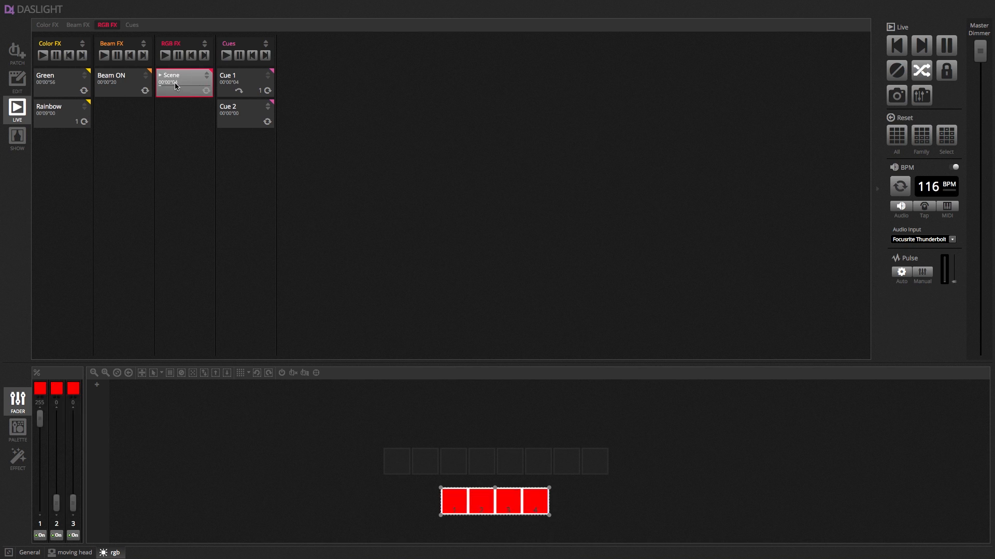
pyautogui.click(178, 84)
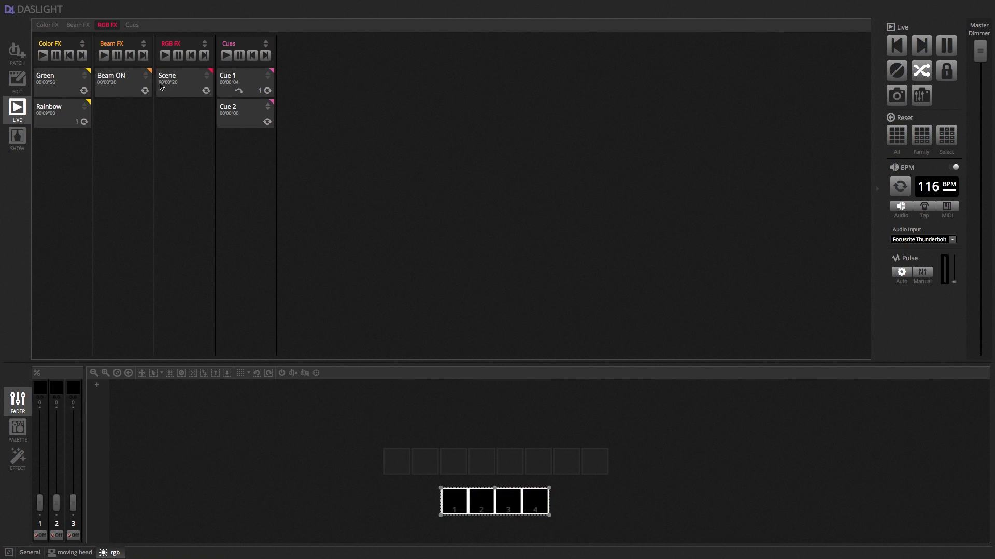
pyautogui.click(17, 81)
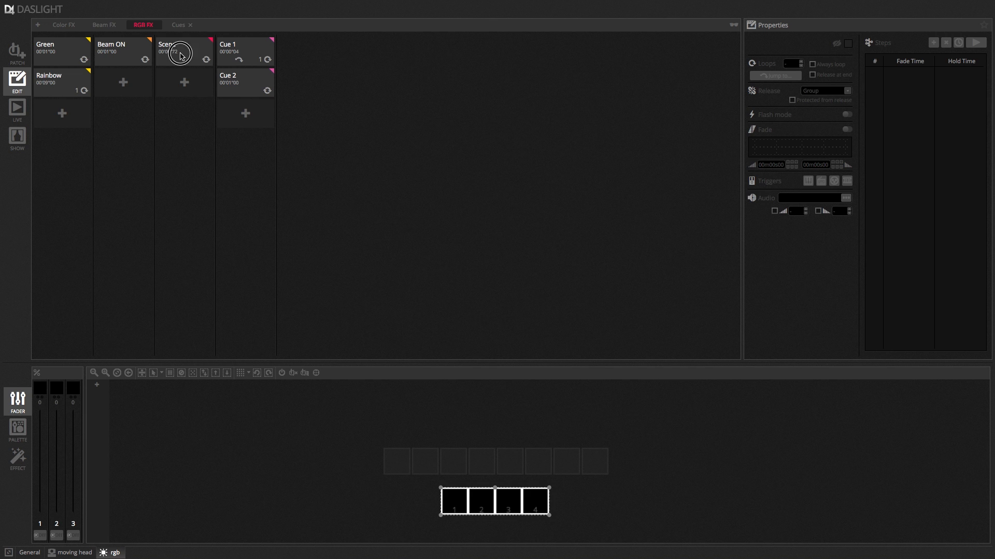
# - Rename the scene in the RGB FX group as Flashy Colors and deselect it
pyautogui.click(181, 56)
pyautogui.doubleClick(774, 45)
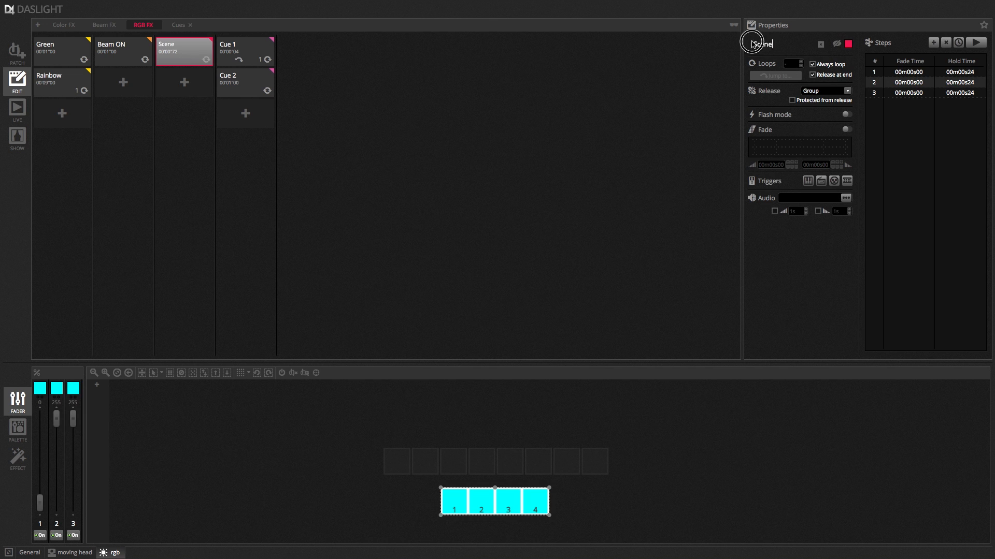
pyautogui.write('Flashy Colors')
pyautogui.press('Return')
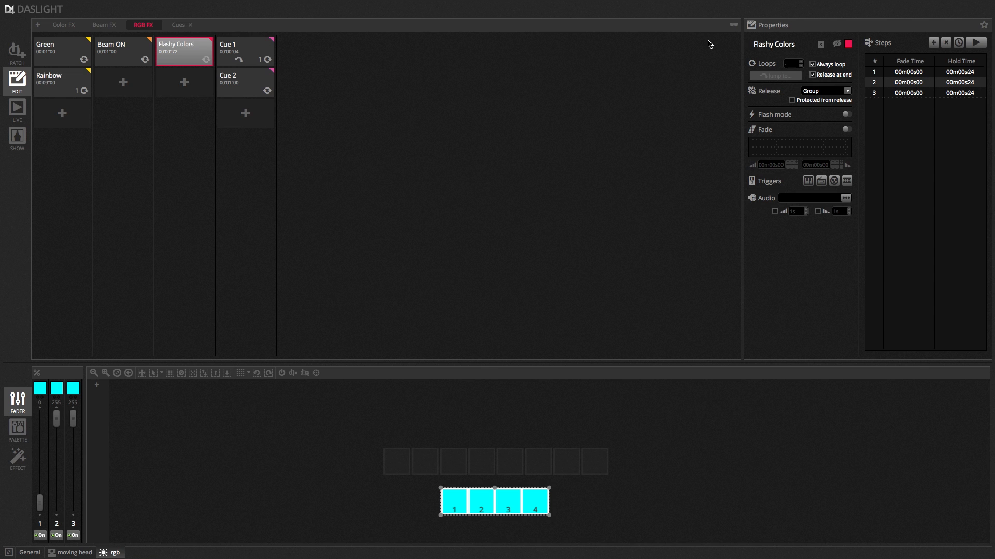
pyautogui.click(784, 46)
pyautogui.click(190, 52)
pyautogui.click(190, 53)
pyautogui.click(186, 58)
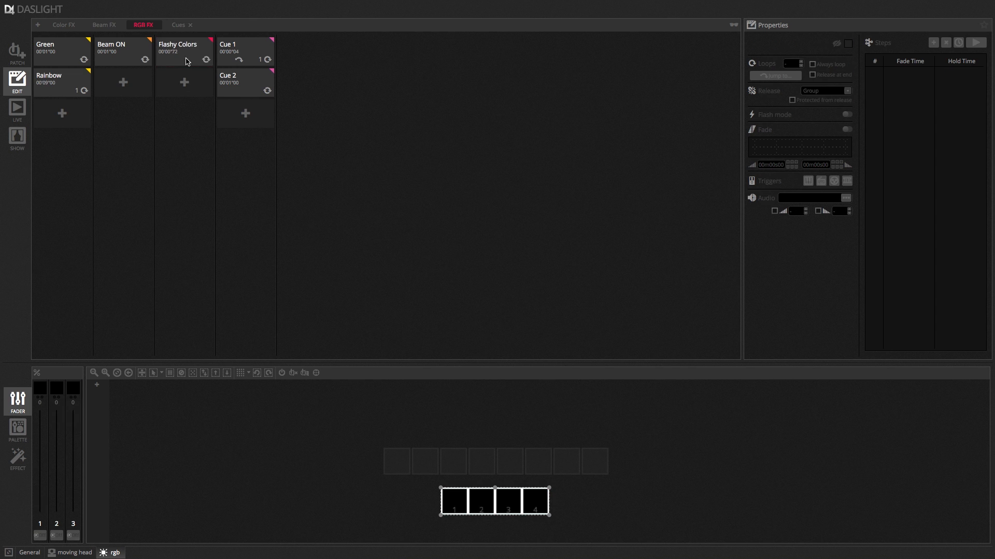
pyautogui.click(190, 55)
pyautogui.click(127, 58)
pyautogui.click(112, 58)
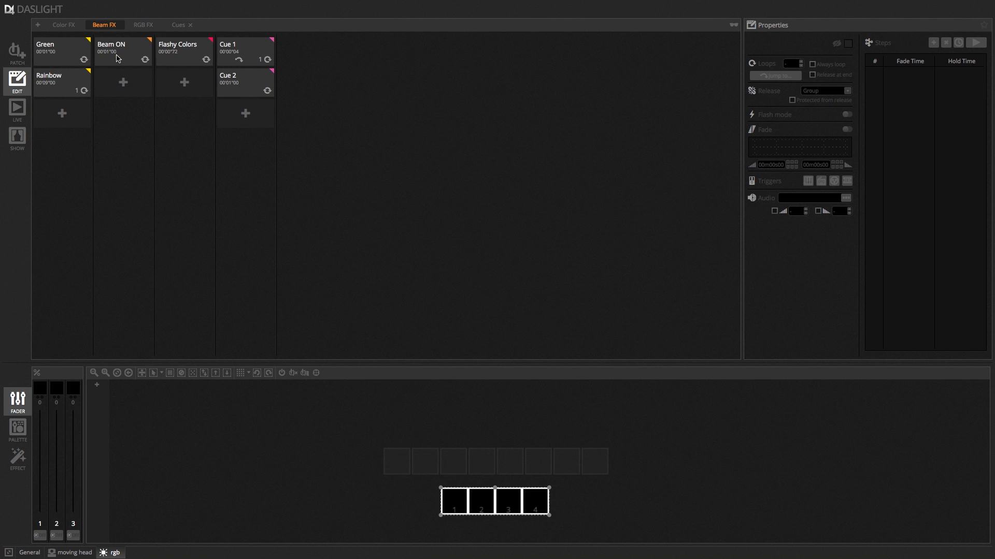
pyautogui.click(193, 57)
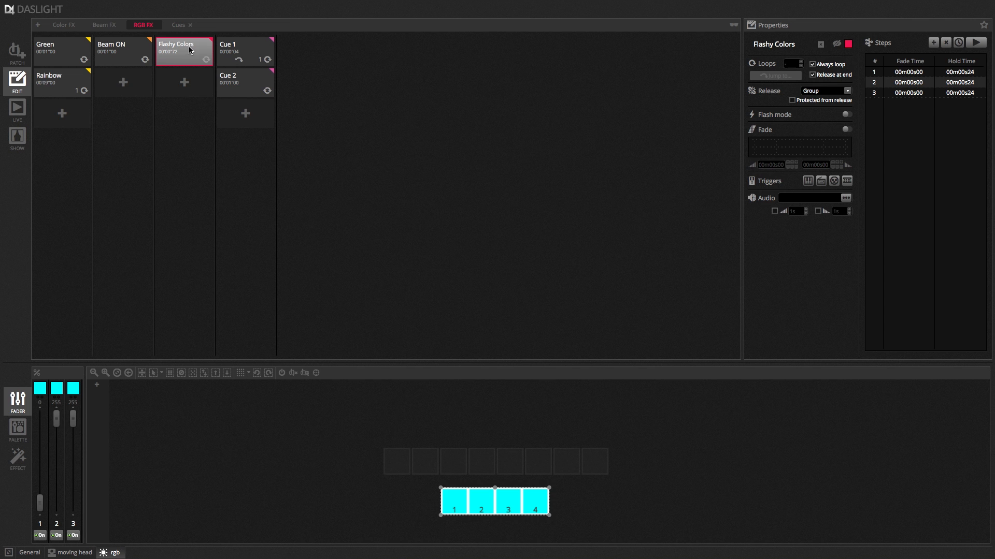
pyautogui.click(423, 130)
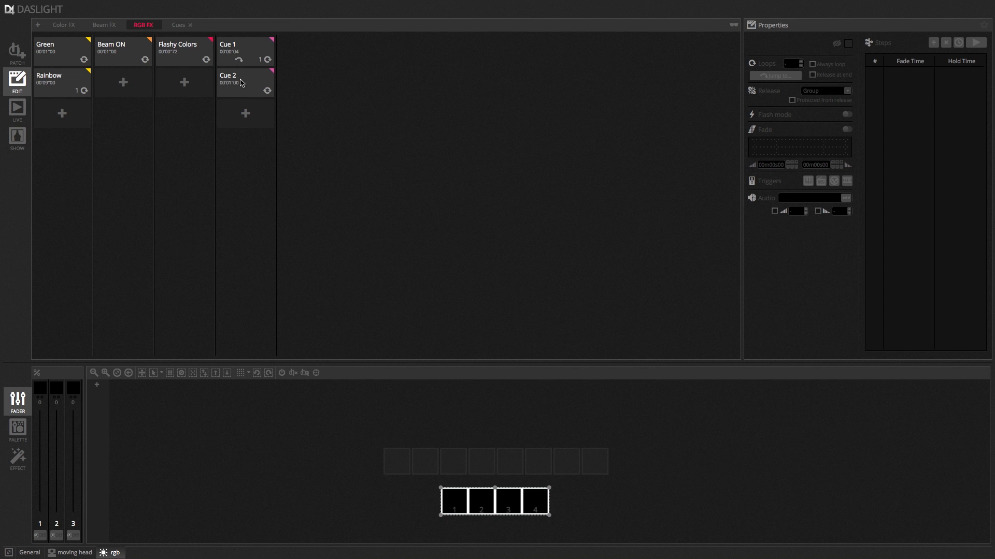
# - Turn off Always loop for Cue 2 in the Cues group so it is limited to 1 loop
pyautogui.click(241, 81)
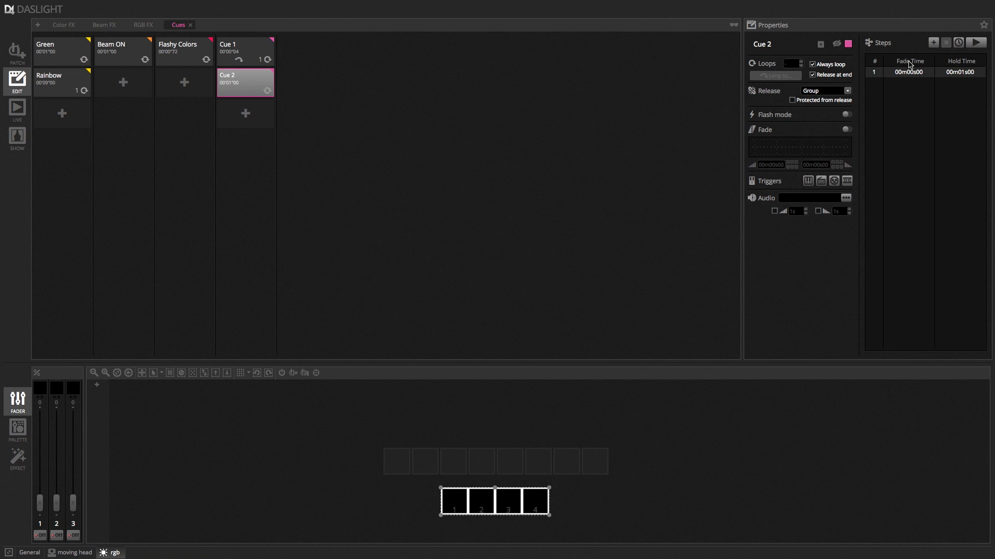
pyautogui.click(788, 45)
pyautogui.moveTo(787, 46); pyautogui.dragTo(679, 43)
pyautogui.click(812, 65)
# - Set the hold time of Cue 2's step to 00m00s04 and make the cue jump to the custom scenes Rainbow and Flashy Colors
pyautogui.doubleClick(964, 73)
pyautogui.click(974, 76)
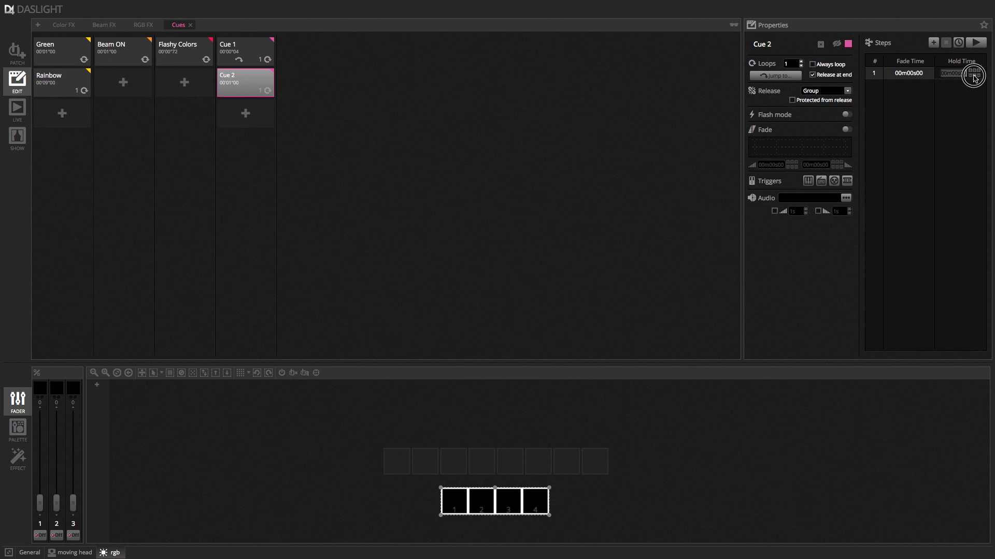
pyautogui.click(980, 74)
pyautogui.press('Return')
pyautogui.click(784, 79)
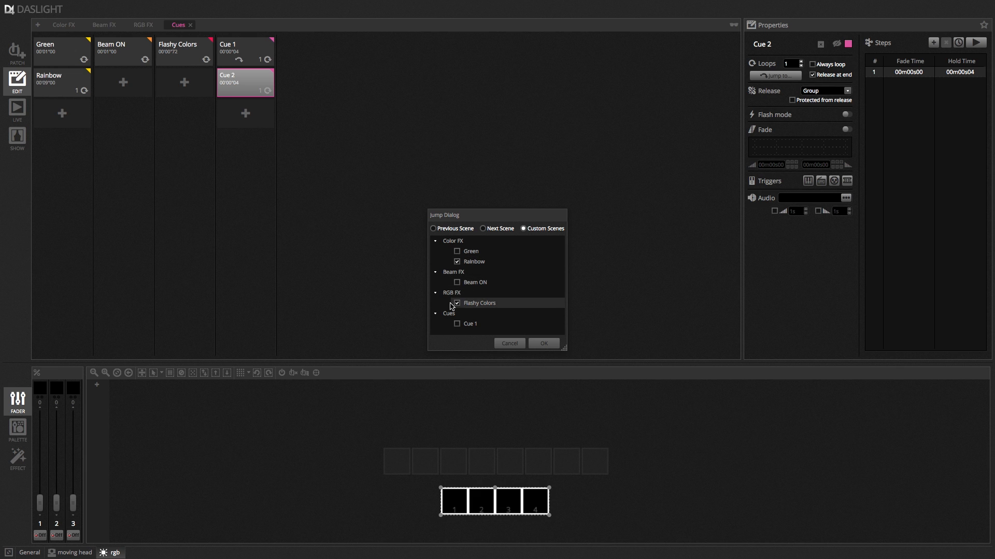
pyautogui.click(543, 344)
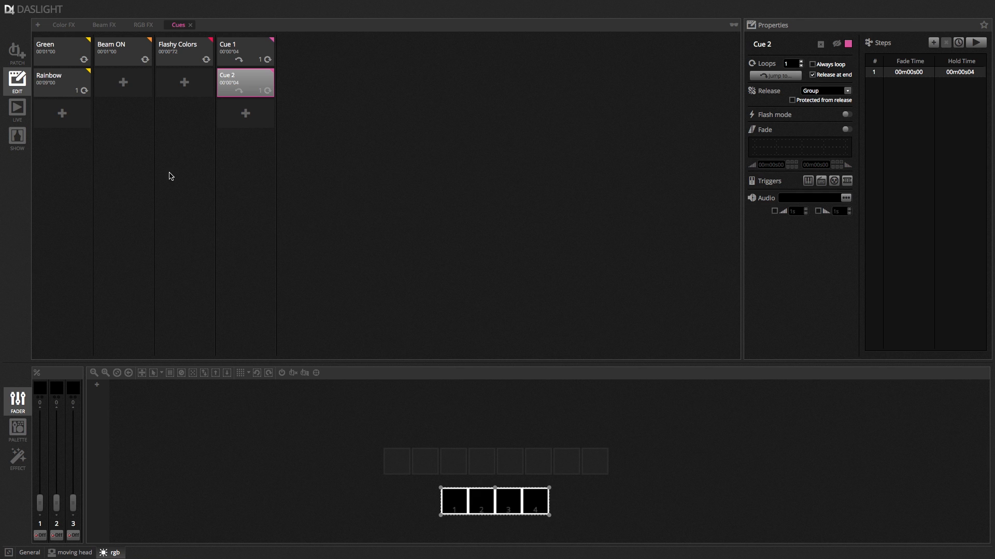
# - Trigger Cue 2 and Cue 1 in live mode to check their jumps, and stop the Flashy Colors, Beam ON and Green scenes
pyautogui.click(19, 108)
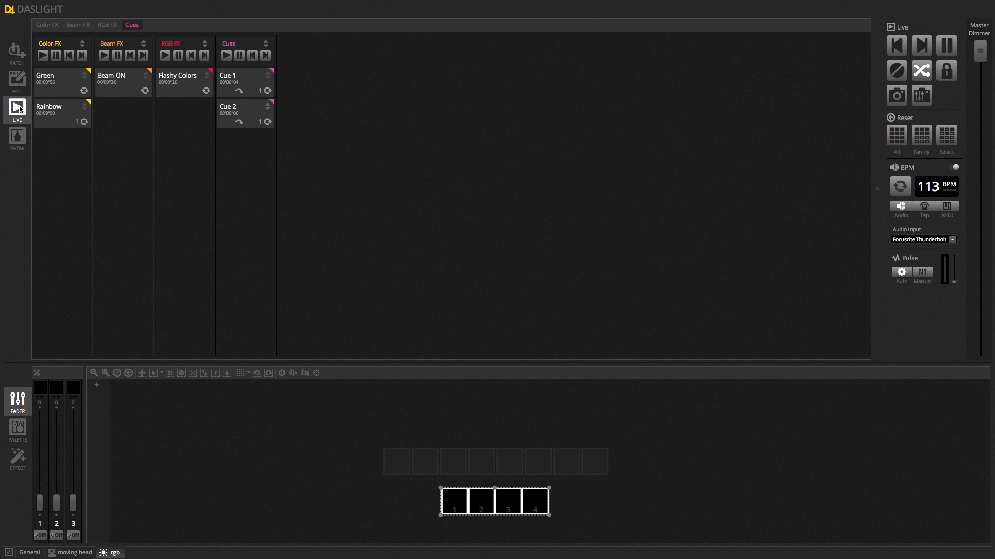
pyautogui.click(240, 119)
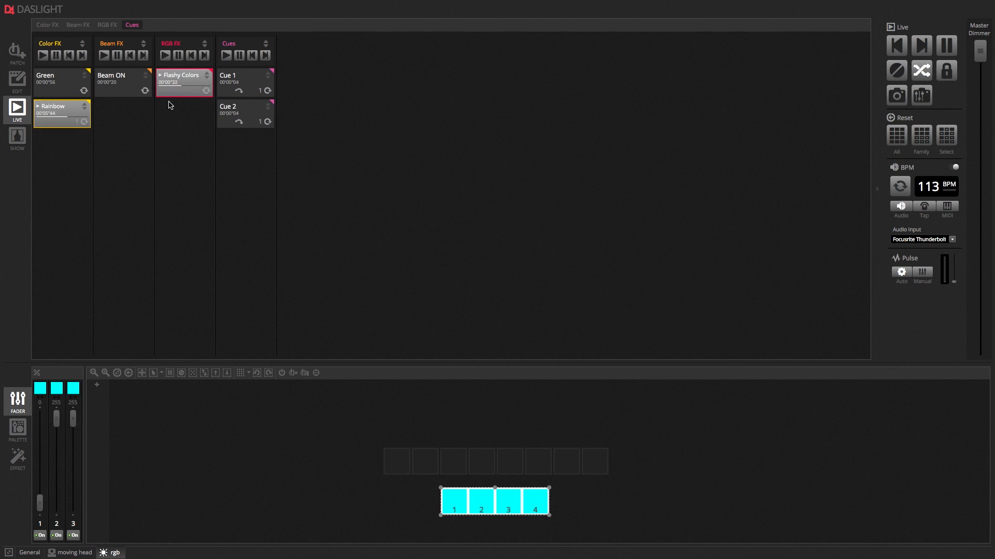
pyautogui.click(244, 84)
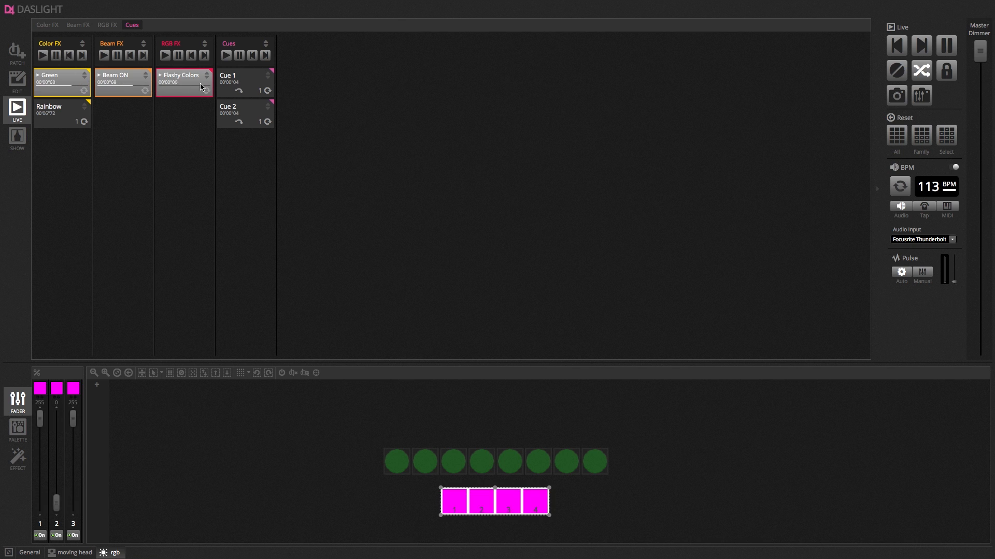
pyautogui.click(186, 93)
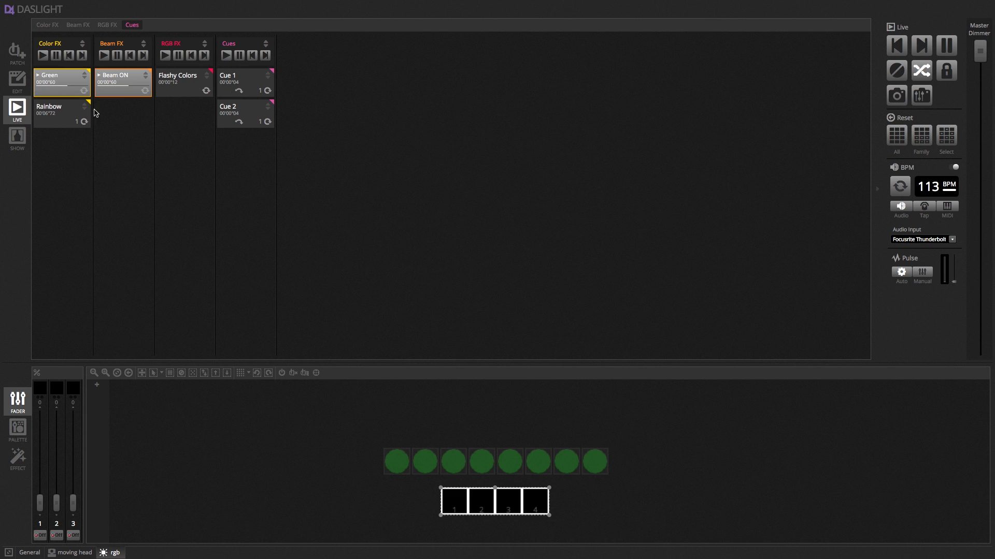
pyautogui.click(126, 92)
pyautogui.click(71, 88)
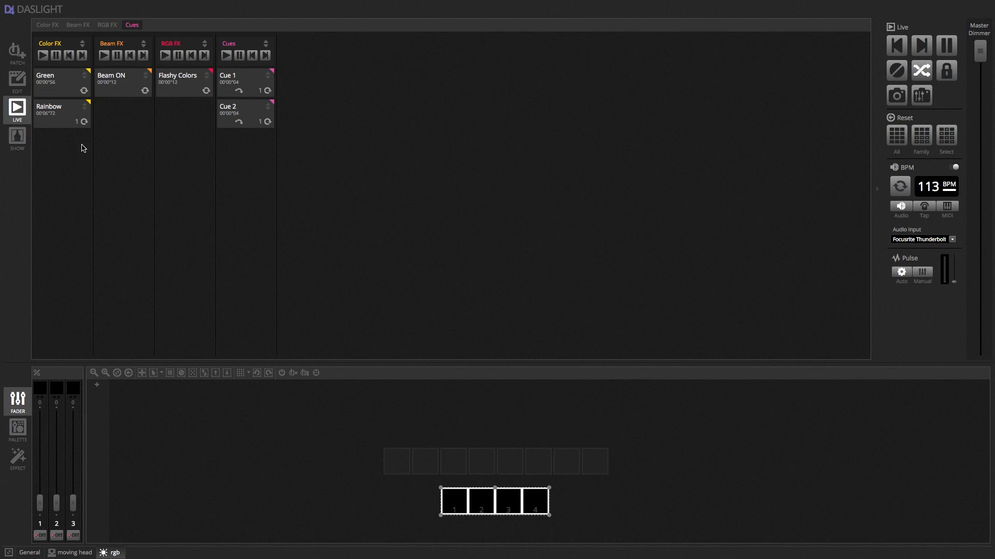
# - Return to scene editing and create a new scene group named Disco Scenes
pyautogui.click(18, 82)
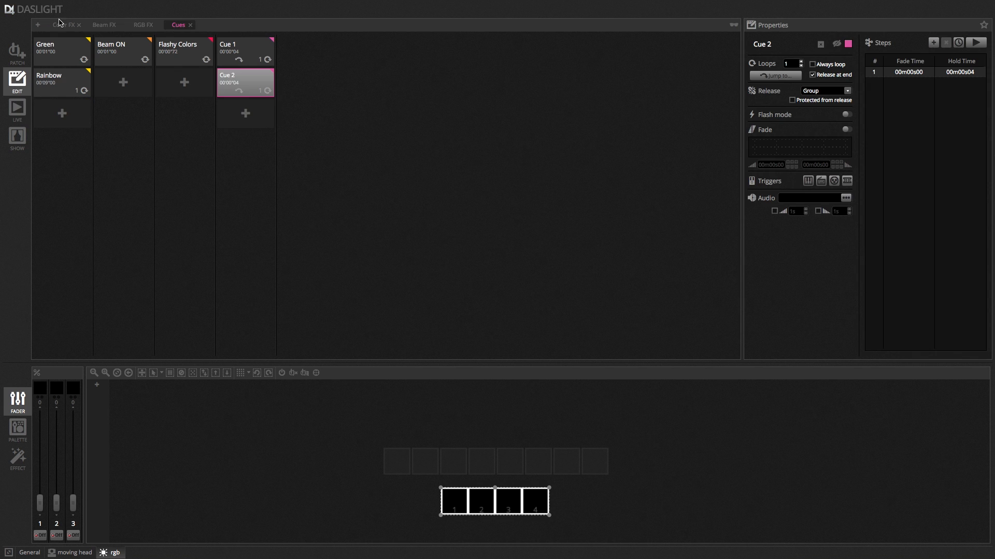
pyautogui.click(38, 25)
pyautogui.doubleClick(209, 26)
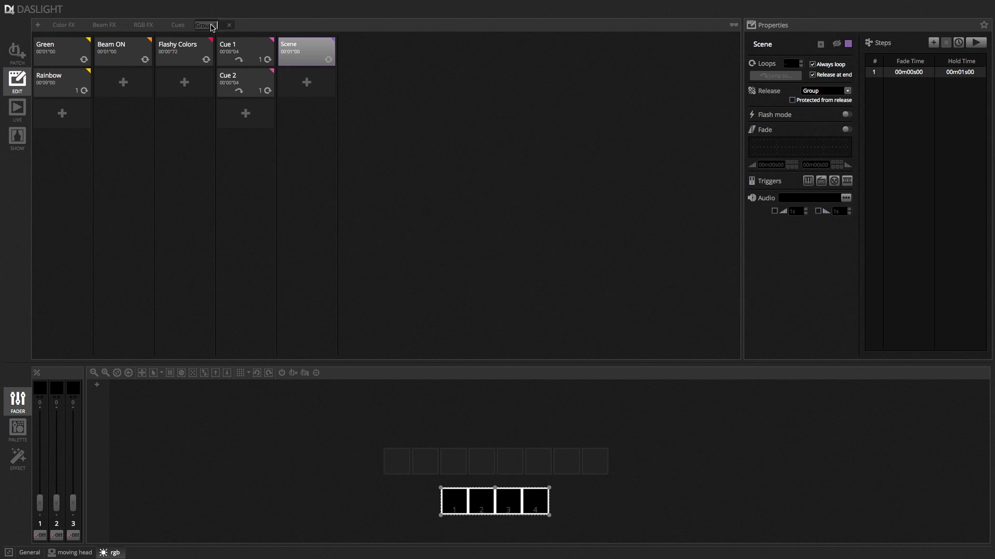
pyautogui.write('DiscoScenes')
pyautogui.press('Return')
# - Add five more scenes to the Disco Scenes group
pyautogui.click(307, 82)
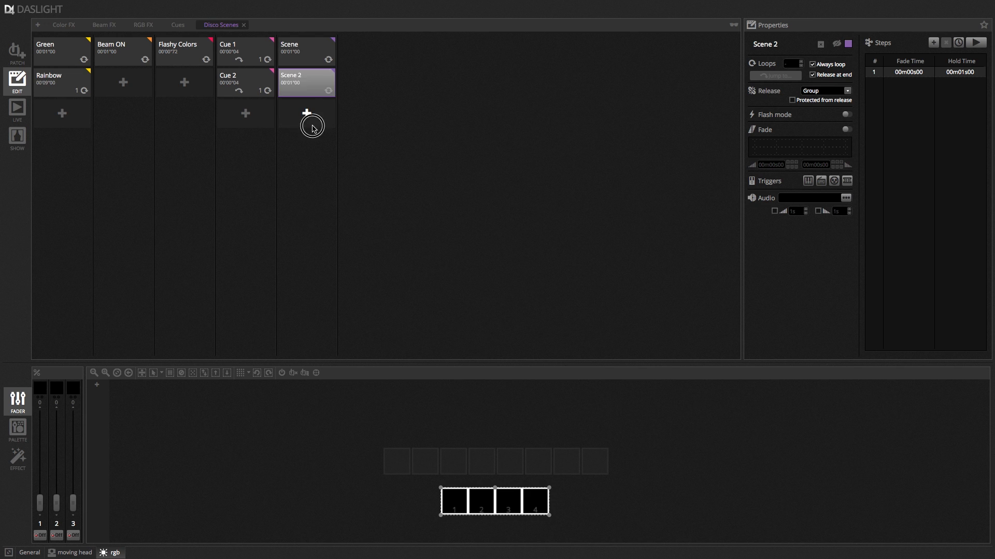
pyautogui.click(309, 117)
pyautogui.click(310, 147)
pyautogui.click(313, 186)
pyautogui.click(306, 206)
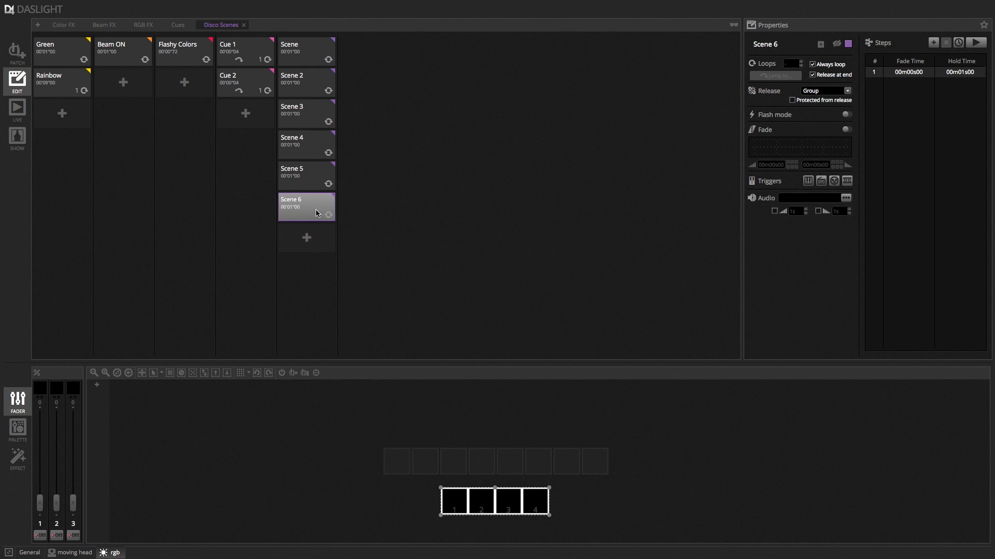
# - Turn off Always loop and set 20 loops for Scene 6, Scene 5 and Scene 4 in the Disco Scenes group
pyautogui.click(818, 65)
pyautogui.moveTo(794, 63); pyautogui.dragTo(765, 62)
pyautogui.click(310, 167)
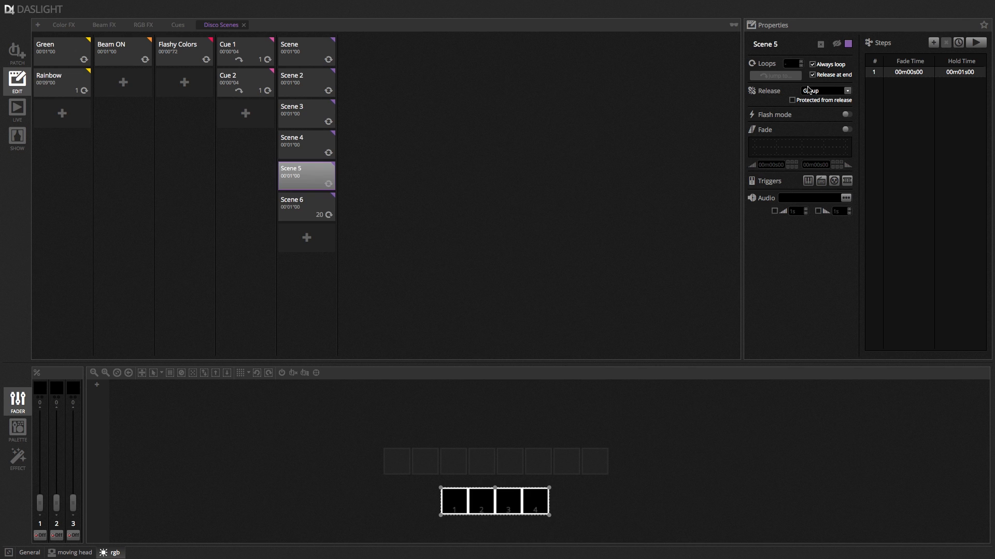
pyautogui.click(830, 68)
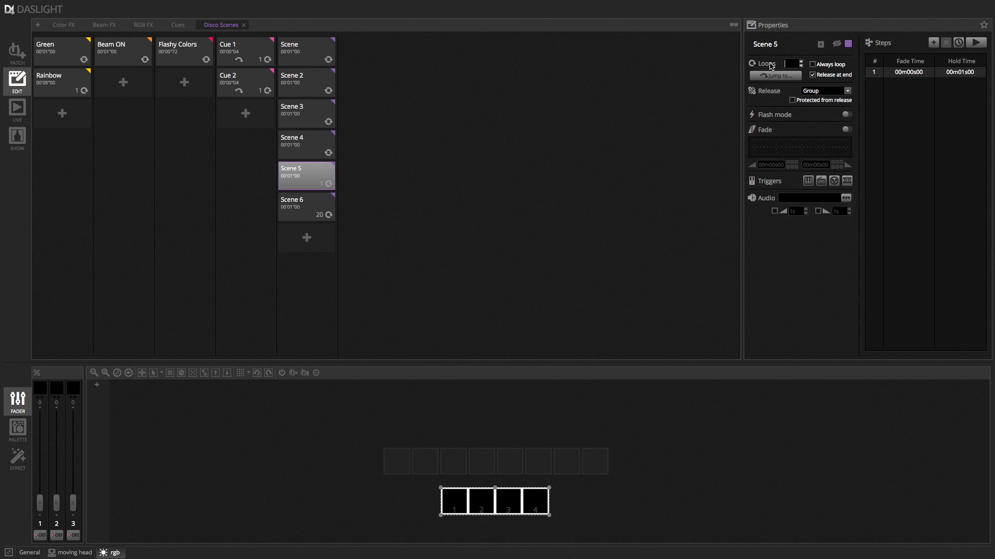
pyautogui.click(311, 145)
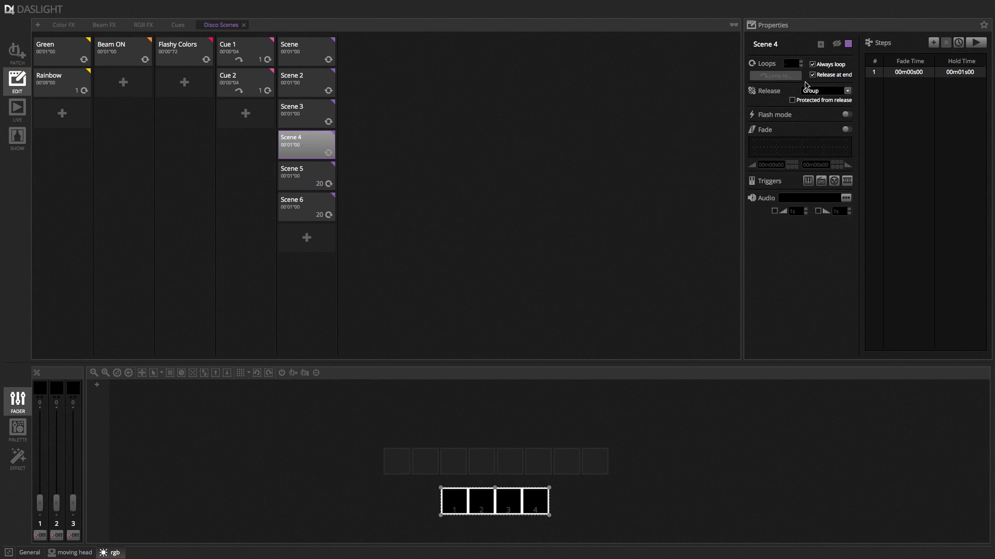
pyautogui.click(776, 65)
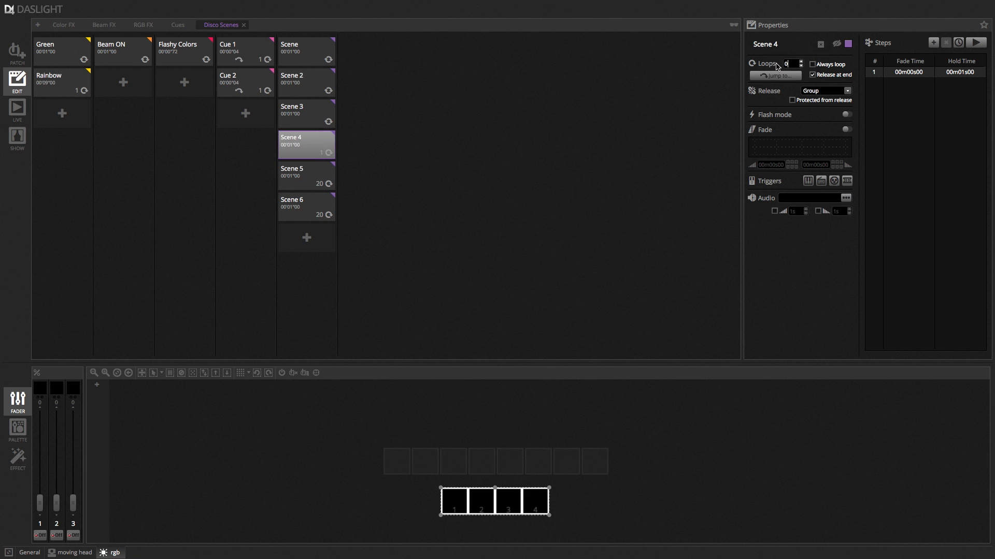
# - Select the first three Disco Scenes together, turn off Always loop and set them to 20 loops
pyautogui.click(291, 113)
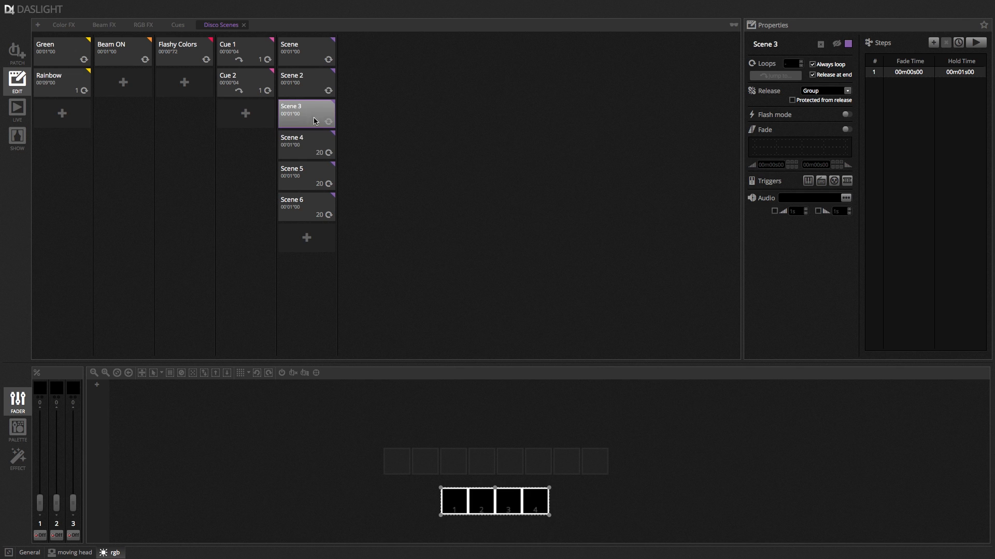
pyautogui.keyDown('super'); pyautogui.click(315, 83); pyautogui.keyUp('super')
pyautogui.keyDown('super'); pyautogui.click(309, 61); pyautogui.keyUp('super')
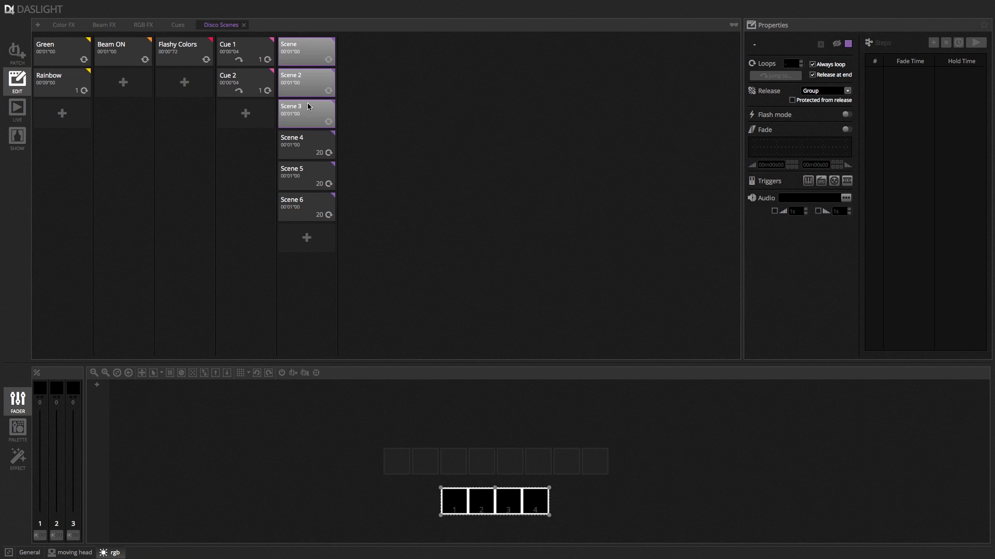
pyautogui.click(824, 65)
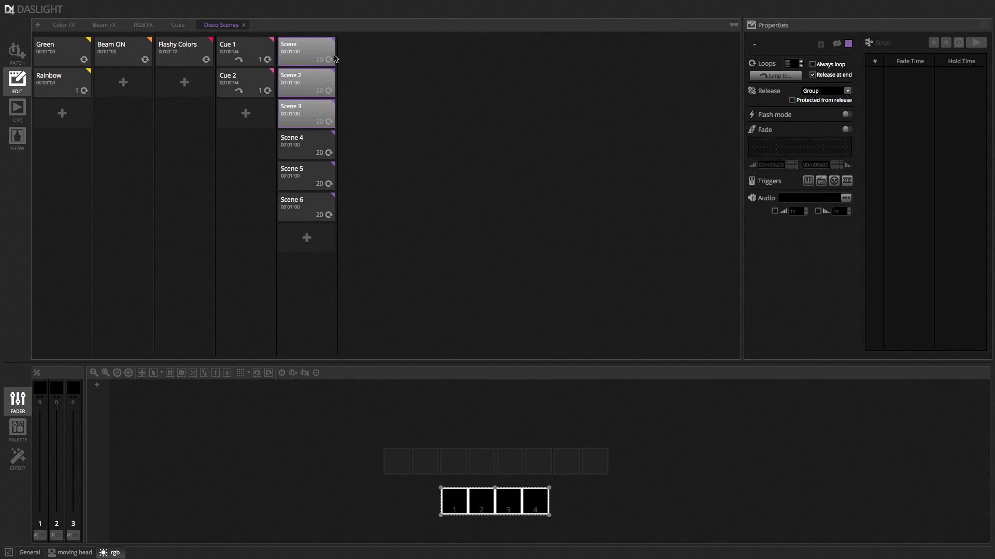
pyautogui.click(313, 147)
# - Make the first scene in the Disco Scenes group jump to the next scene
pyautogui.click(310, 71)
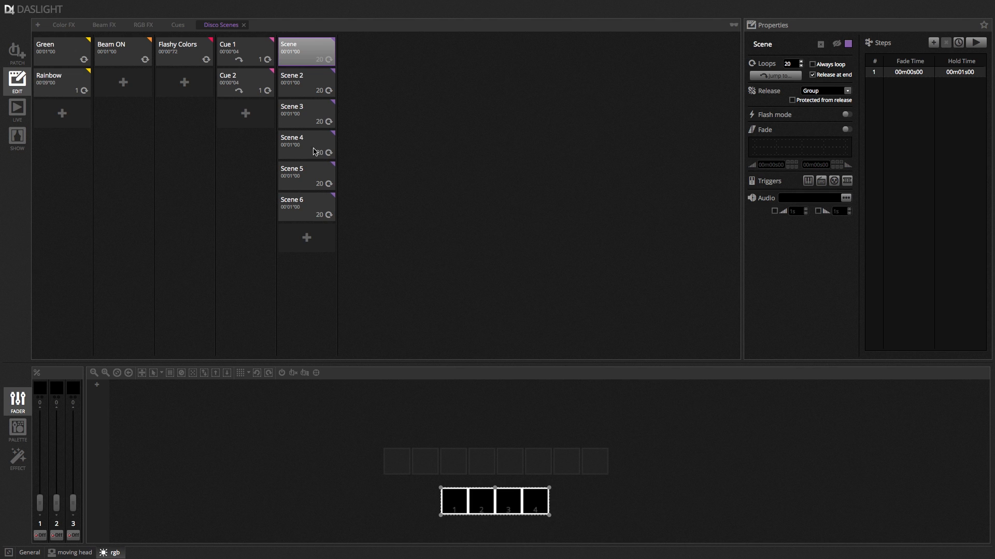
pyautogui.click(759, 76)
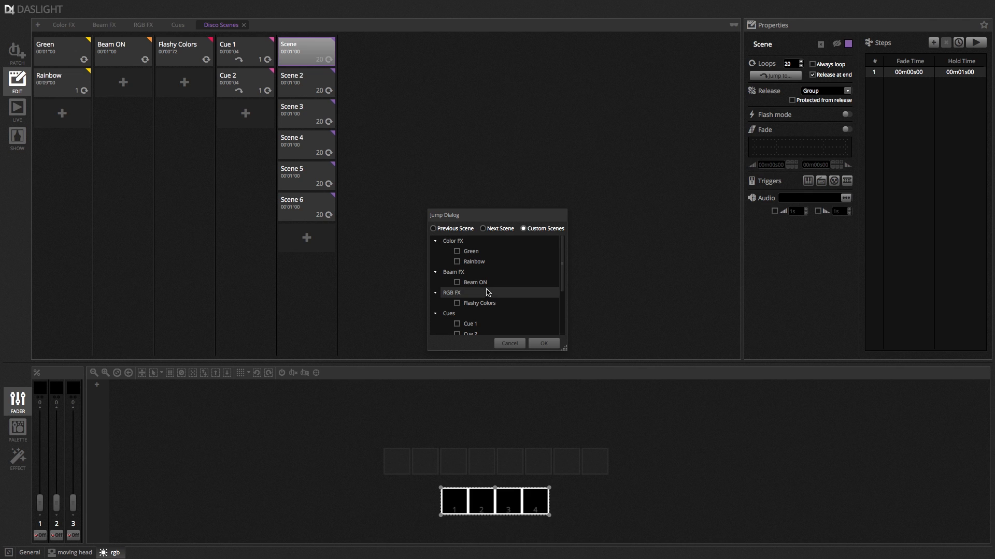
pyautogui.click(491, 230)
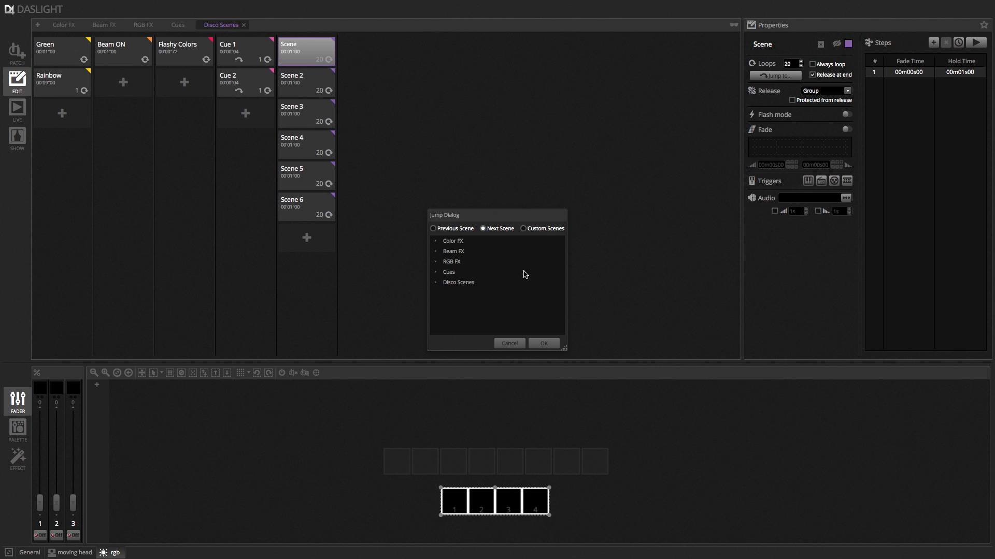
pyautogui.click(544, 344)
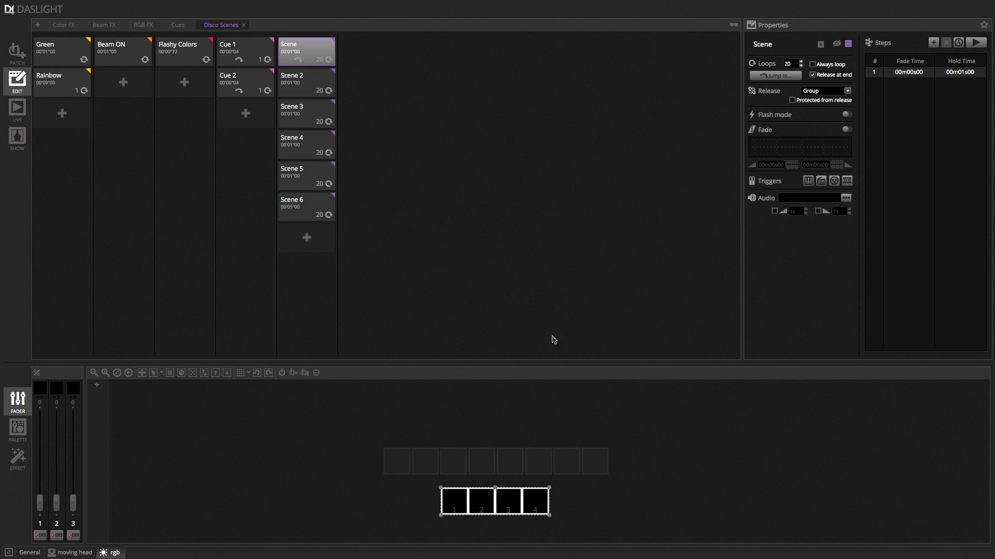
# - Make Scene 2 and Scene 3 in the Disco Scenes group each jump to the next scene
pyautogui.click(313, 79)
pyautogui.click(790, 76)
pyautogui.click(492, 230)
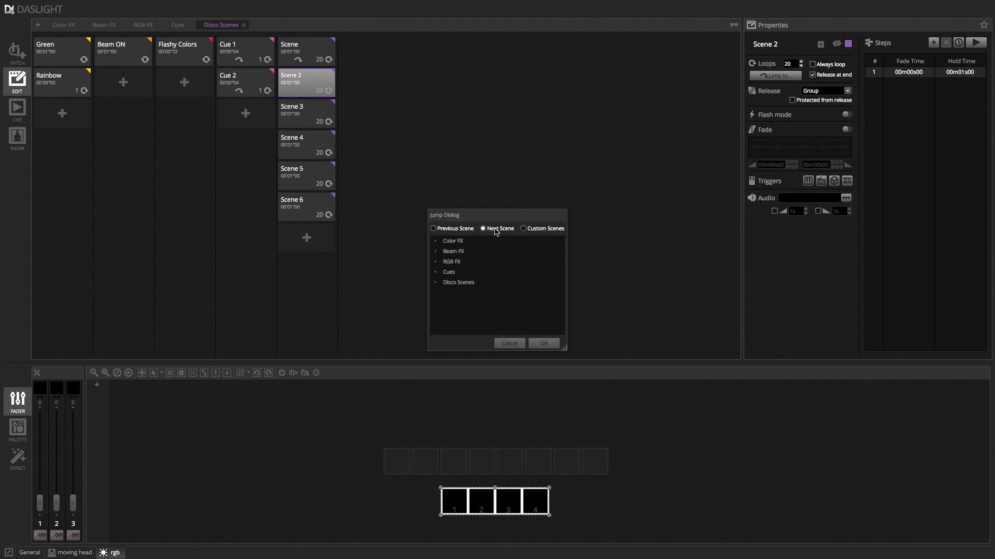
pyautogui.click(531, 344)
pyautogui.click(313, 111)
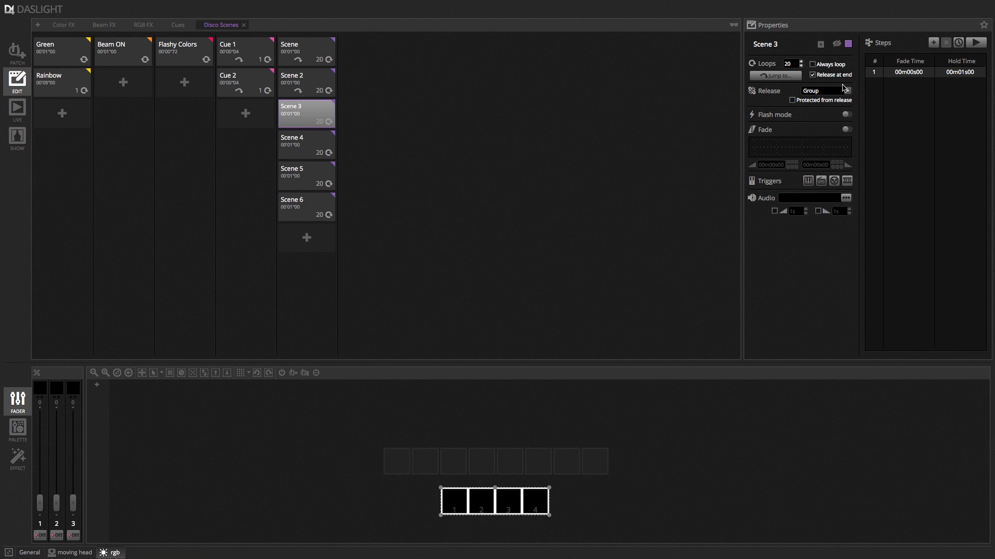
pyautogui.click(774, 76)
pyautogui.click(491, 230)
pyautogui.click(539, 344)
# - Select Scene 4 through Scene 6 together and make them jump to the next scene
pyautogui.click(317, 155)
pyautogui.keyDown('shift'); pyautogui.click(317, 213); pyautogui.keyUp('shift')
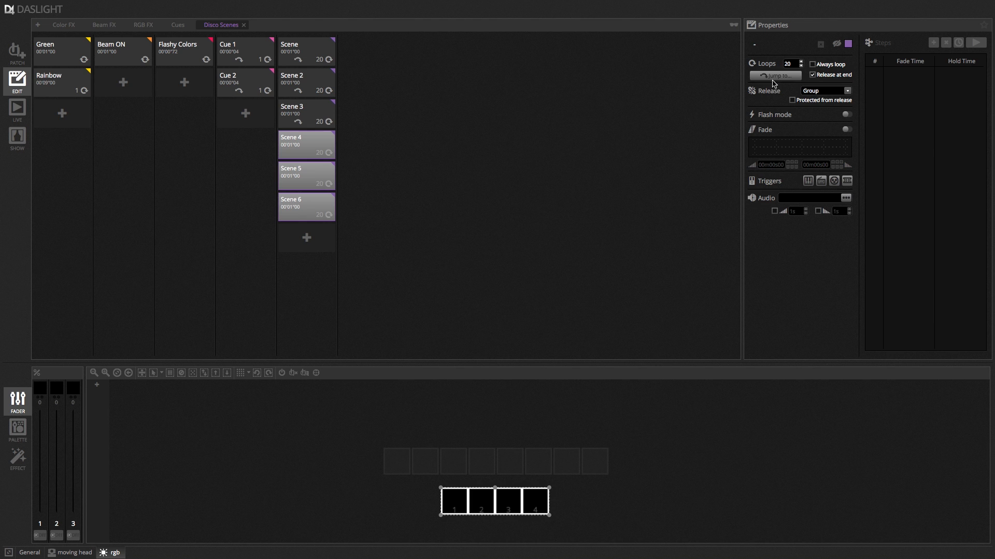
pyautogui.click(773, 78)
pyautogui.click(504, 231)
pyautogui.click(544, 344)
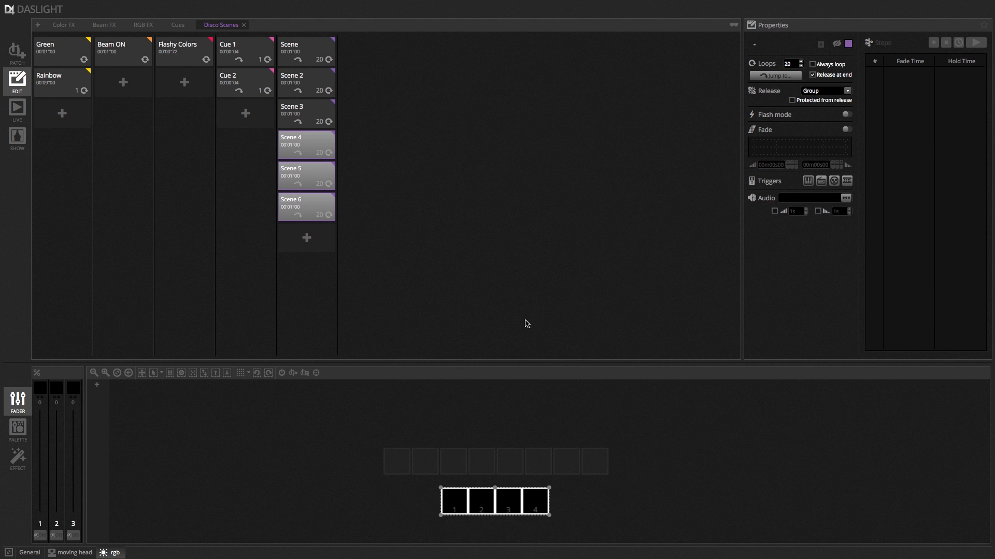
# - Start the first Disco Scenes scene in live mode to check the chain, and skip the group ahead from Scene 2 to Scene 3
pyautogui.click(315, 123)
pyautogui.click(311, 61)
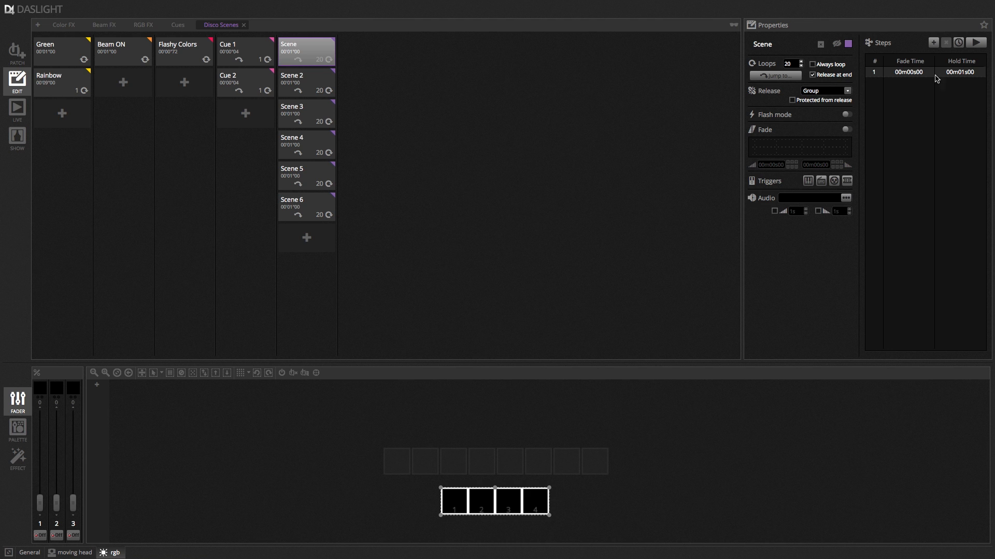
pyautogui.click(22, 109)
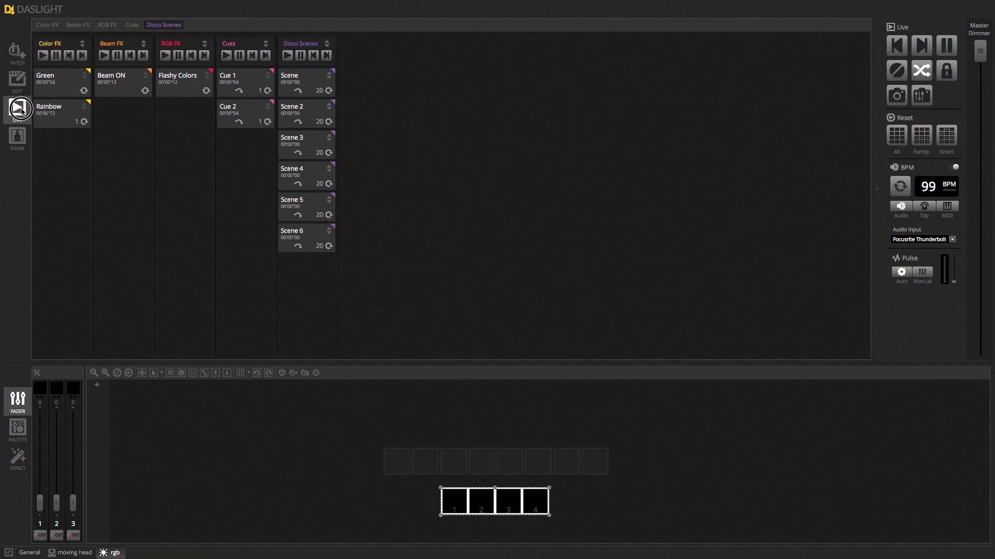
pyautogui.click(304, 84)
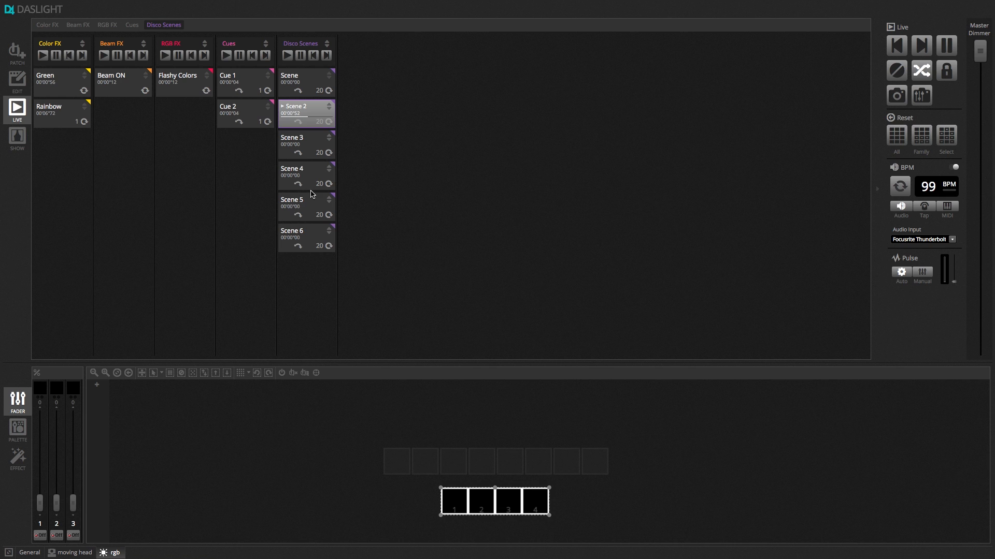
pyautogui.click(328, 56)
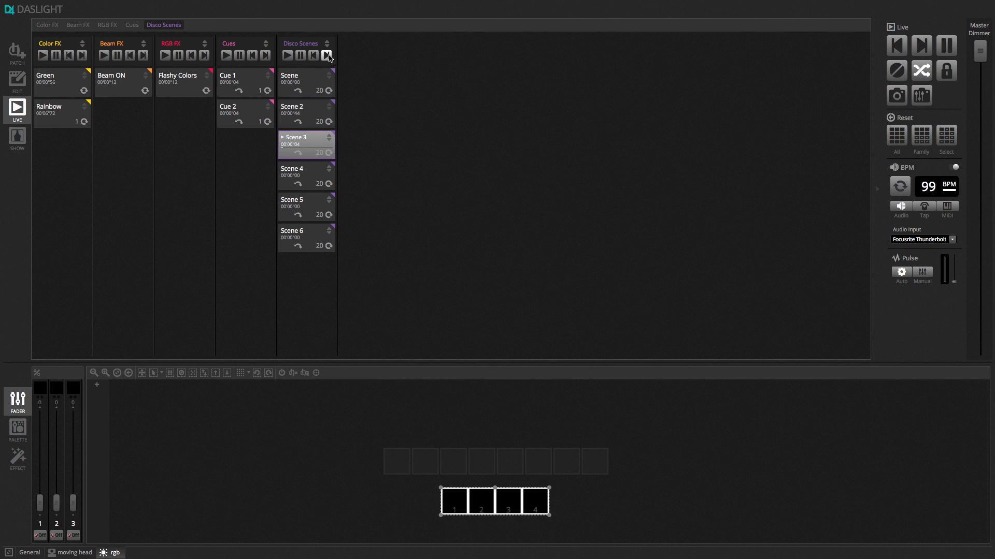
# - Skip the Disco Scenes group forward to Scene 5, back to its first scene, and forward again to Scene 3
pyautogui.click(328, 56)
pyautogui.click(328, 56)
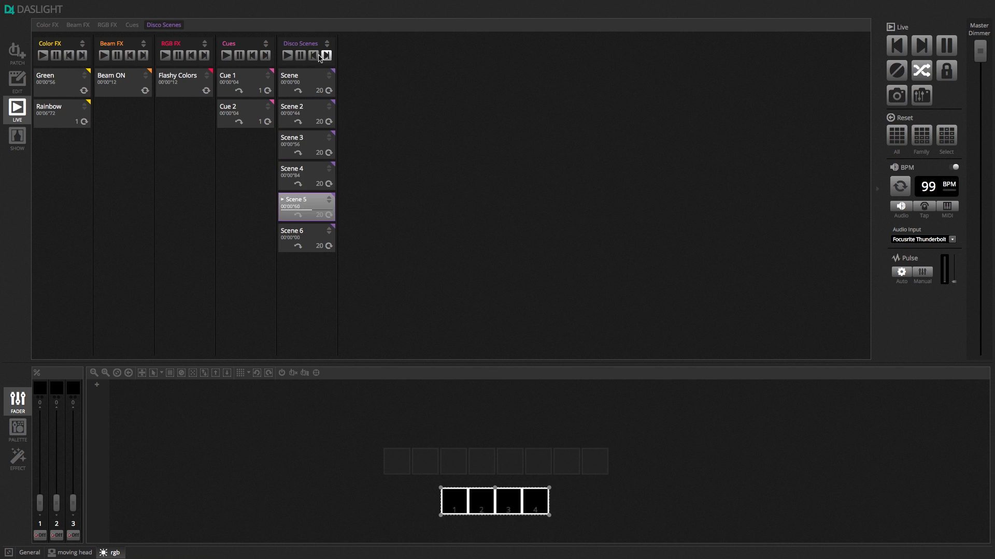
pyautogui.click(314, 56)
pyautogui.click(314, 56)
pyautogui.click(314, 56)
pyautogui.click(314, 56)
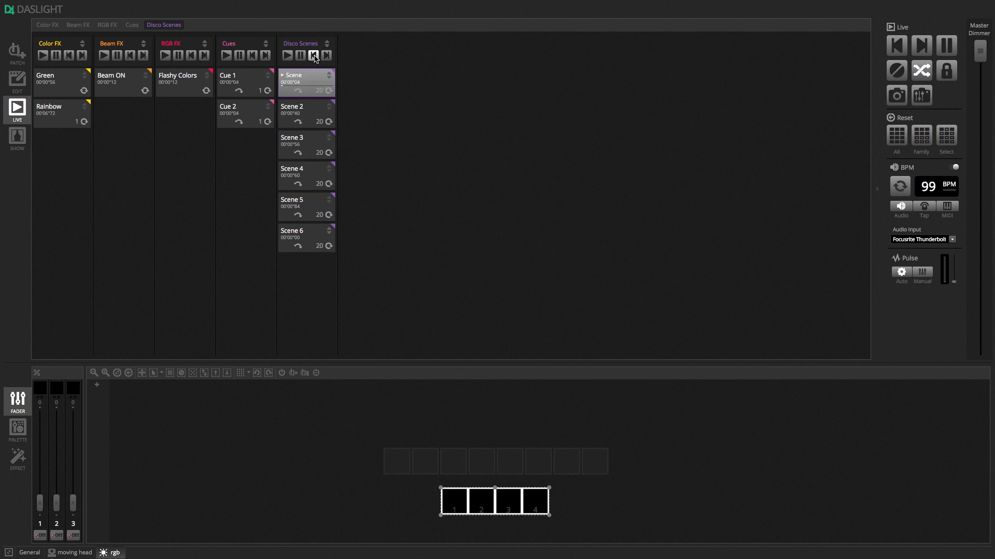
pyautogui.click(326, 56)
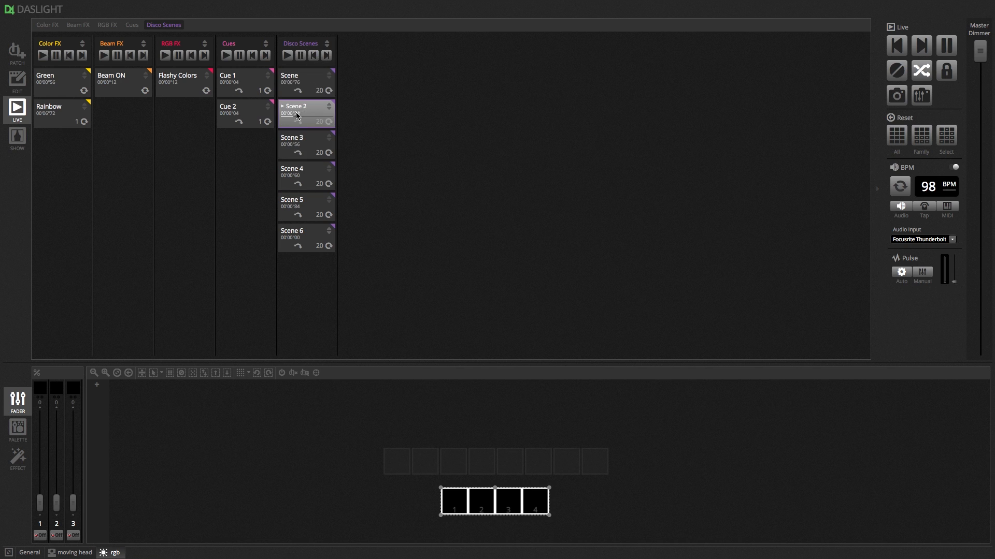
pyautogui.click(327, 56)
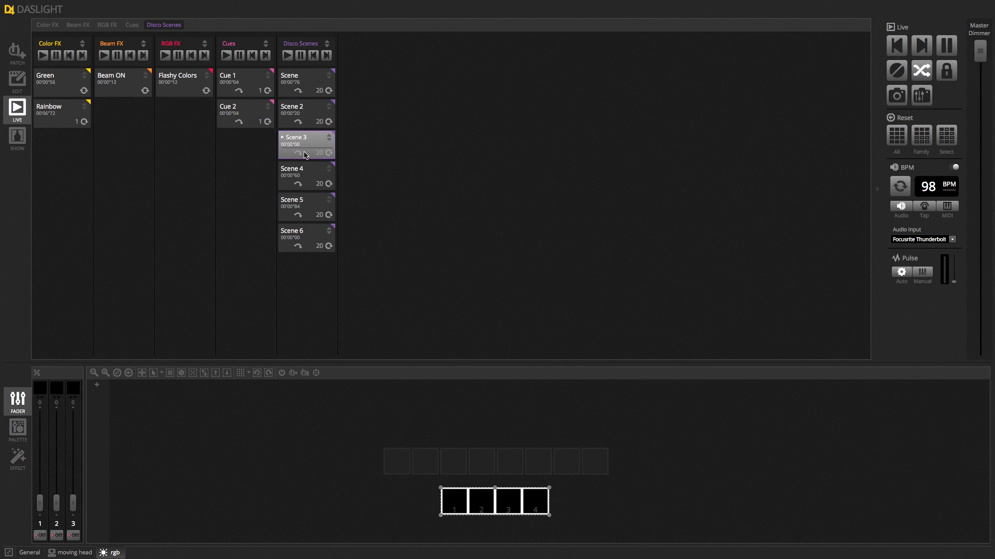
# - Stop Scene 3 of the Disco Scenes group in edit mode and return to live mode
pyautogui.click(26, 92)
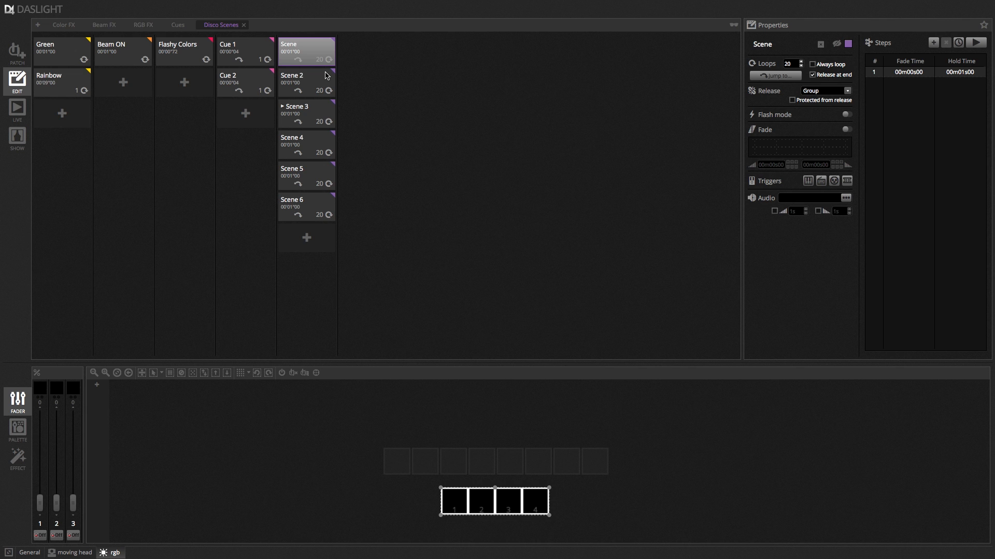
pyautogui.click(311, 113)
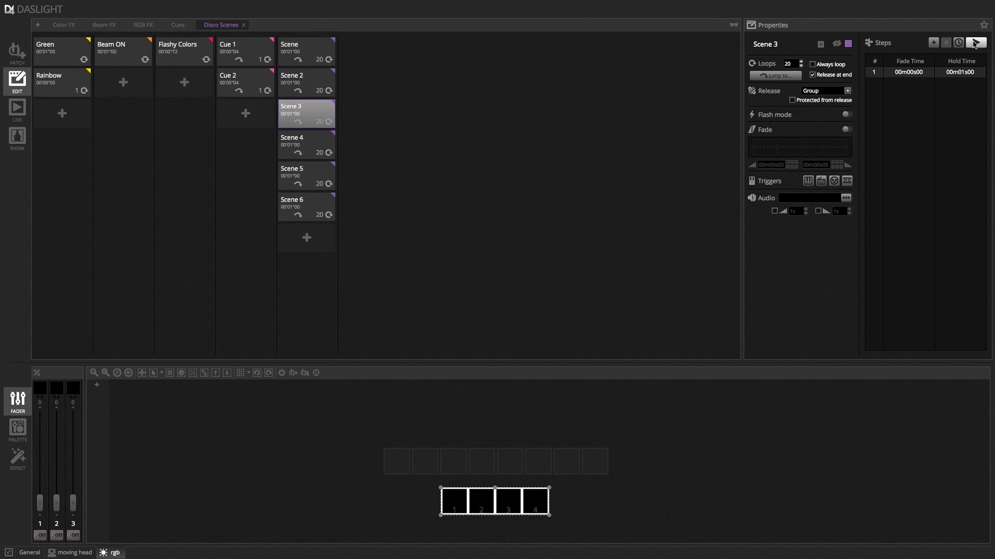
pyautogui.click(301, 110)
pyautogui.click(23, 109)
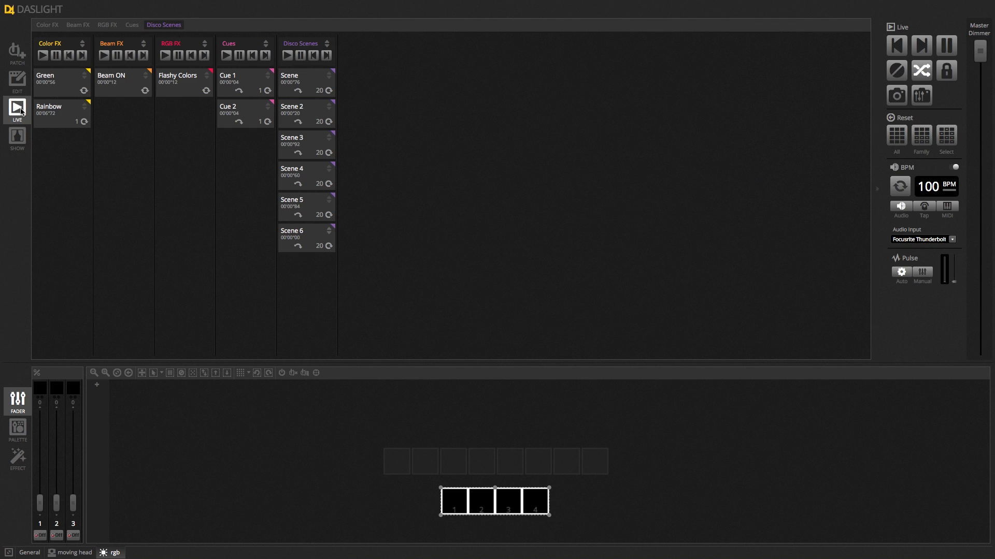
# - Play the Green and Rainbow scenes of the Color FX group in turn, ending with Green released
pyautogui.click(57, 89)
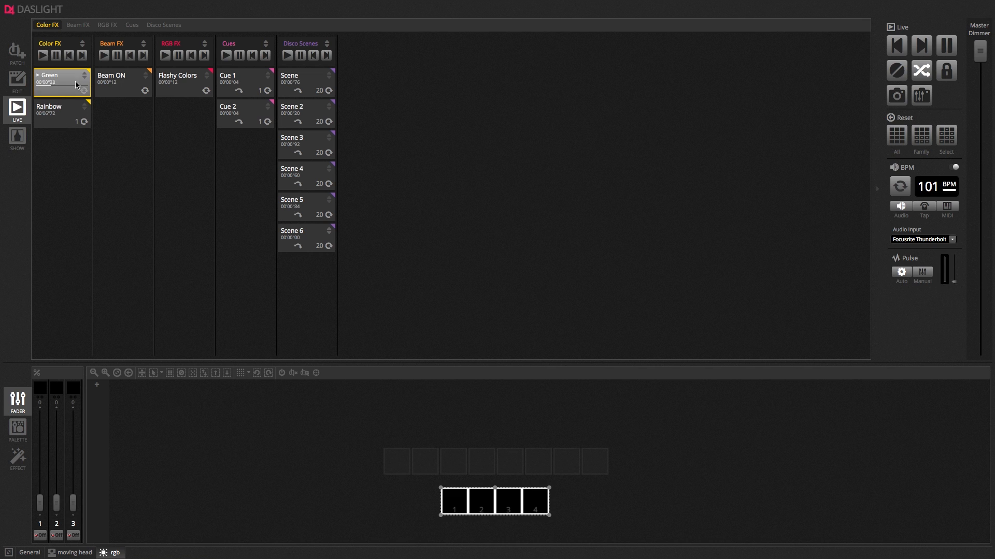
pyautogui.click(67, 119)
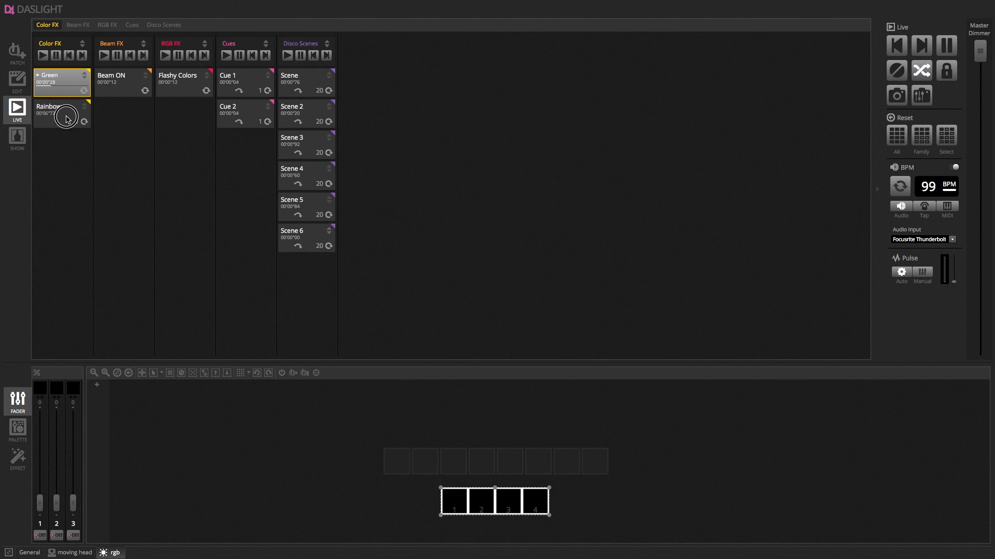
pyautogui.click(67, 83)
pyautogui.click(71, 82)
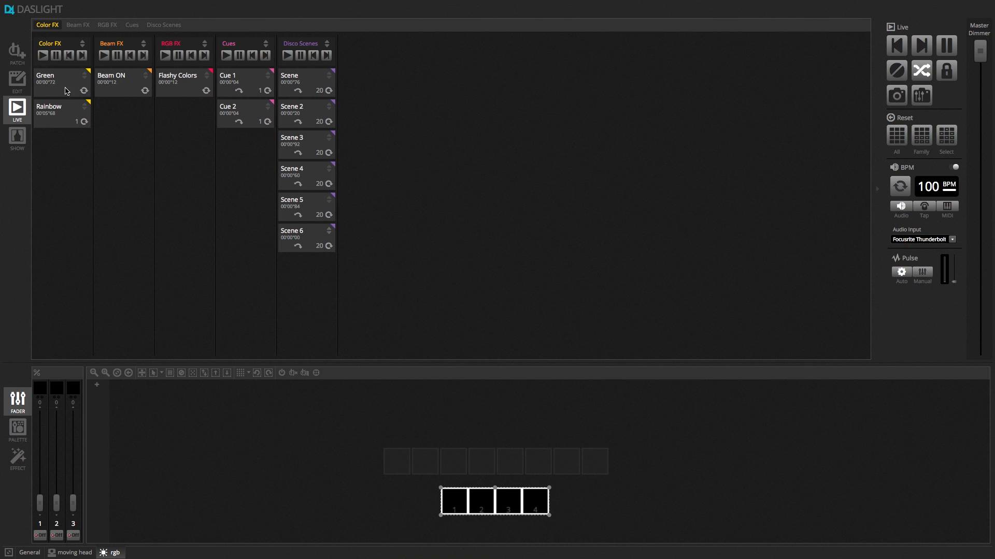
# - Return to edit mode and add three new scene groups after Disco Scenes
pyautogui.click(17, 81)
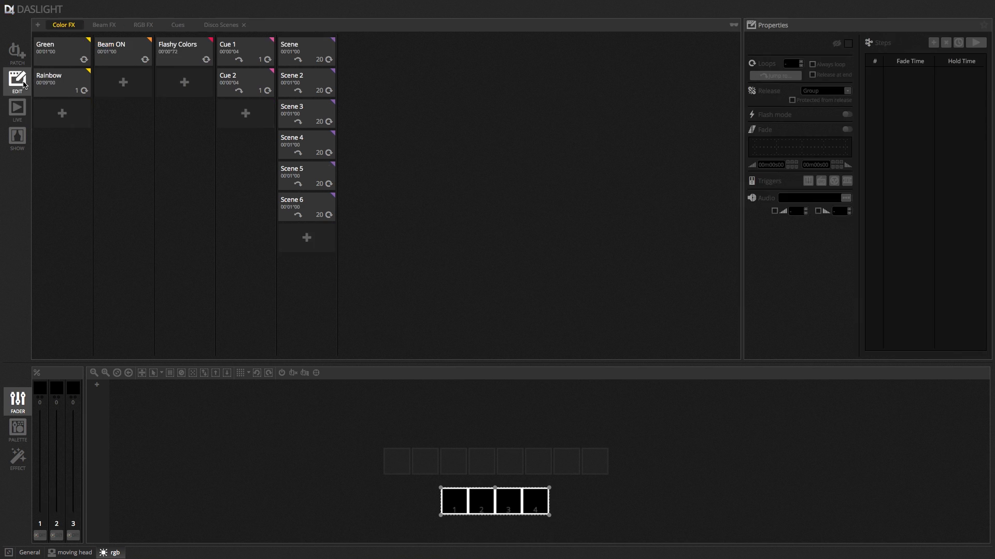
pyautogui.click(38, 25)
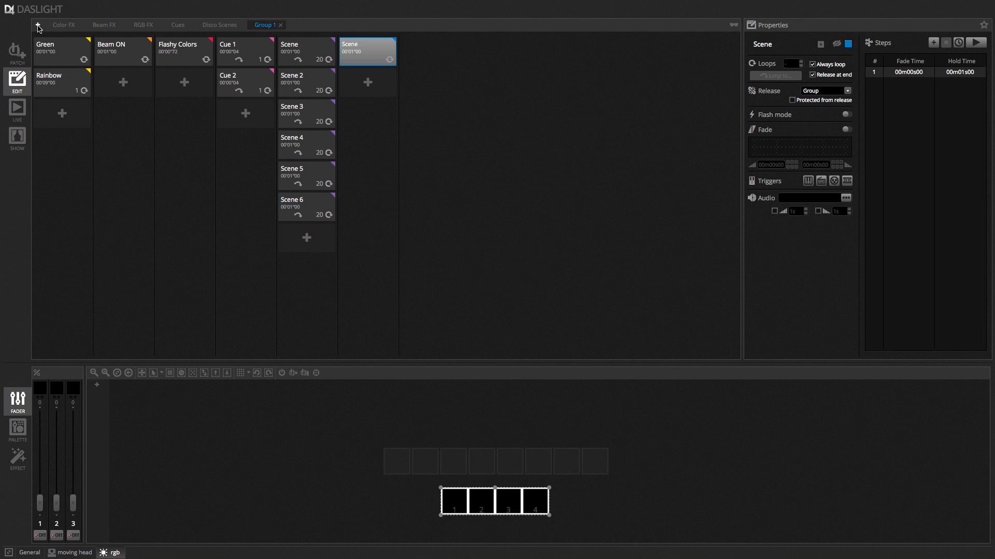
pyautogui.click(38, 25)
pyautogui.click(38, 25)
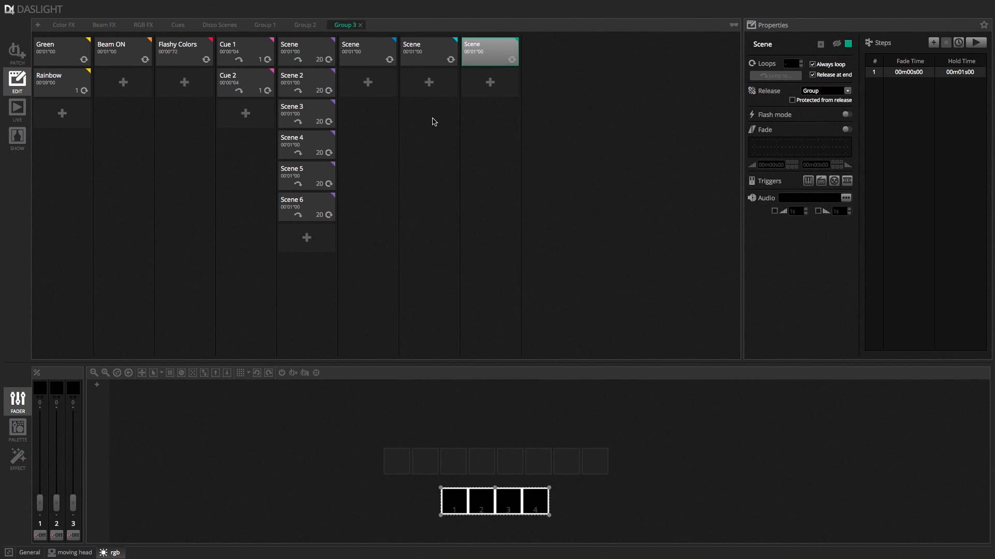
# - Add Scene 2, Scene 3 and Scene 4 to each of Group 1, Group 2 and Group 3
pyautogui.click(368, 82)
pyautogui.click(368, 113)
pyautogui.click(368, 144)
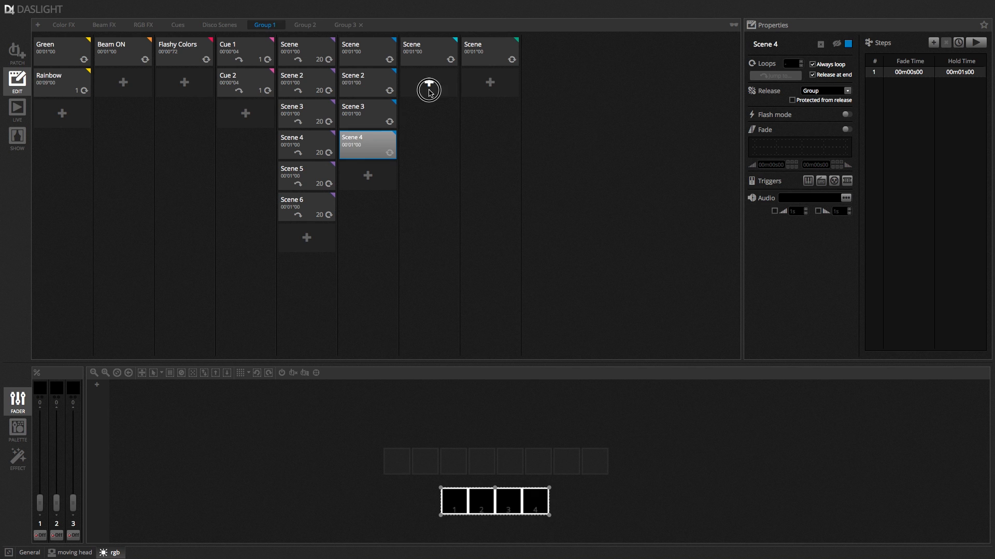
pyautogui.click(429, 82)
pyautogui.click(429, 113)
pyautogui.click(429, 144)
pyautogui.click(490, 82)
pyautogui.click(490, 113)
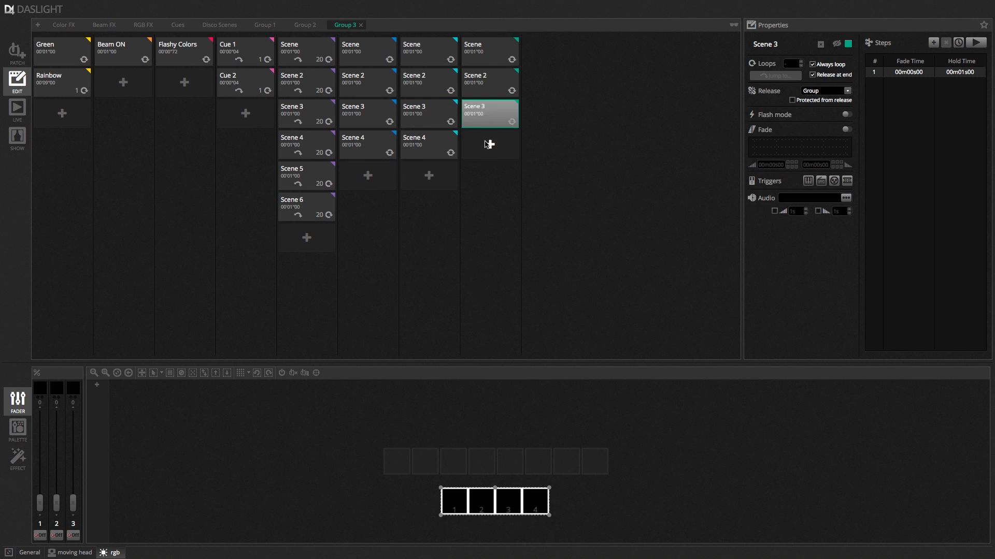
pyautogui.click(490, 144)
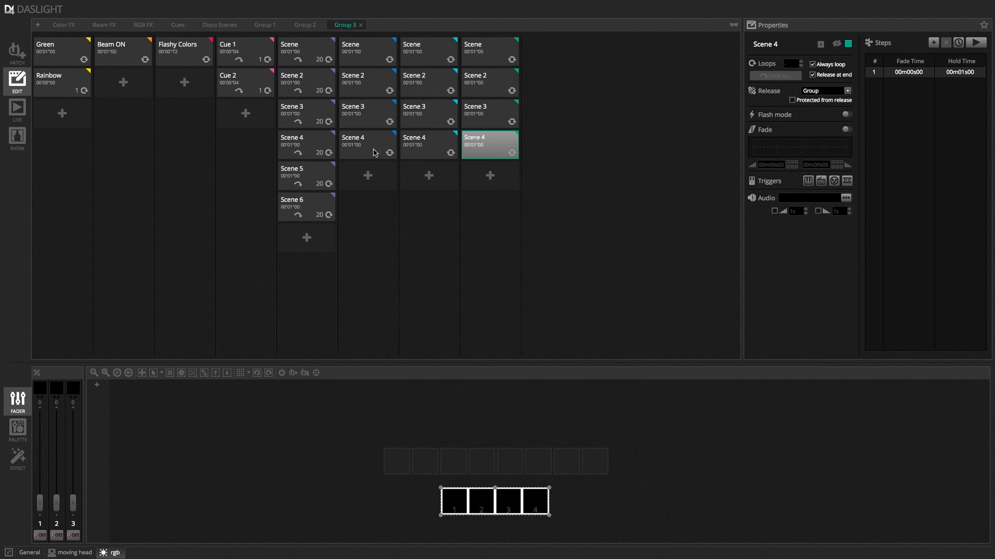
# - In live mode, start the first scene of Group 1 and trigger the Group 2 scenes in turn to check how they release each other
pyautogui.click(22, 112)
pyautogui.click(372, 81)
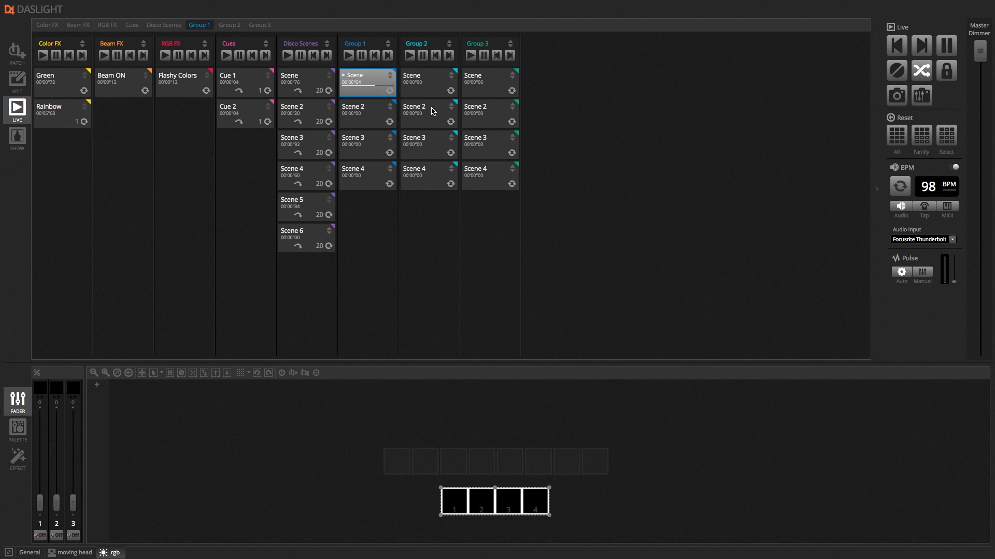
pyautogui.click(435, 81)
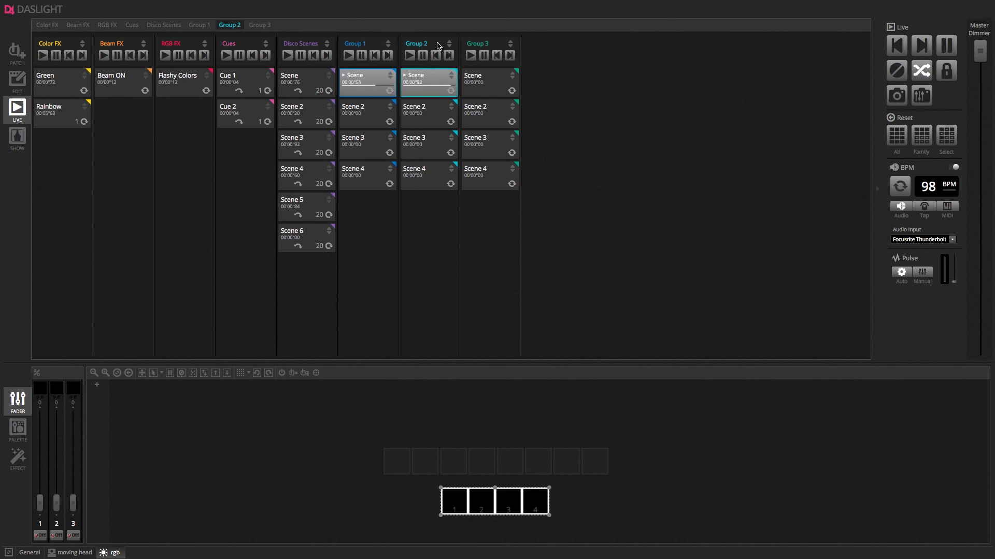
pyautogui.click(429, 118)
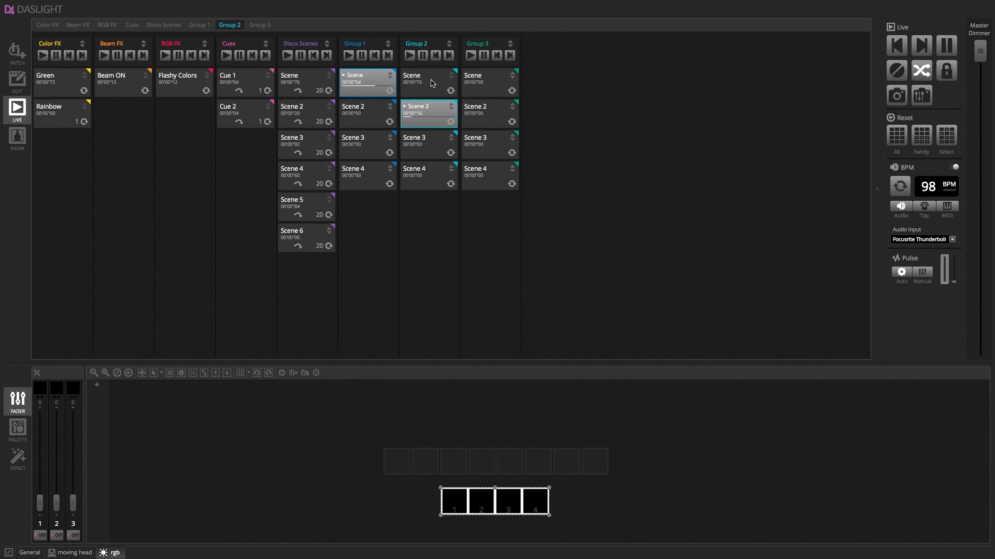
pyautogui.click(431, 149)
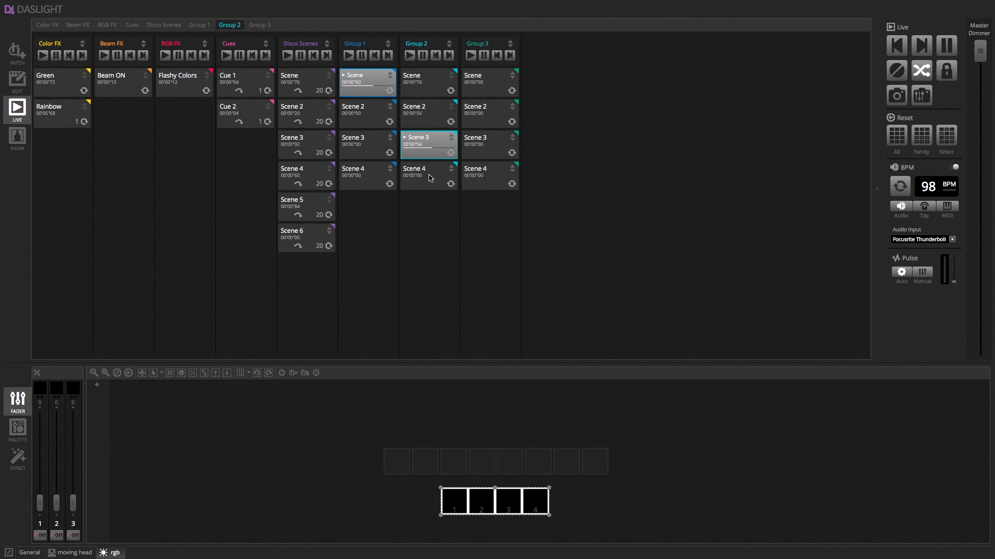
pyautogui.click(430, 110)
pyautogui.click(428, 83)
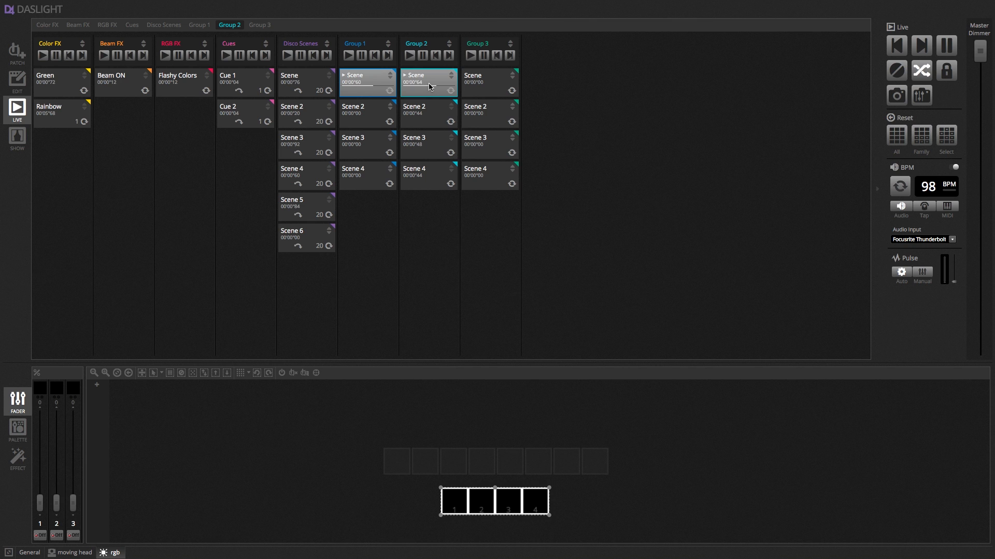
# - Back in edit mode, set the release mode of the first scene in Group 1 to Off
pyautogui.click(23, 81)
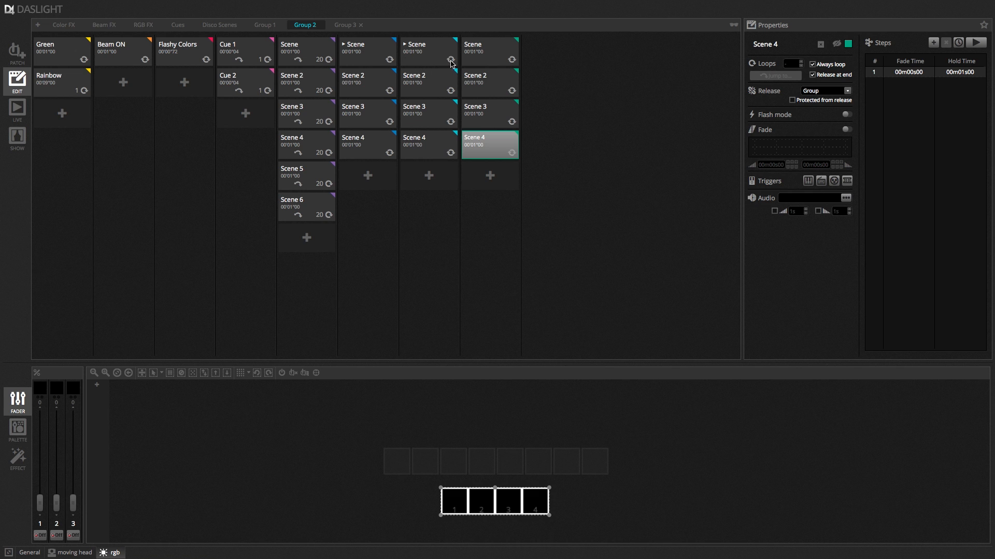
pyautogui.click(489, 49)
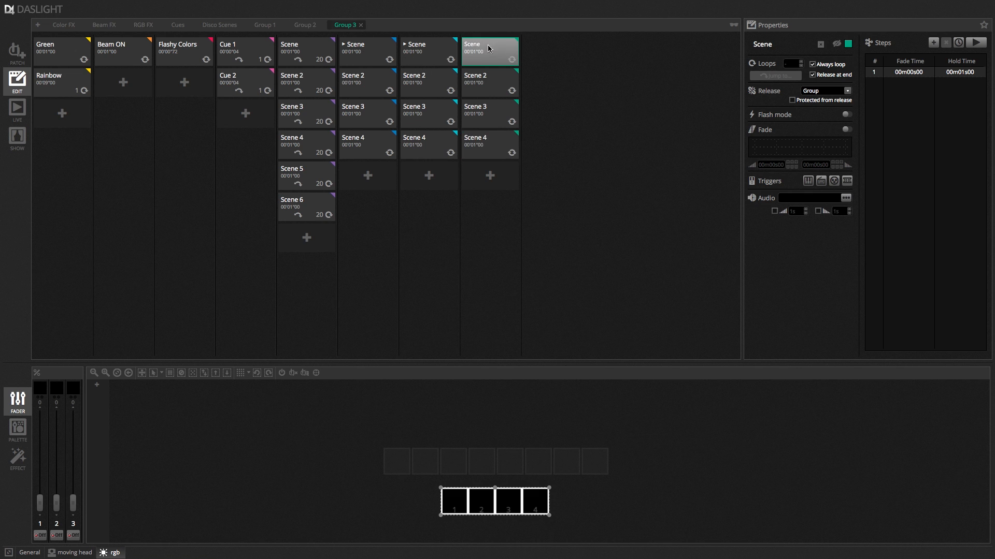
pyautogui.click(376, 54)
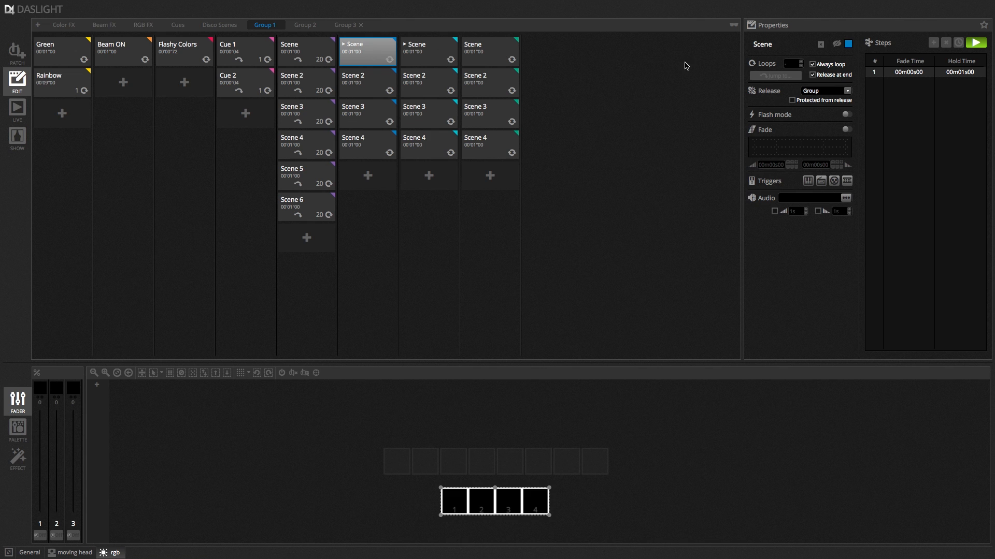
pyautogui.click(847, 91)
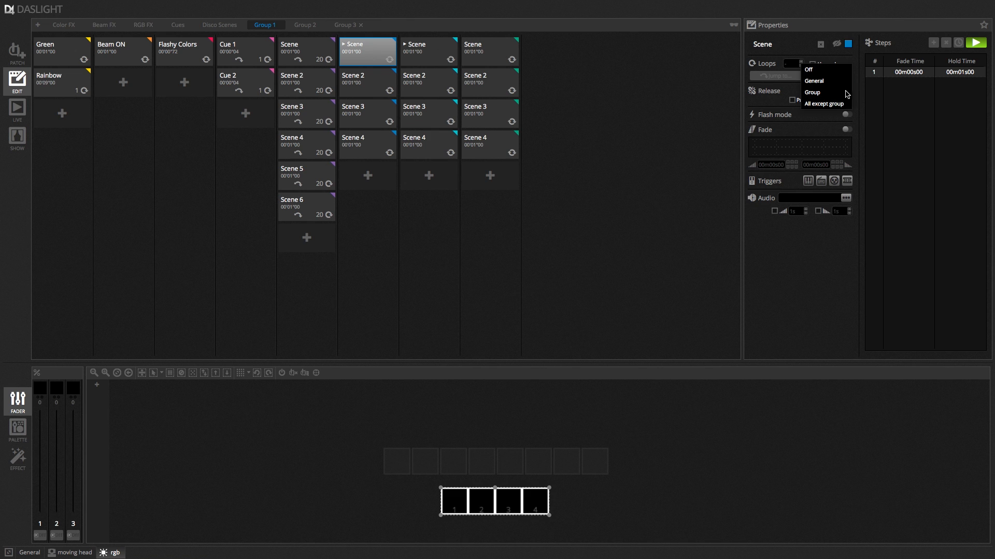
pyautogui.click(812, 72)
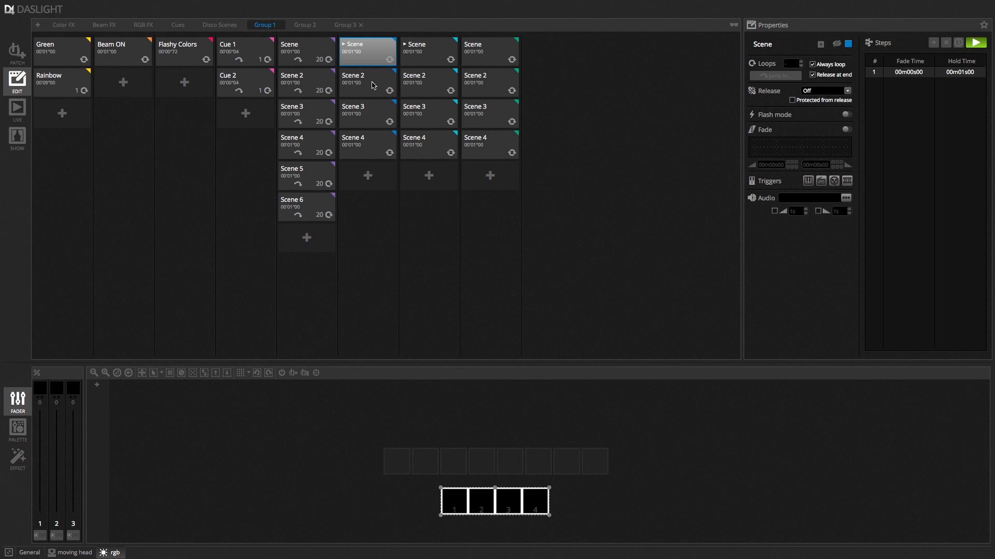
# - Try to set the release mode to Off for all four Group 1 scenes together, and check Scene 2 and Scene 3
pyautogui.keyDown('shift'); pyautogui.click(374, 138); pyautogui.keyUp('shift')
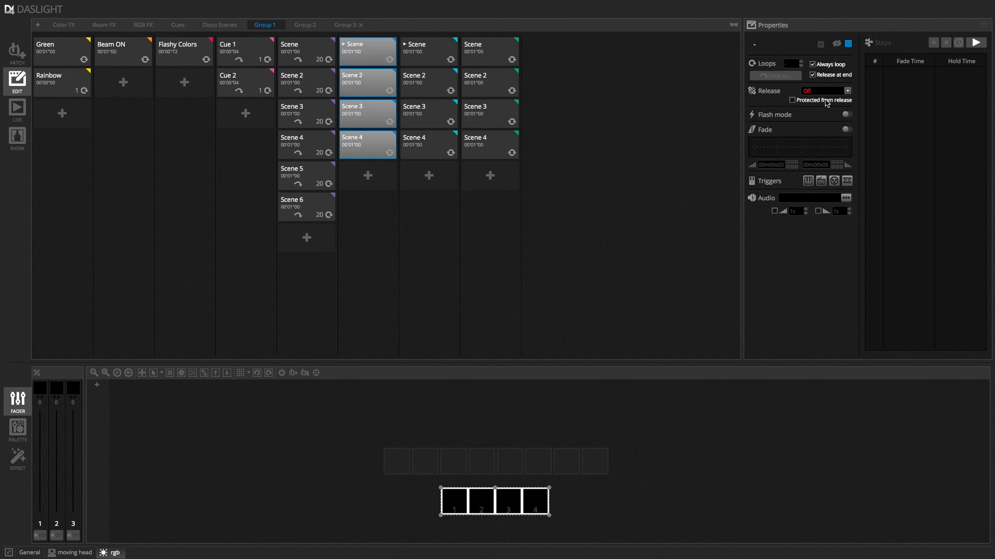
pyautogui.click(848, 91)
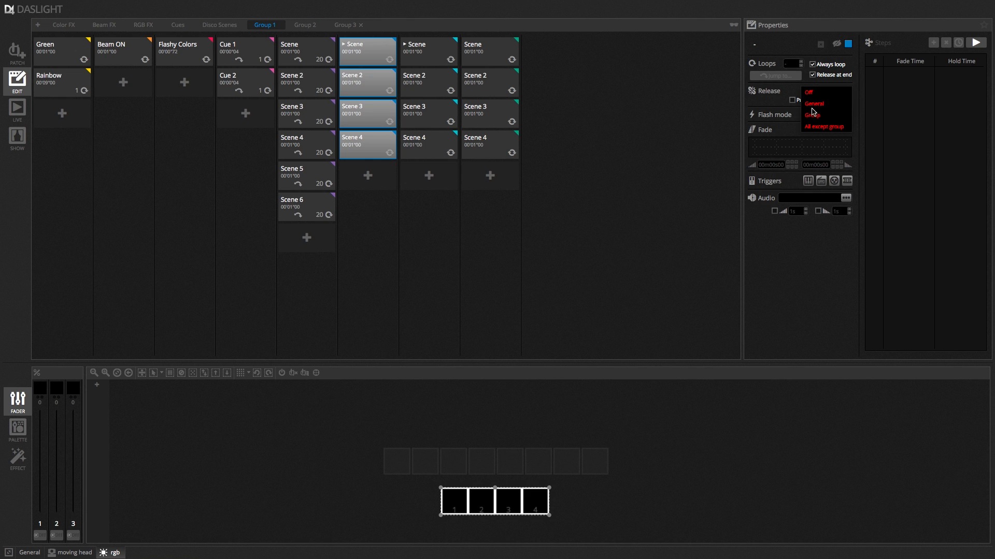
pyautogui.click(812, 94)
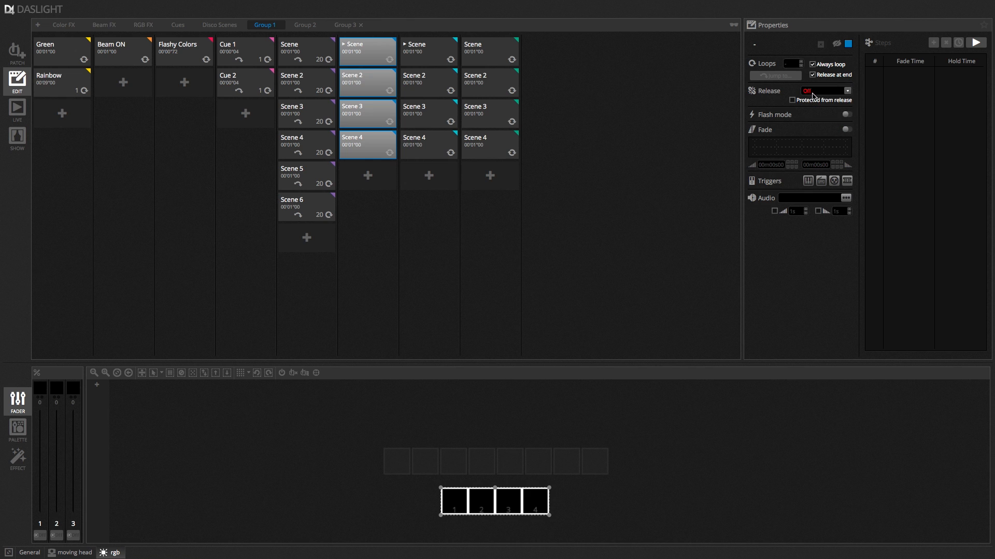
pyautogui.click(365, 77)
pyautogui.click(373, 123)
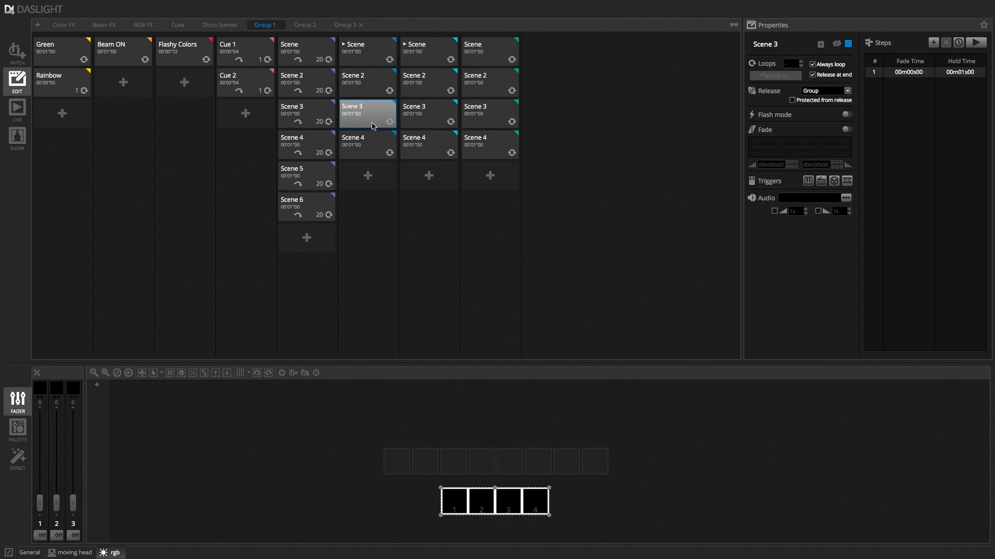
# - Set the release mode of Scene 2 through Scene 4 in Group 1 to Off together, and check each scene's setting
pyautogui.keyDown('shift'); pyautogui.click(371, 88); pyautogui.keyUp('shift')
pyautogui.click(833, 91)
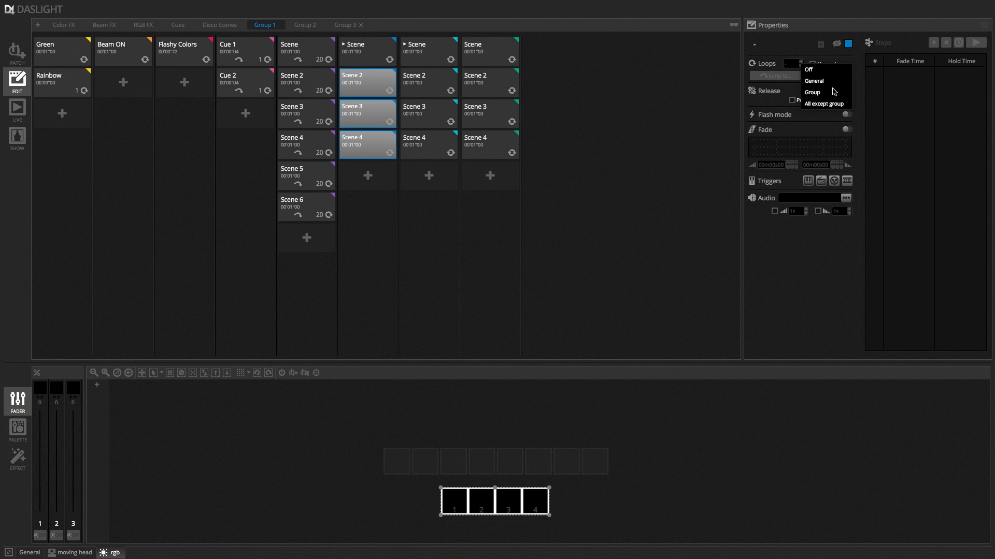
pyautogui.click(813, 71)
pyautogui.click(366, 82)
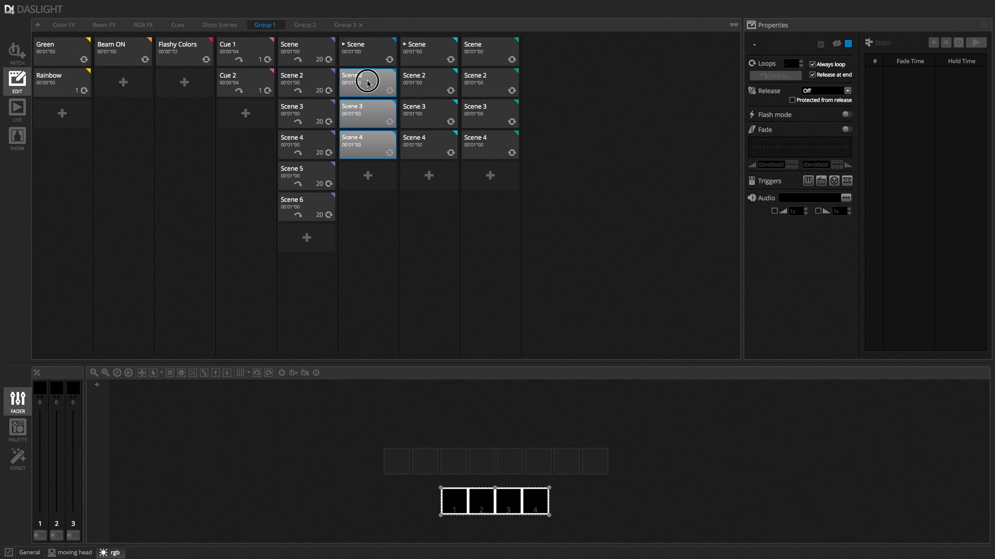
pyautogui.click(371, 109)
pyautogui.click(377, 138)
pyautogui.keyDown('shift'); pyautogui.click(372, 57); pyautogui.keyUp('shift')
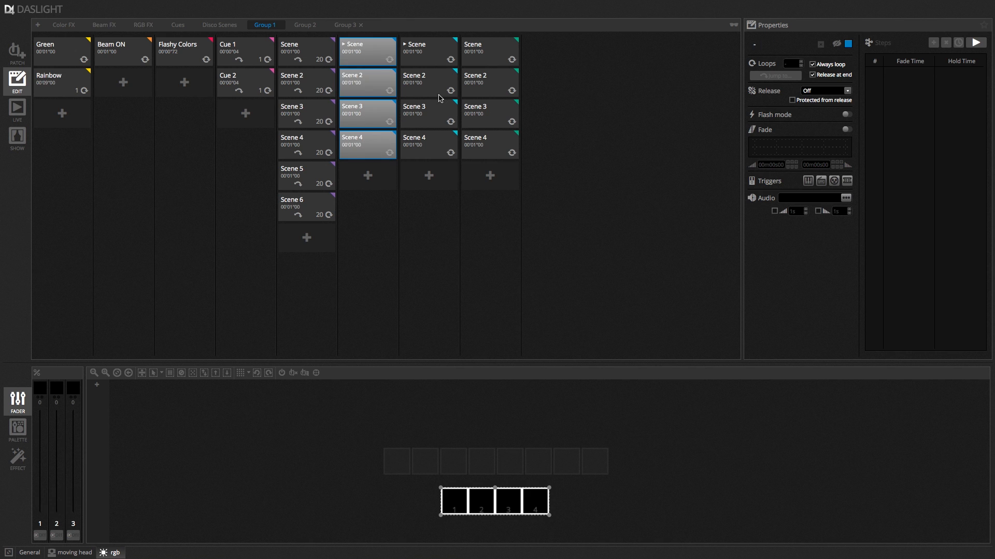
# - In live mode, trigger Scene 2 through Scene 4 of Group 1 in turn alongside its running first scene, then stop the running scenes
pyautogui.click(358, 55)
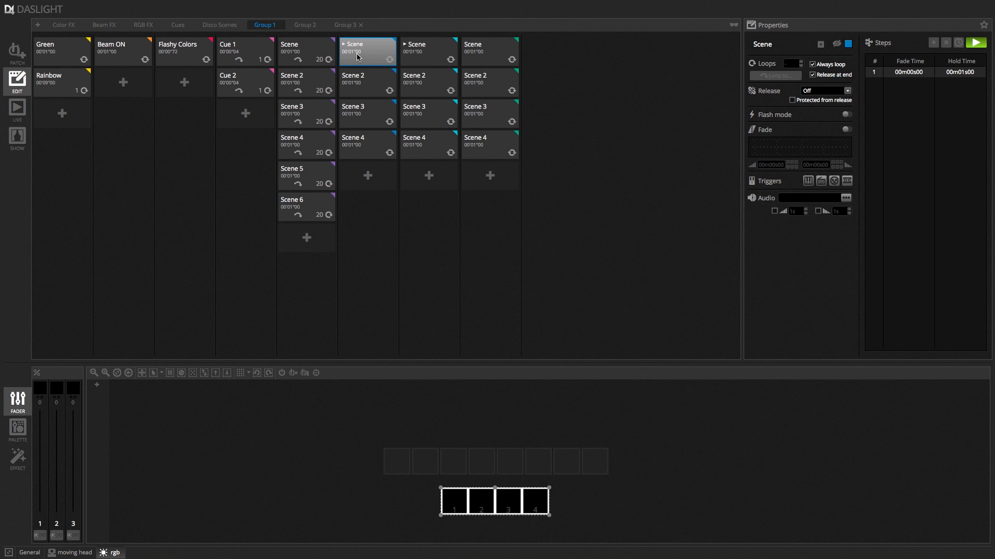
pyautogui.click(16, 112)
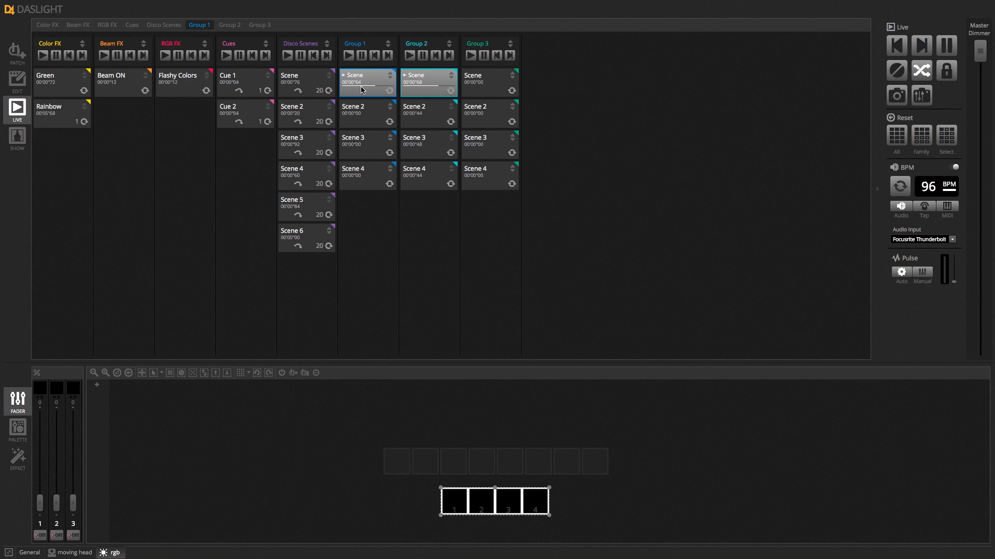
pyautogui.click(375, 120)
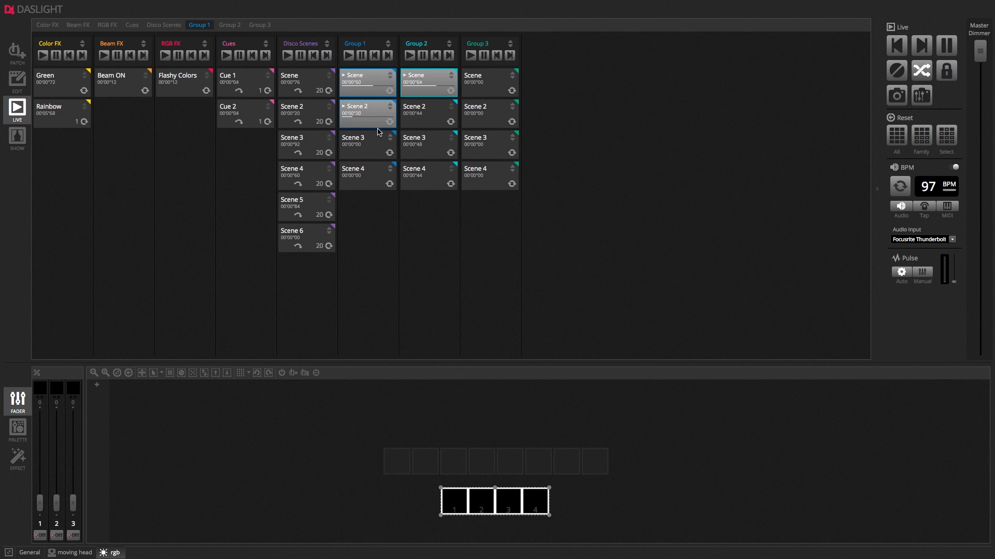
pyautogui.click(377, 151)
pyautogui.click(377, 171)
pyautogui.click(377, 171)
pyautogui.click(375, 151)
pyautogui.click(371, 111)
pyautogui.click(369, 137)
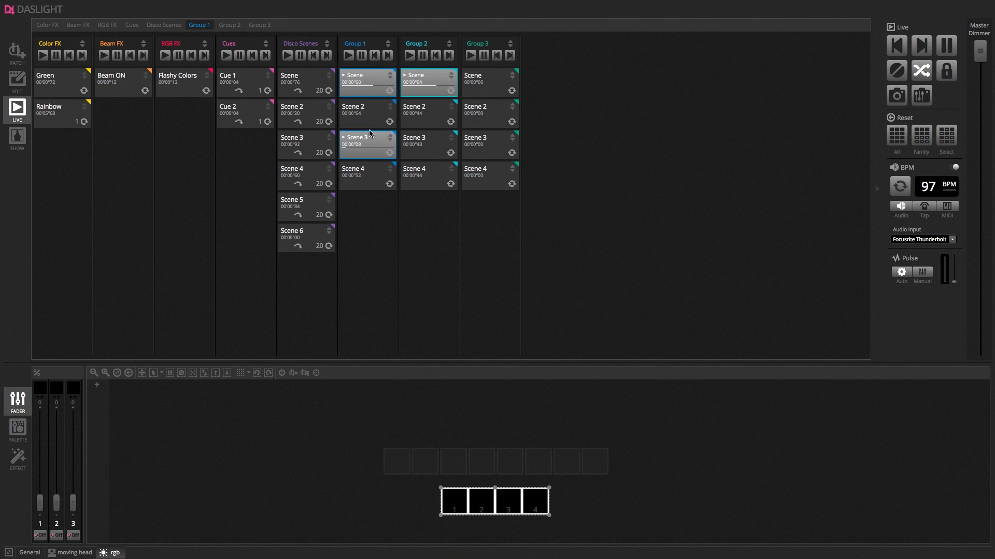
pyautogui.click(370, 112)
pyautogui.click(371, 169)
pyautogui.click(371, 168)
pyautogui.click(372, 146)
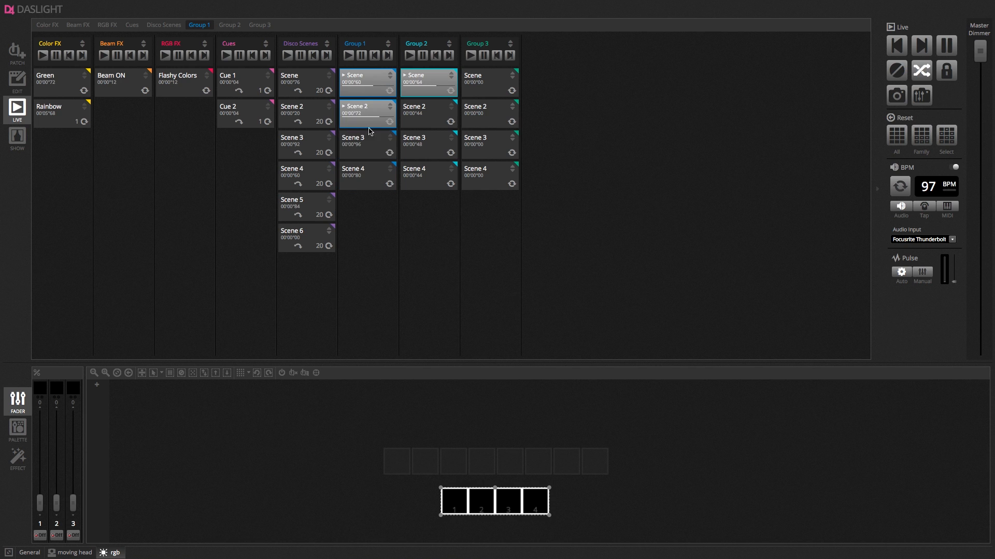
pyautogui.click(366, 105)
pyautogui.click(351, 89)
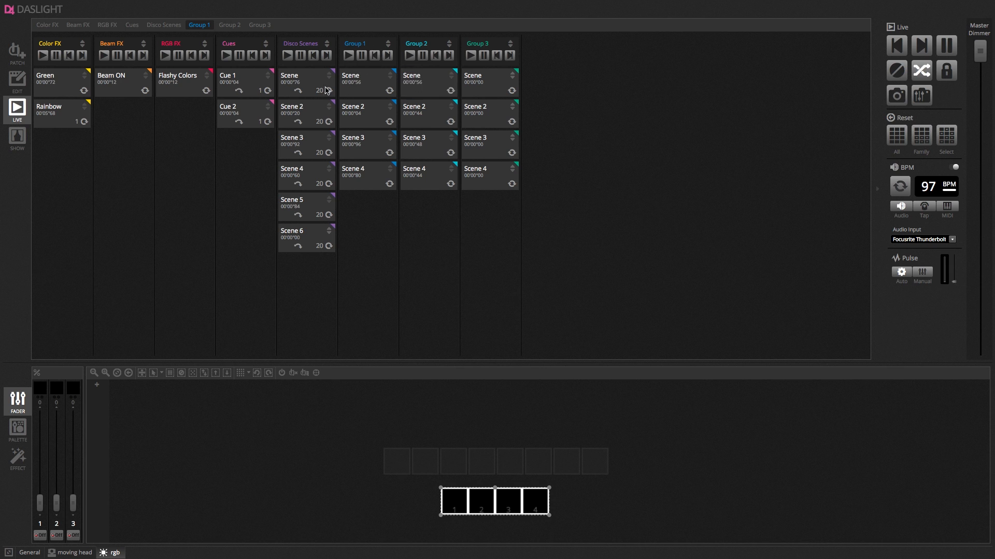
# - Return to edit mode and rename Group 3 as Heads
pyautogui.click(21, 88)
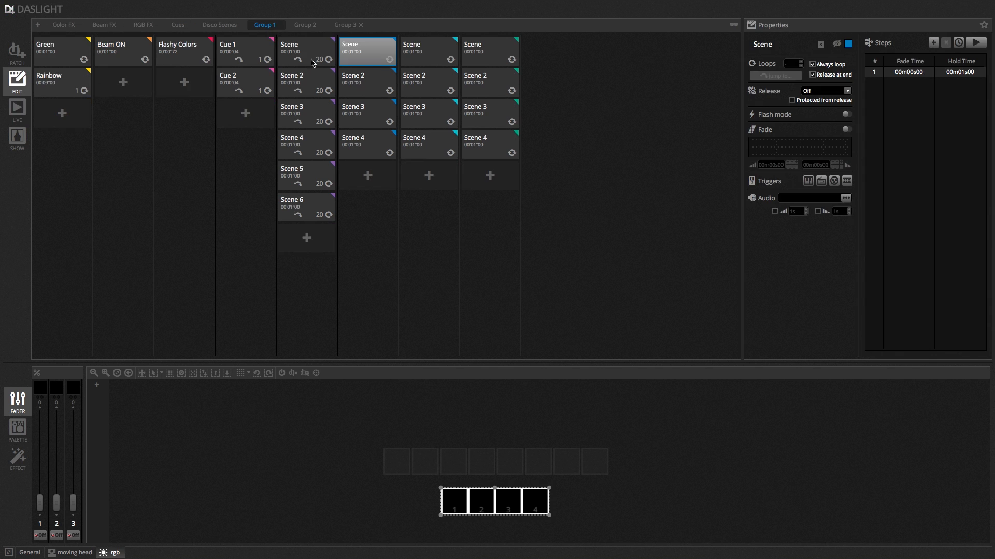
pyautogui.click(349, 26)
pyautogui.doubleClick(348, 26)
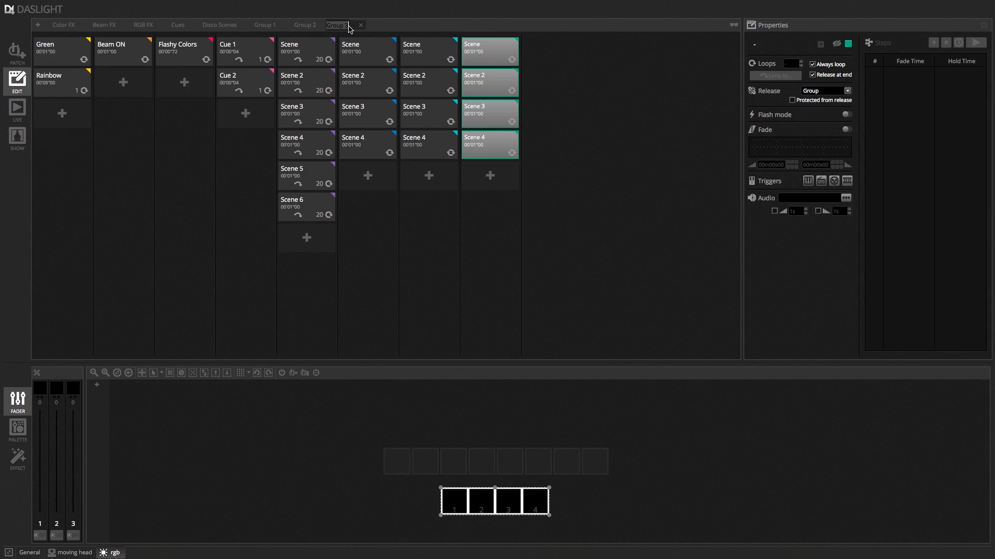
pyautogui.write('Sc')
pyautogui.press('BackSpace')
pyautogui.press('BackSpace')
pyautogui.press('BackSpace')
pyautogui.write('Heads')
pyautogui.press('Return')
# - Rename the first scene in the Heads group as Beam On and open the beams of all the moving heads in it
pyautogui.click(492, 44)
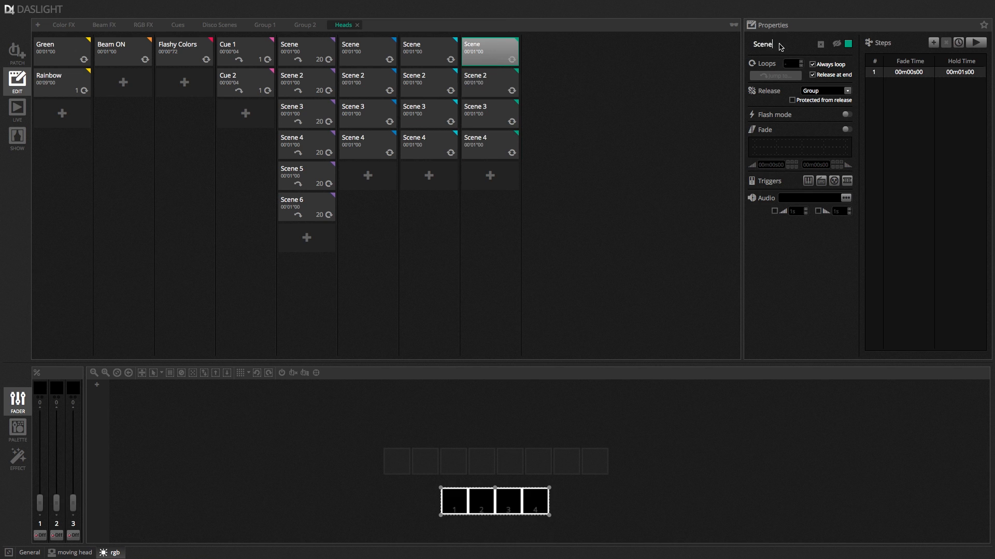
pyautogui.write('Beam On')
pyautogui.press('Return')
pyautogui.click(71, 553)
pyautogui.click(552, 373)
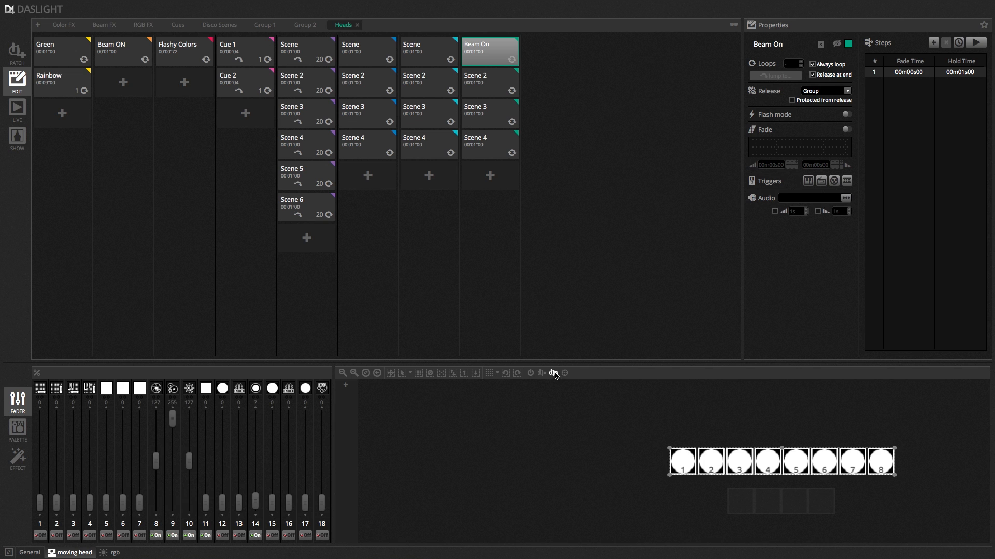
# - Rename Scene 2 in the Heads group as Color Red and Scene 3 as Gobo
pyautogui.click(487, 91)
pyautogui.doubleClick(777, 44)
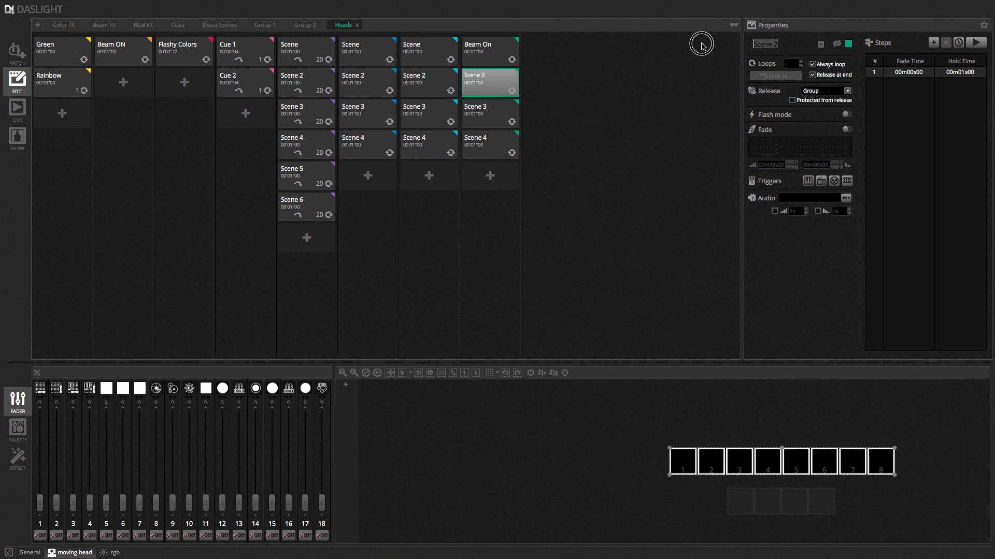
pyautogui.write('Color Red')
pyautogui.click(474, 112)
pyautogui.moveTo(774, 44); pyautogui.dragTo(702, 42)
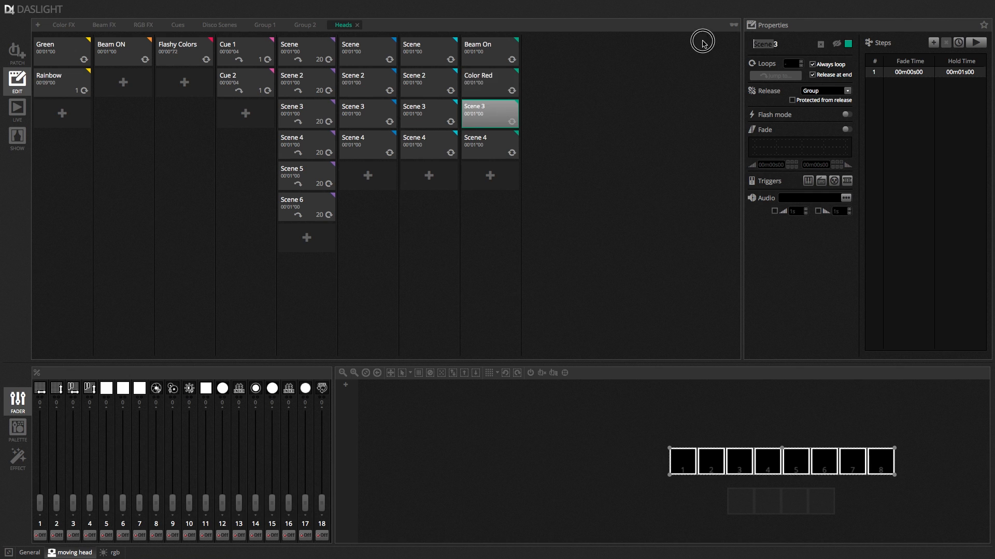
pyautogui.press('BackSpace')
pyautogui.write('Gobo')
# - Make the moving heads red in the Color Red scene by setting channels 6 and 7 to 255 and channel 5 to 0
pyautogui.click(499, 54)
pyautogui.click(498, 83)
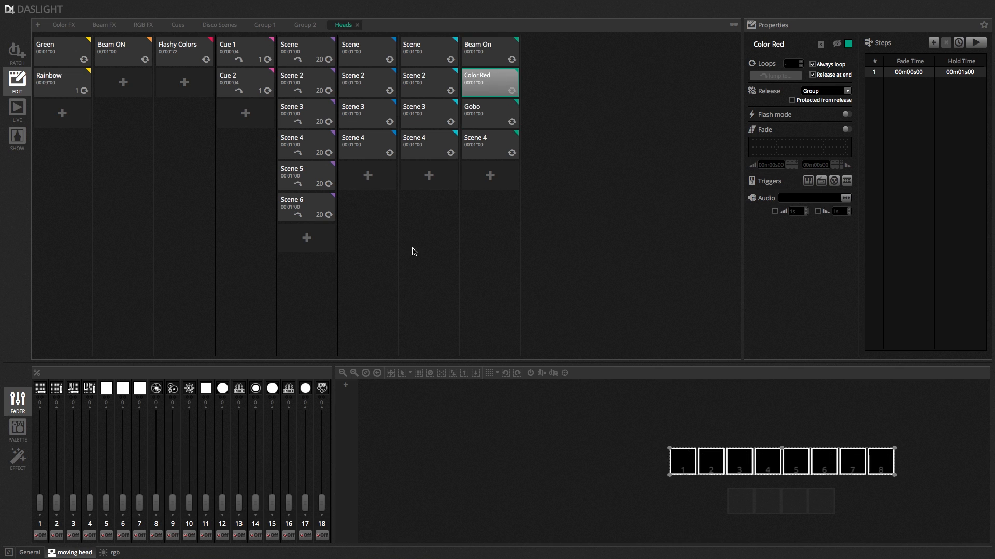
pyautogui.moveTo(106, 502); pyautogui.dragTo(118, 360)
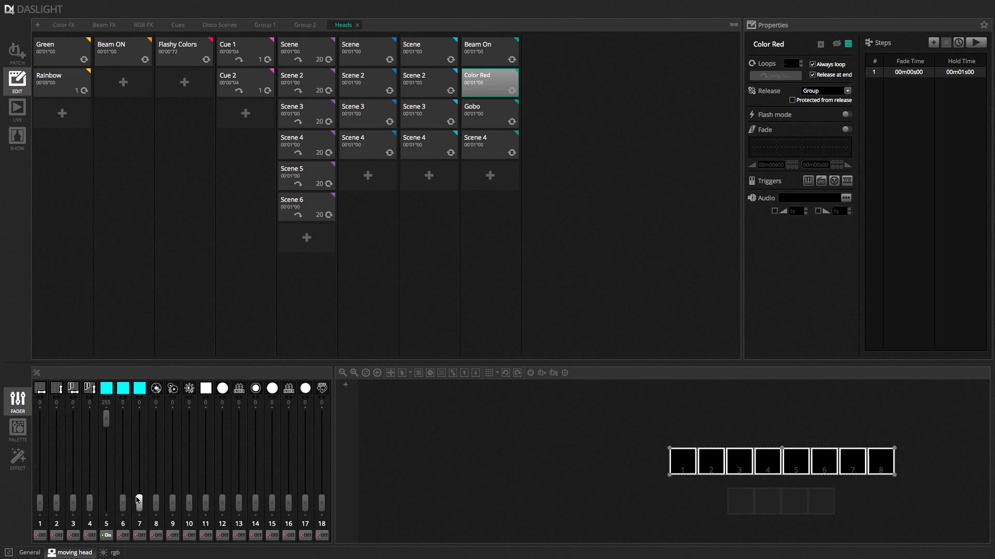
pyautogui.moveTo(123, 502); pyautogui.dragTo(133, 367)
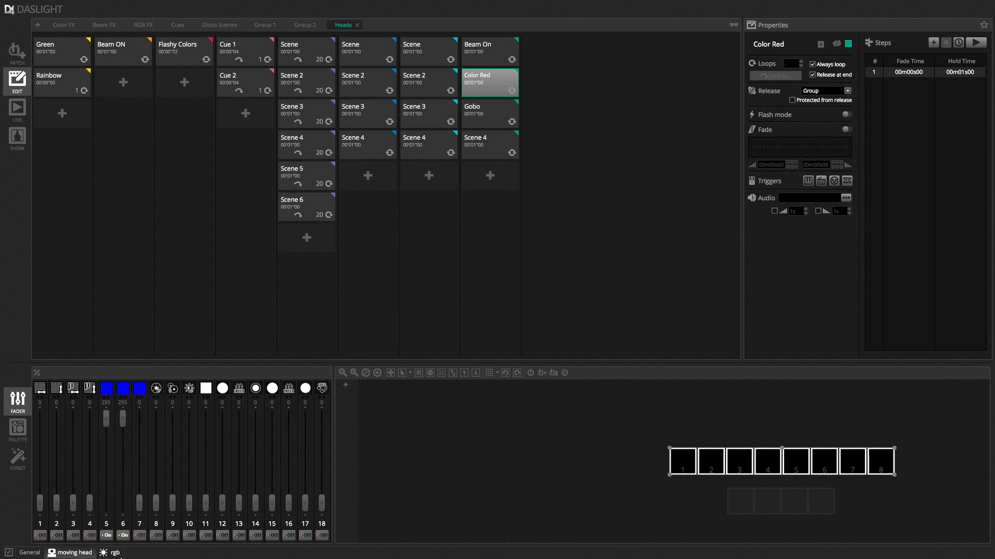
pyautogui.moveTo(140, 507); pyautogui.dragTo(123, 557)
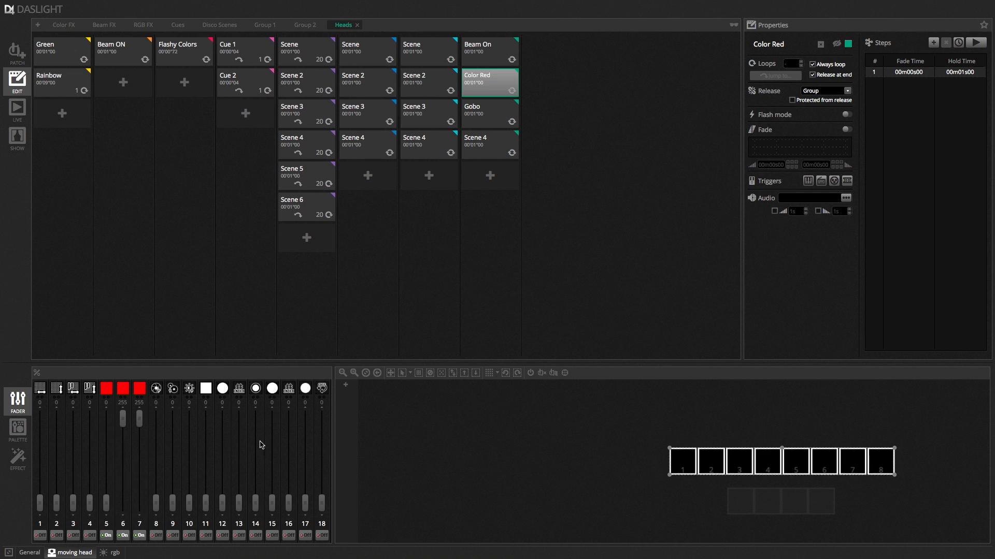
# - In the Gobo scene, set the moving heads' channel 12 gobo to FanHat
pyautogui.click(482, 108)
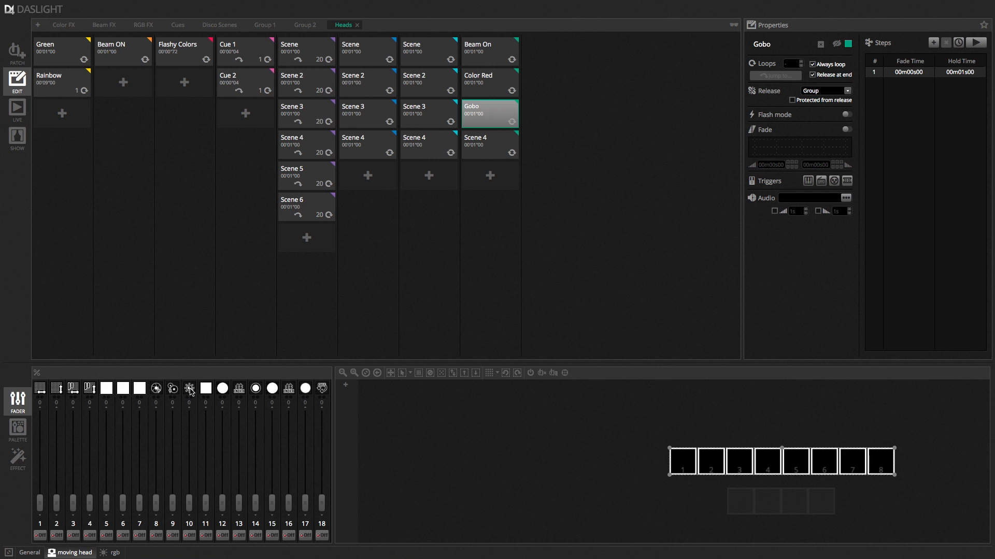
pyautogui.click(272, 390)
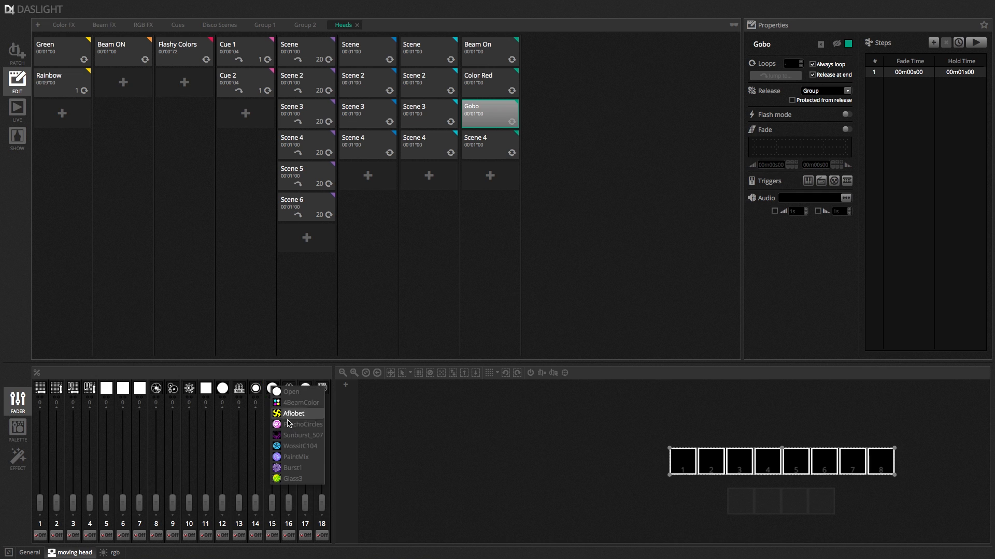
pyautogui.click(222, 389)
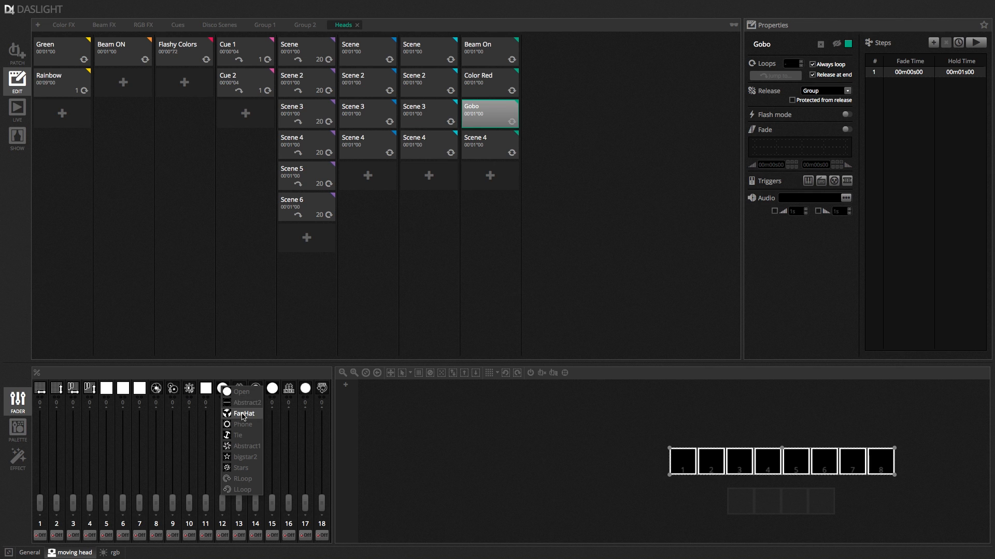
pyautogui.click(243, 414)
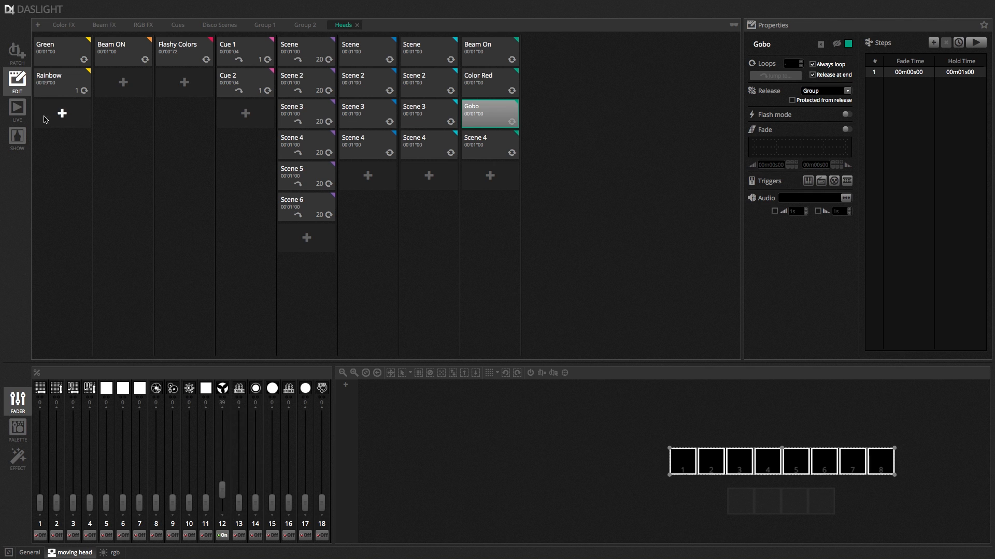
# - In live mode, trigger Beam On, Color Red and Gobo in turn to check how the Heads scenes release each other
pyautogui.click(20, 114)
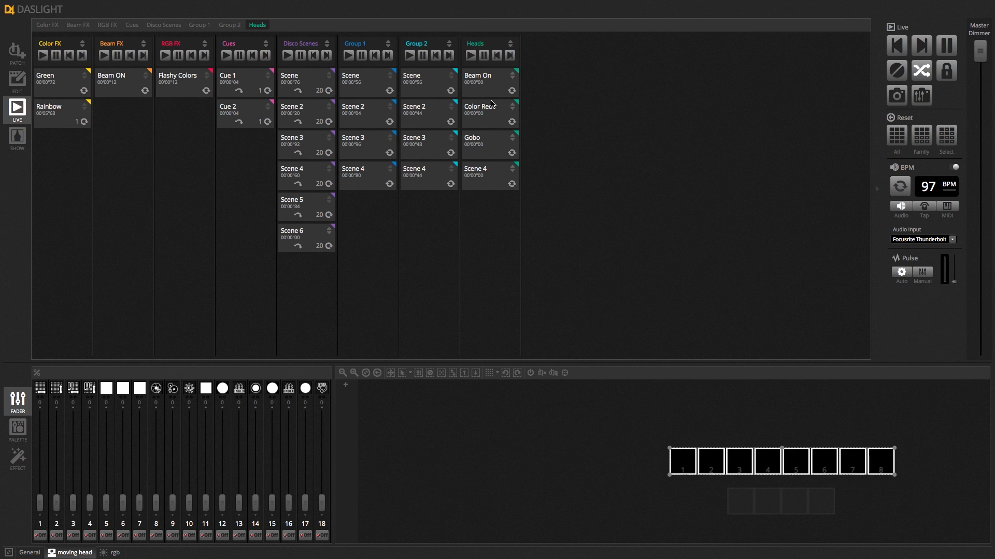
pyautogui.click(487, 83)
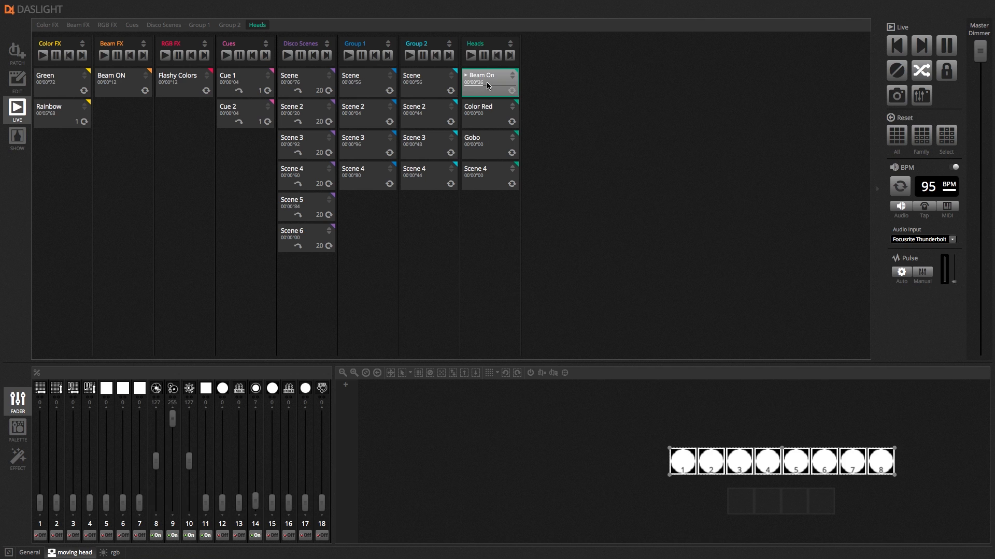
pyautogui.click(497, 118)
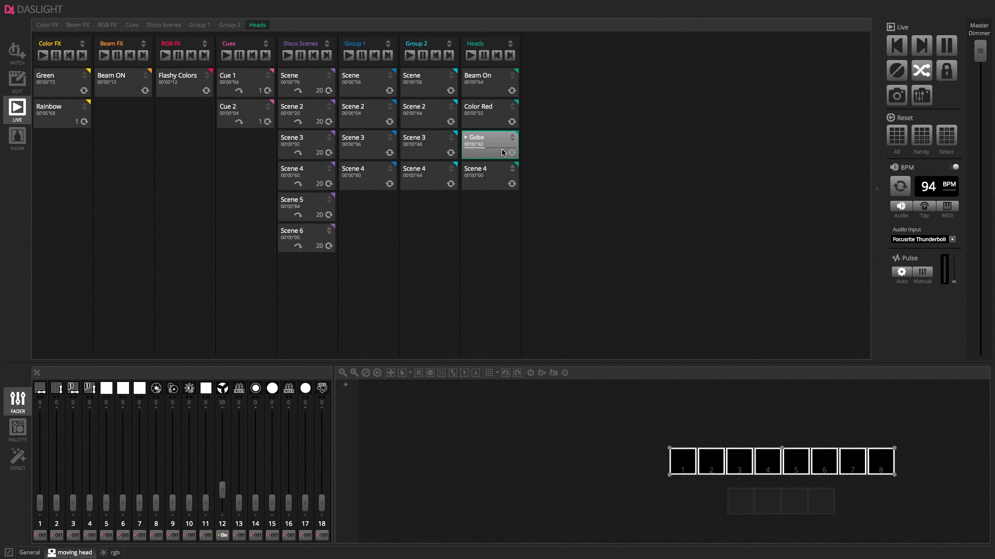
pyautogui.click(495, 110)
pyautogui.click(490, 79)
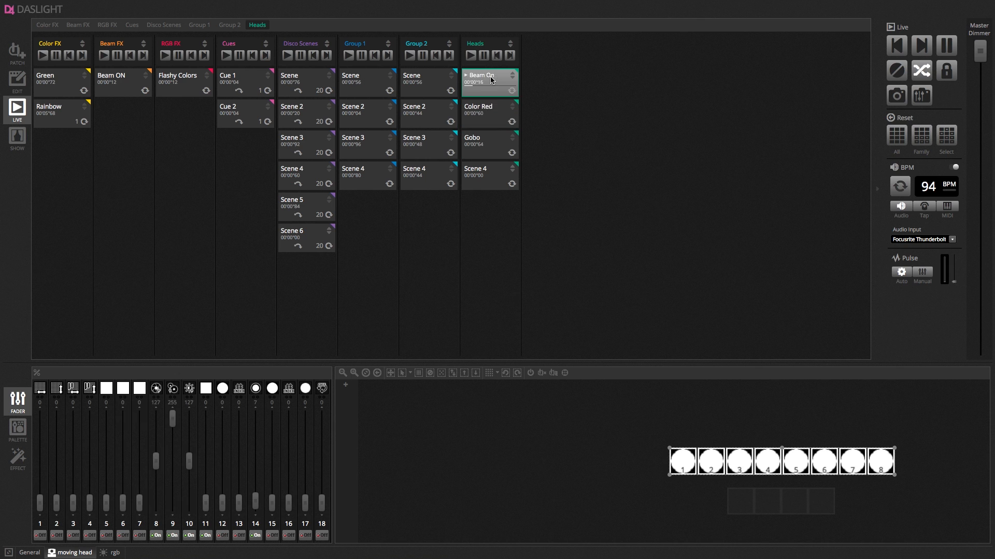
pyautogui.click(491, 118)
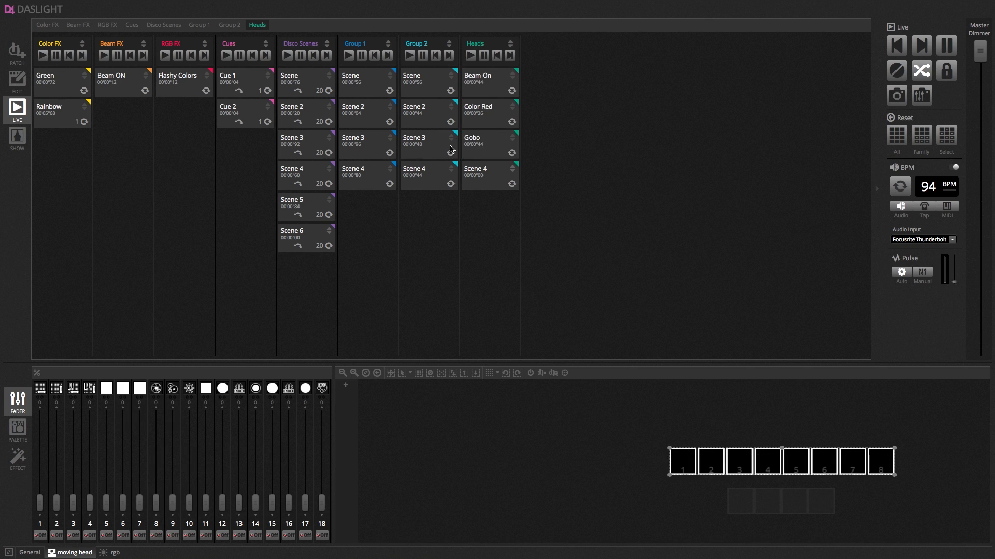
# - Back in edit mode, set the release mode of Beam On, Color Red and Gobo to Off together
pyautogui.click(24, 89)
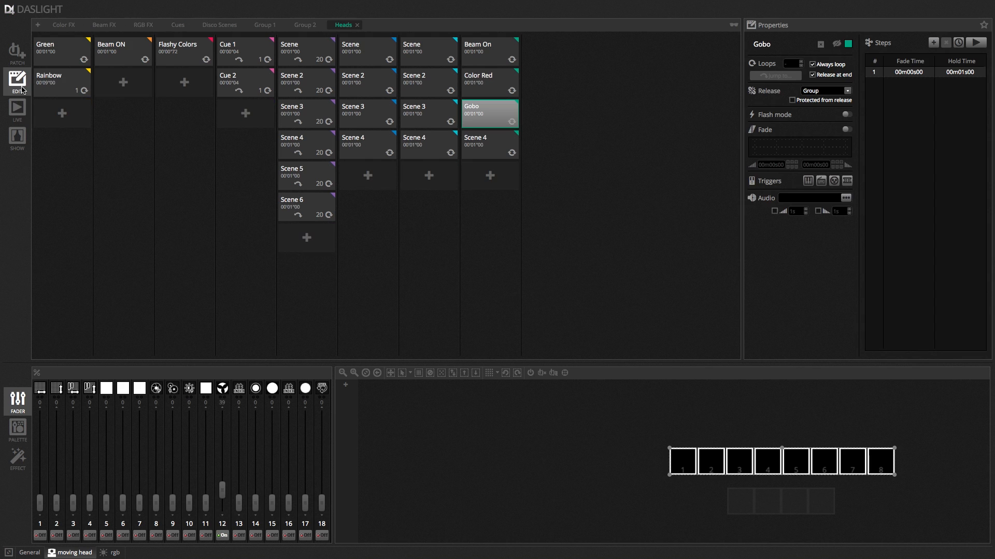
pyautogui.keyDown('shift'); pyautogui.click(495, 46); pyautogui.keyUp('shift')
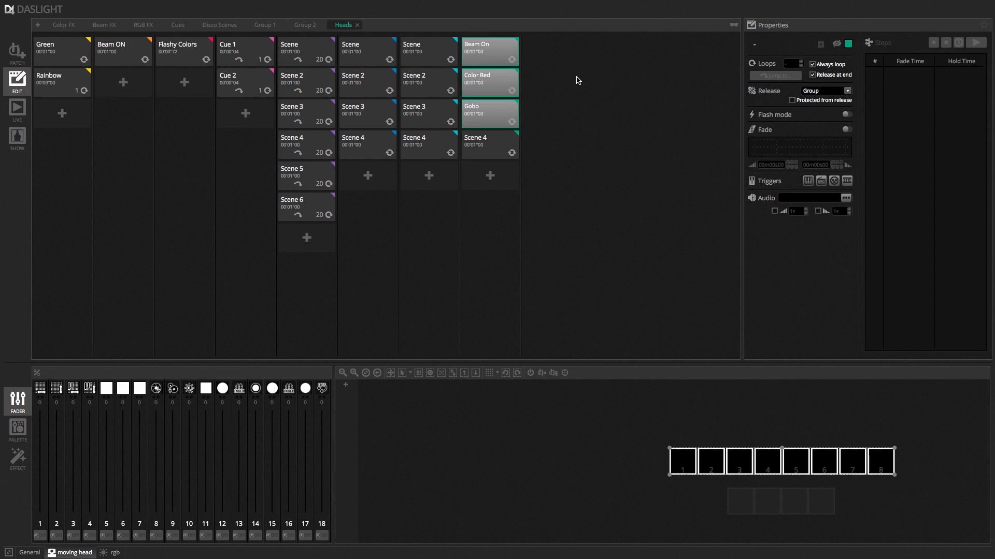
pyautogui.click(847, 93)
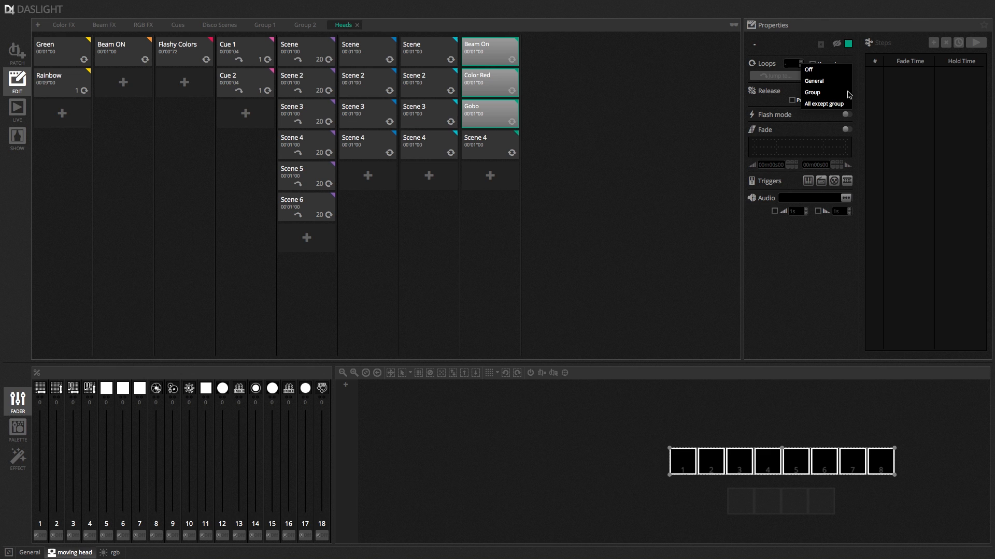
pyautogui.click(811, 70)
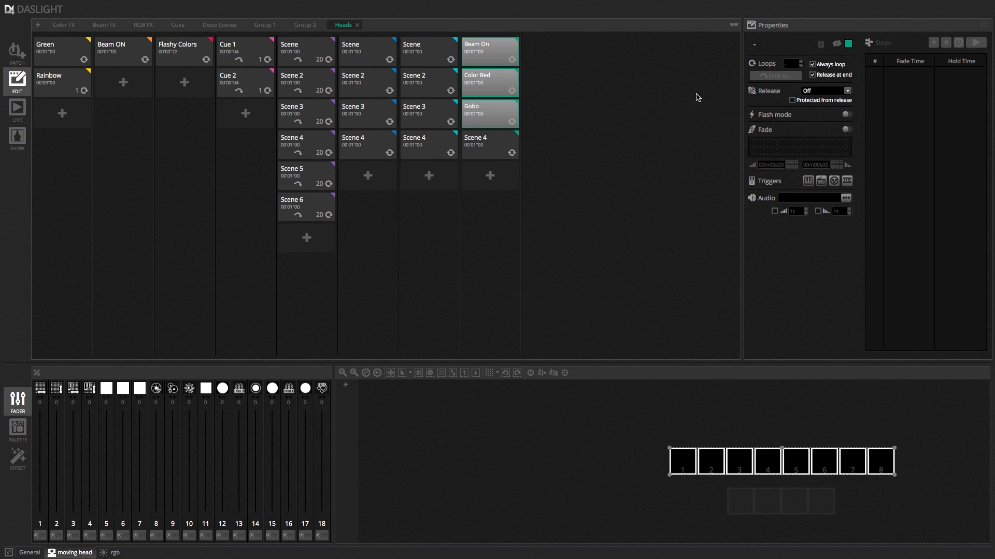
# - In live mode, layer Beam On, Color Red and Gobo to check the combined moving-head output, then stop all three
pyautogui.click(17, 109)
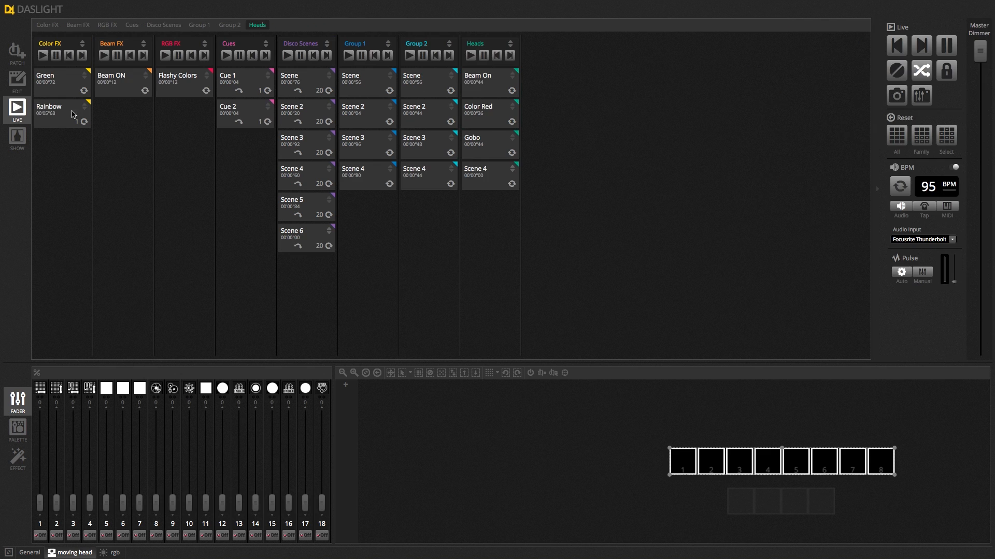
pyautogui.click(500, 86)
pyautogui.click(495, 108)
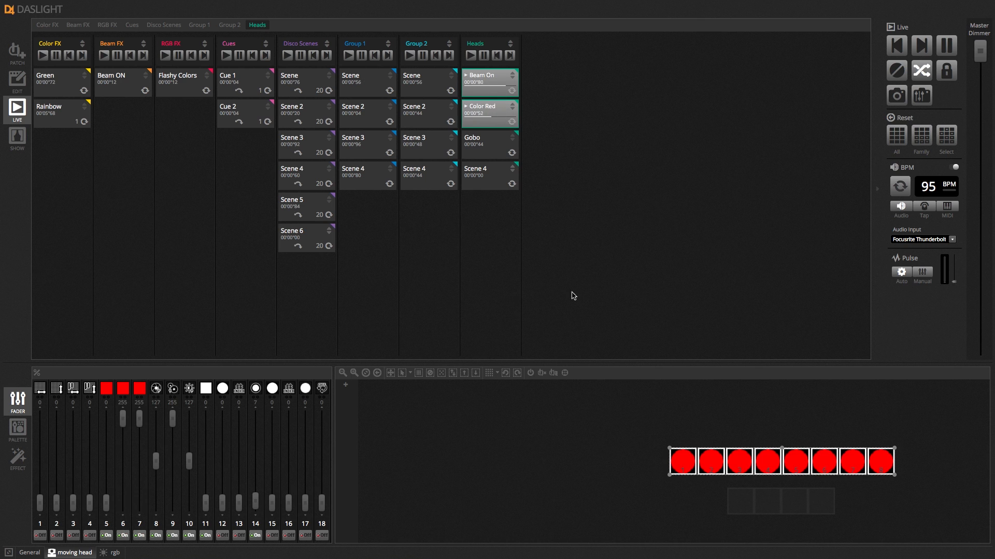
pyautogui.click(487, 144)
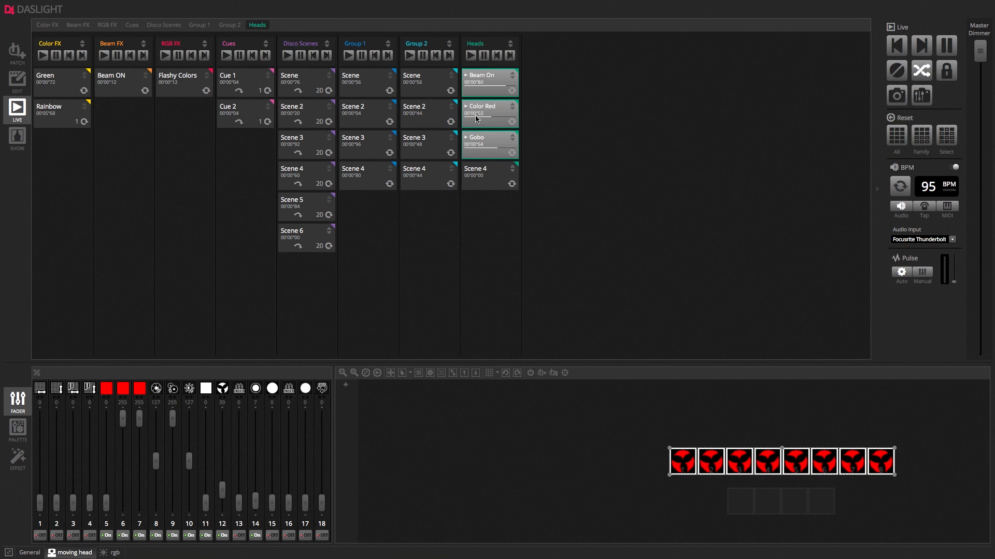
pyautogui.click(480, 142)
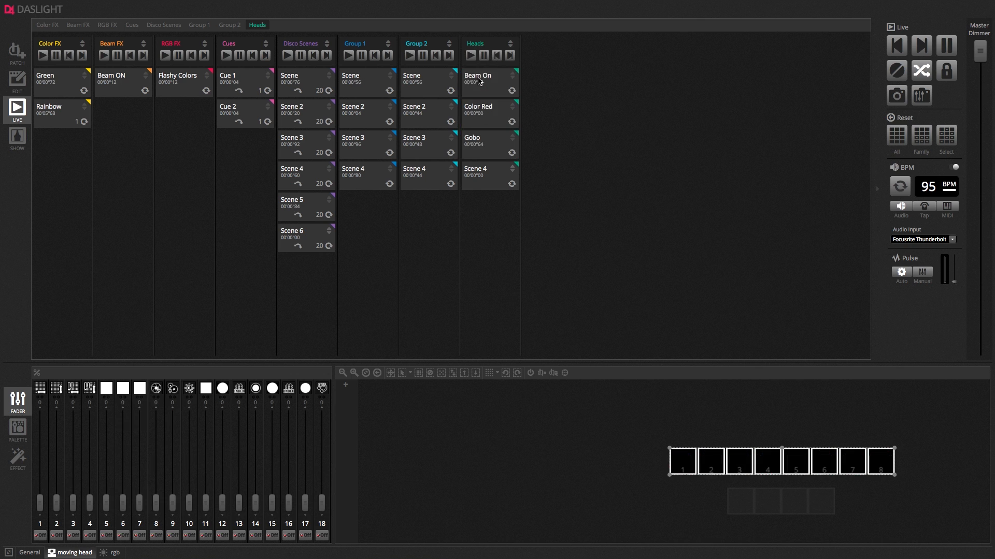
pyautogui.click(484, 142)
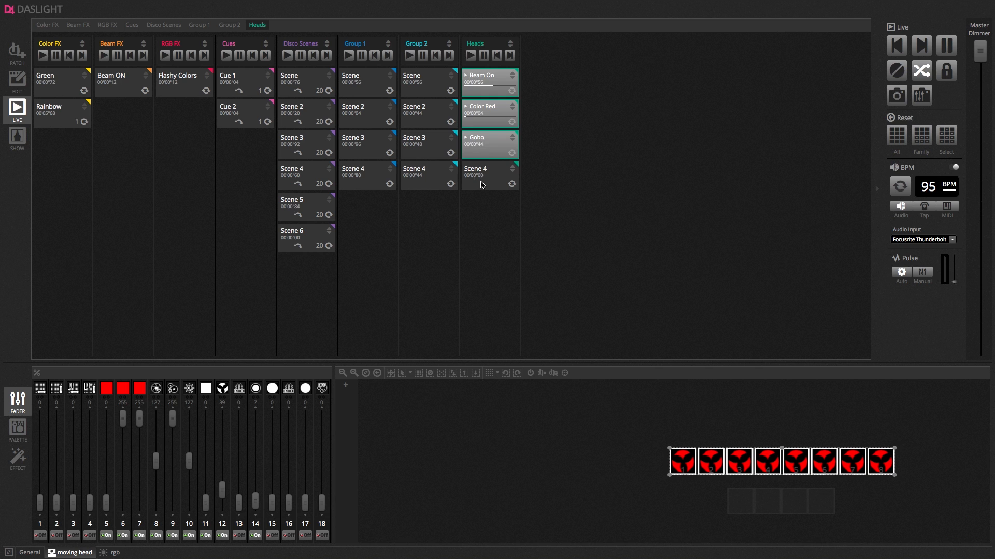
pyautogui.click(481, 134)
pyautogui.click(479, 112)
pyautogui.click(477, 79)
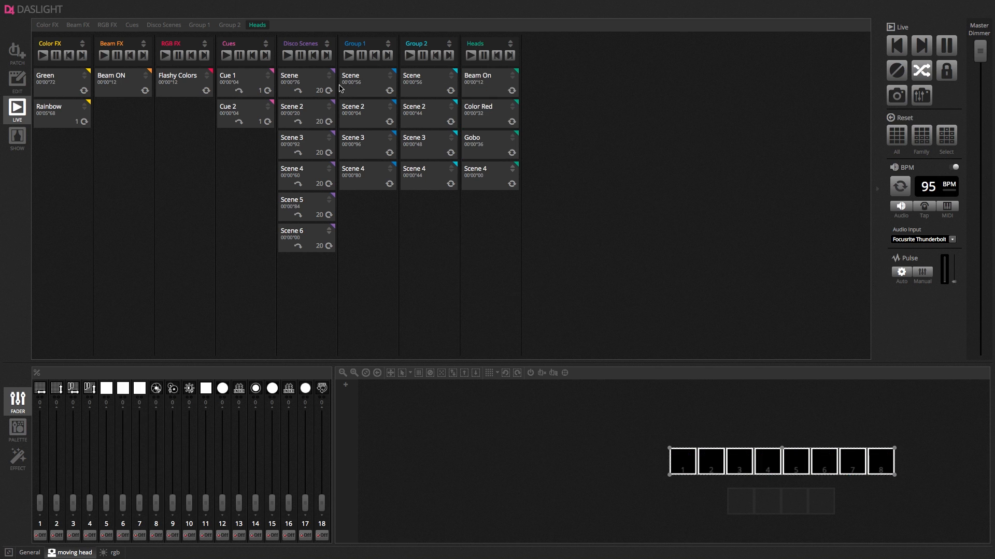
# - Back in edit mode, set the release mode of the Heads group's Beam On scene to General
pyautogui.click(17, 81)
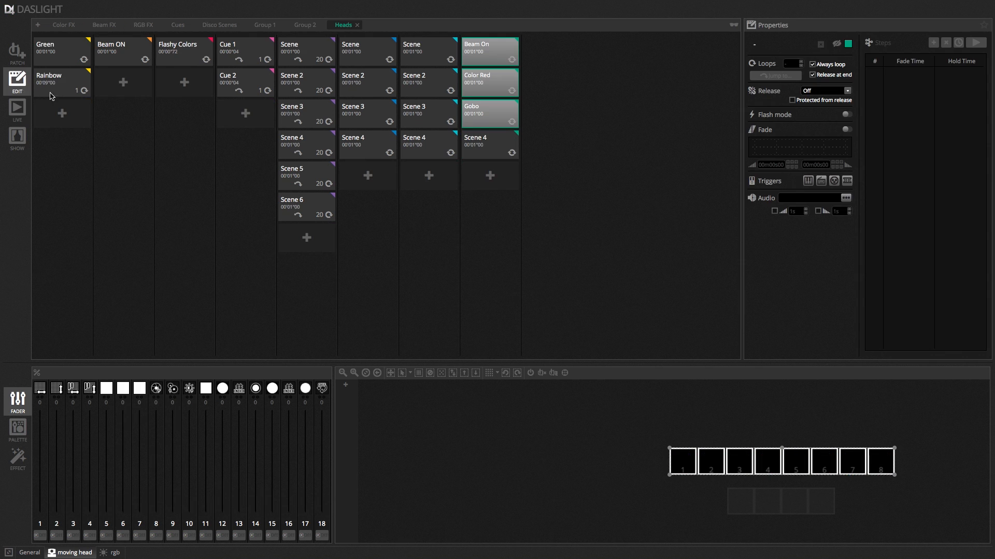
pyautogui.click(492, 53)
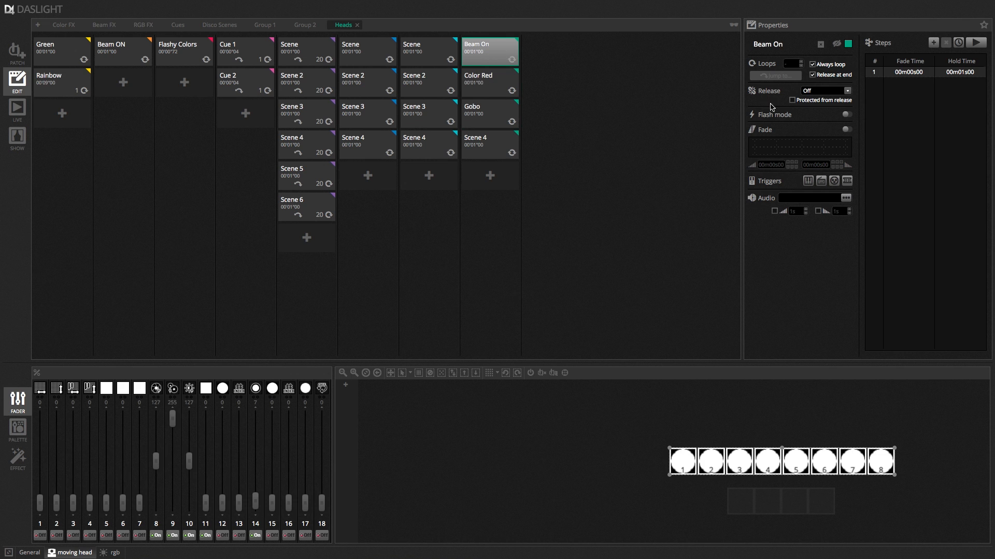
pyautogui.click(826, 91)
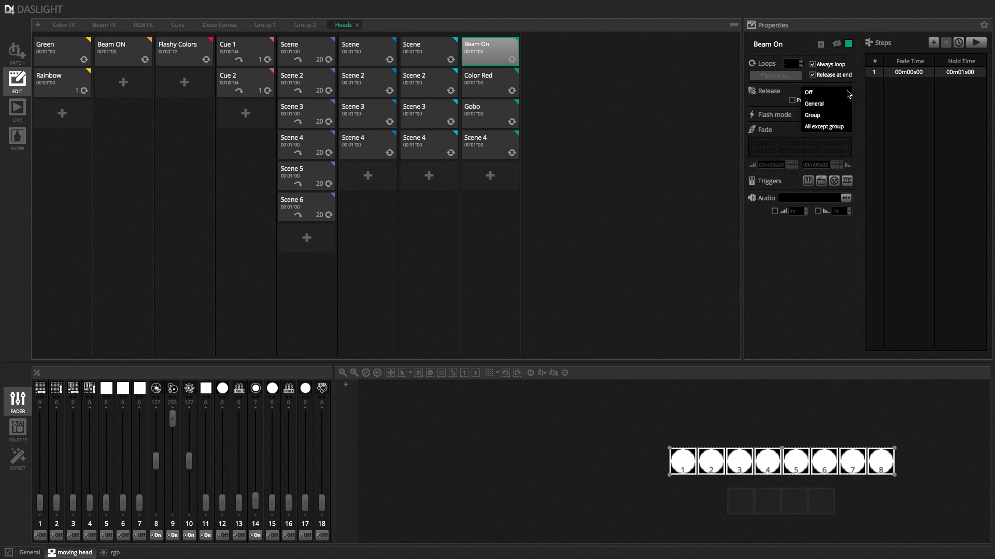
pyautogui.click(821, 104)
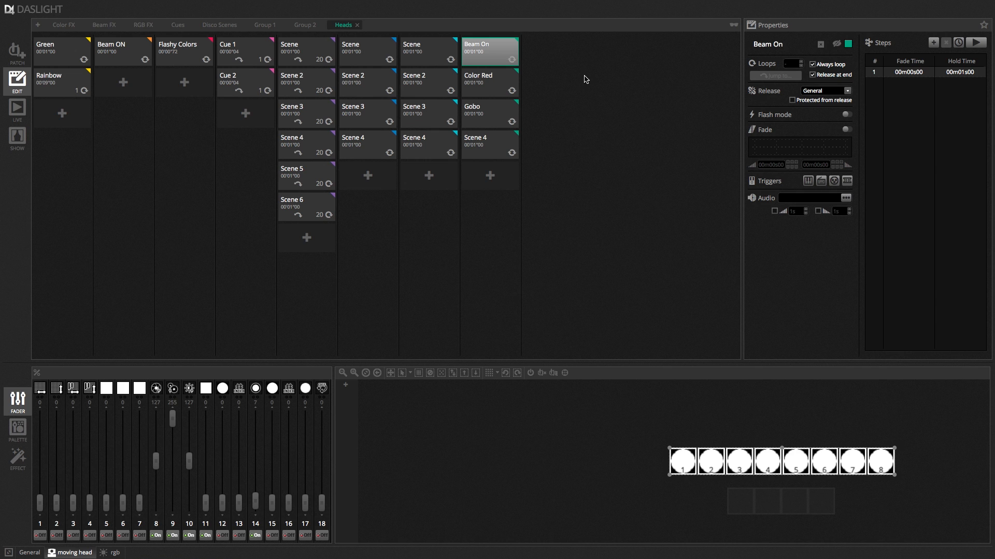
# - Create a new scene group and name it Master Scenes
pyautogui.click(38, 25)
pyautogui.doubleClick(380, 26)
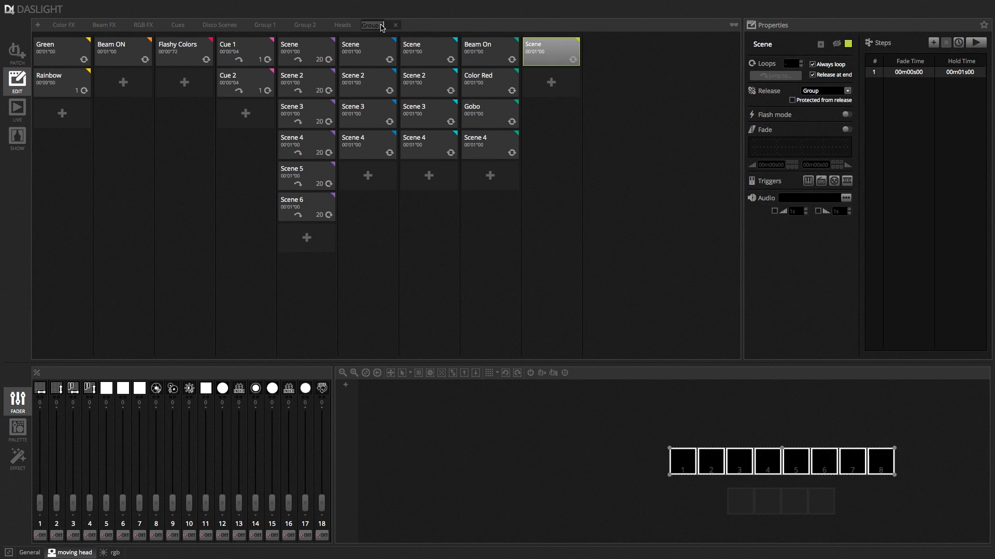
pyautogui.write('Master Scenes')
pyautogui.press('Return')
# - Rename the scene in Master Scenes to RESET ALL and set its release mode to General
pyautogui.doubleClick(777, 47)
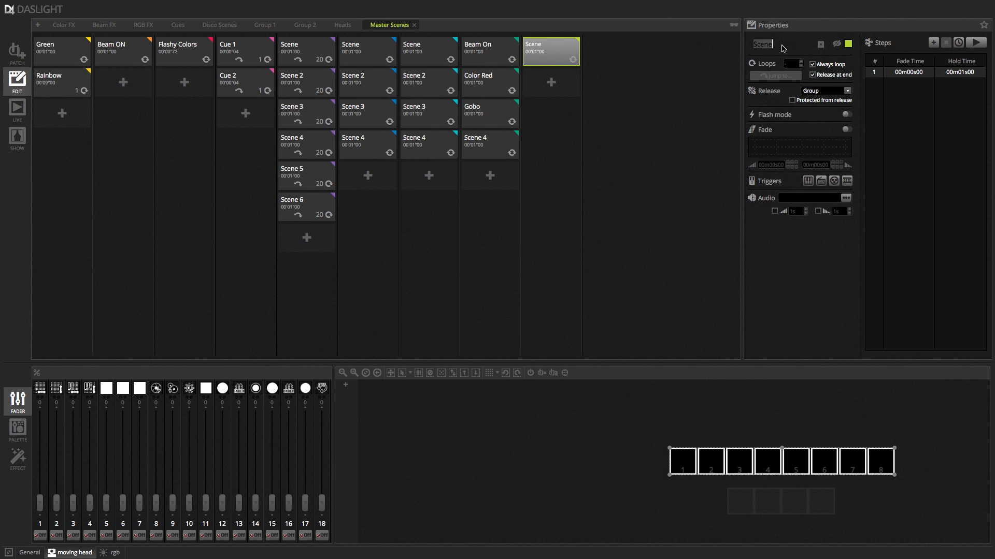
pyautogui.write('AL')
pyautogui.press('BackSpace')
pyautogui.press('BackSpace')
pyautogui.write('R')
pyautogui.press('Return')
pyautogui.click(847, 92)
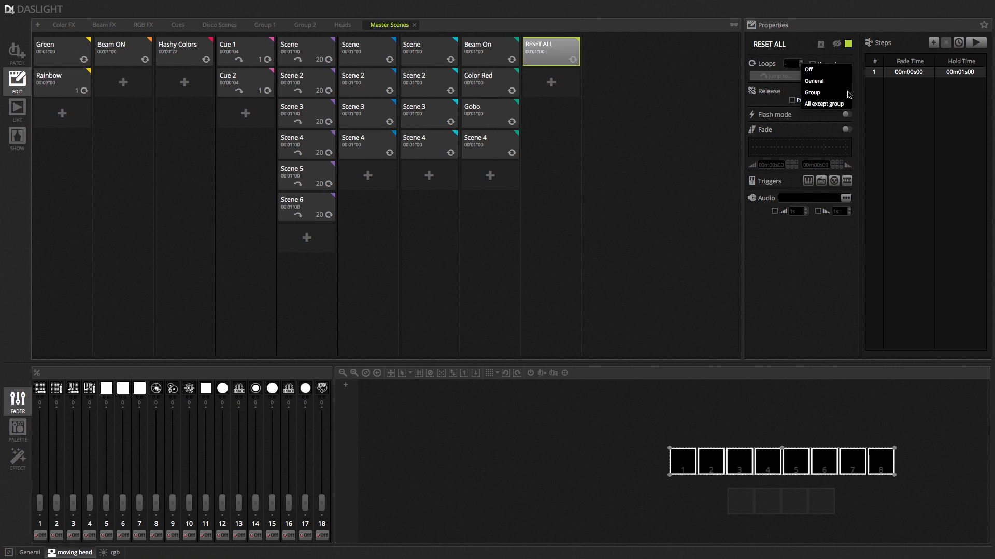
pyautogui.click(820, 83)
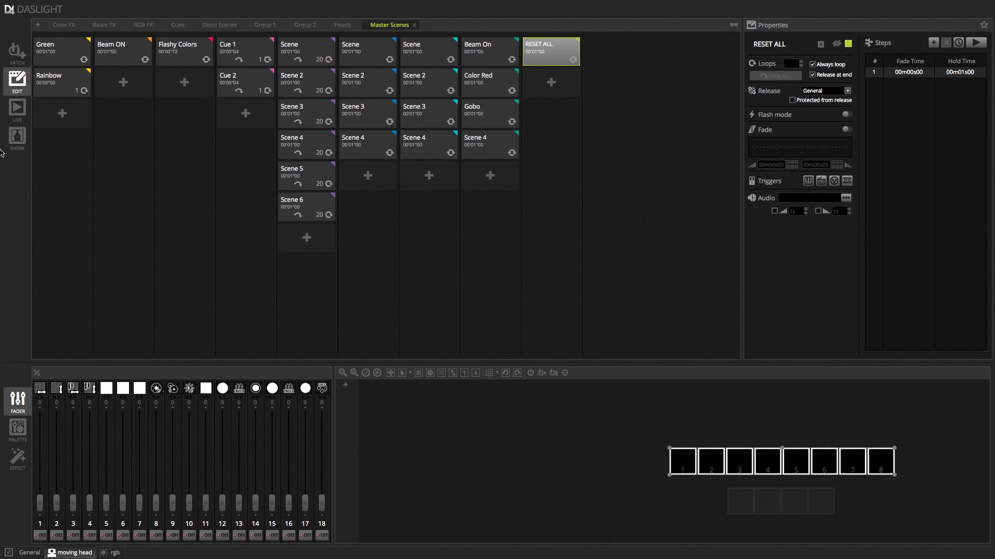
# - In live mode, start Beam On, Color Red and Flashy Colors, and trigger RESET ALL to check that it releases them
pyautogui.click(16, 109)
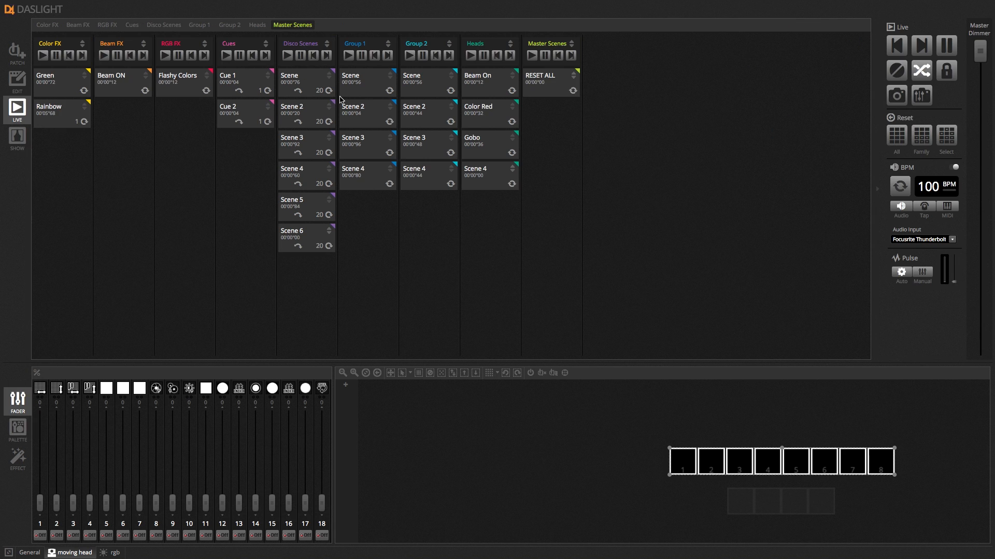
pyautogui.click(473, 83)
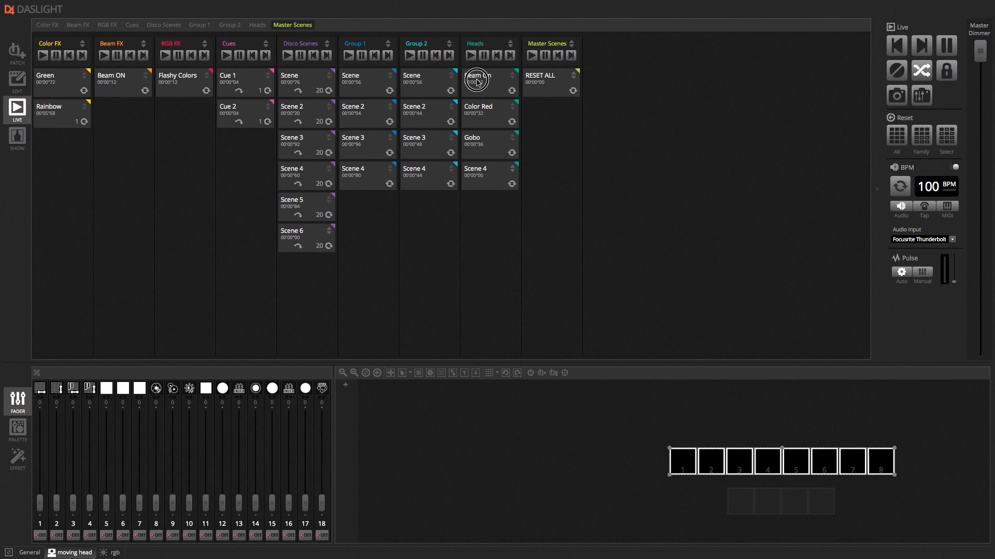
pyautogui.click(492, 125)
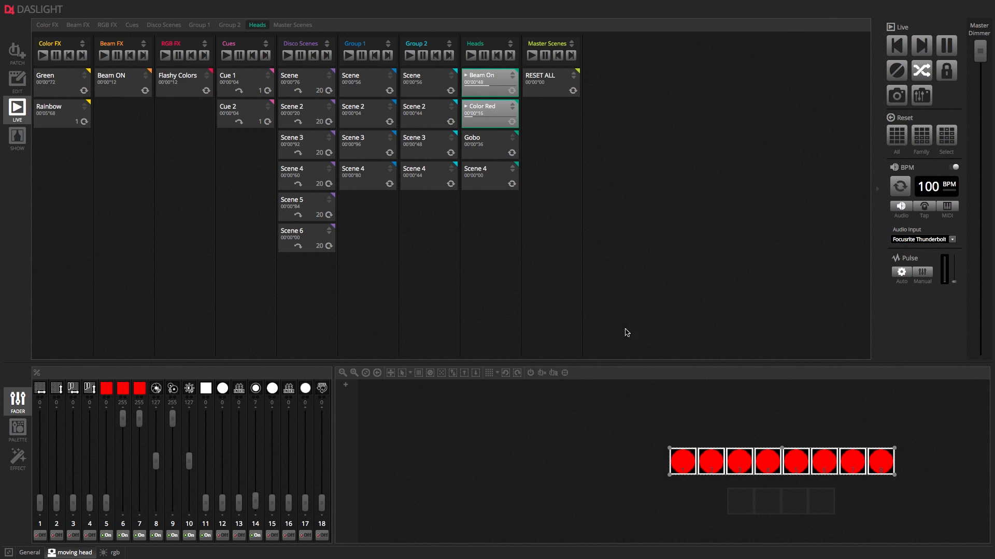
pyautogui.click(185, 94)
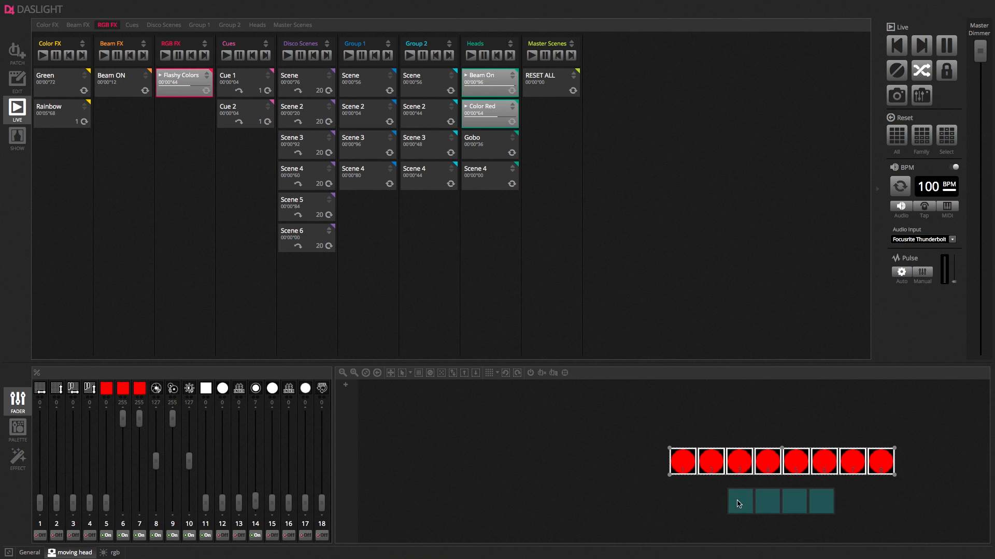
pyautogui.click(554, 86)
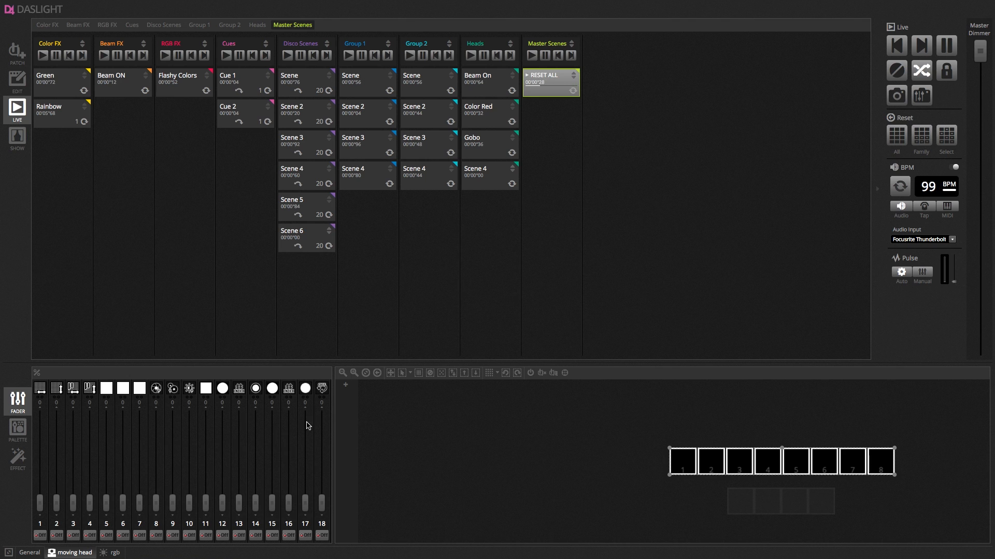
# - Back in edit mode, review the release mode options of RESET ALL and Beam On, keeping General for both
pyautogui.click(17, 80)
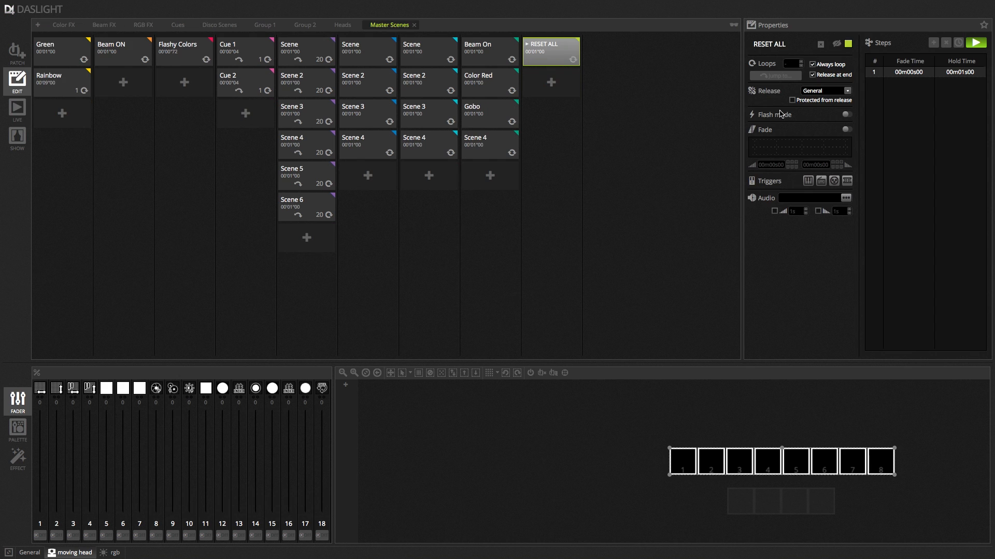
pyautogui.click(840, 91)
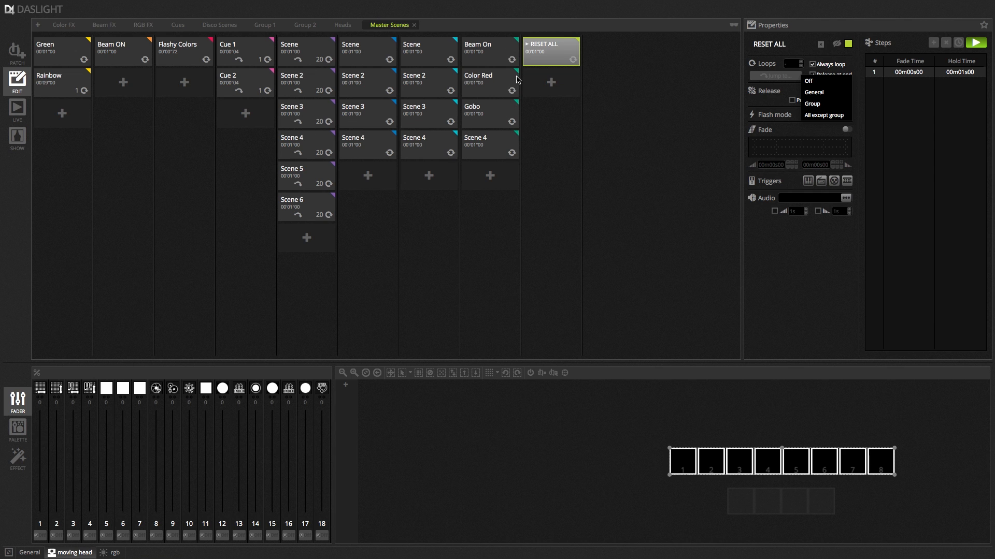
pyautogui.click(555, 61)
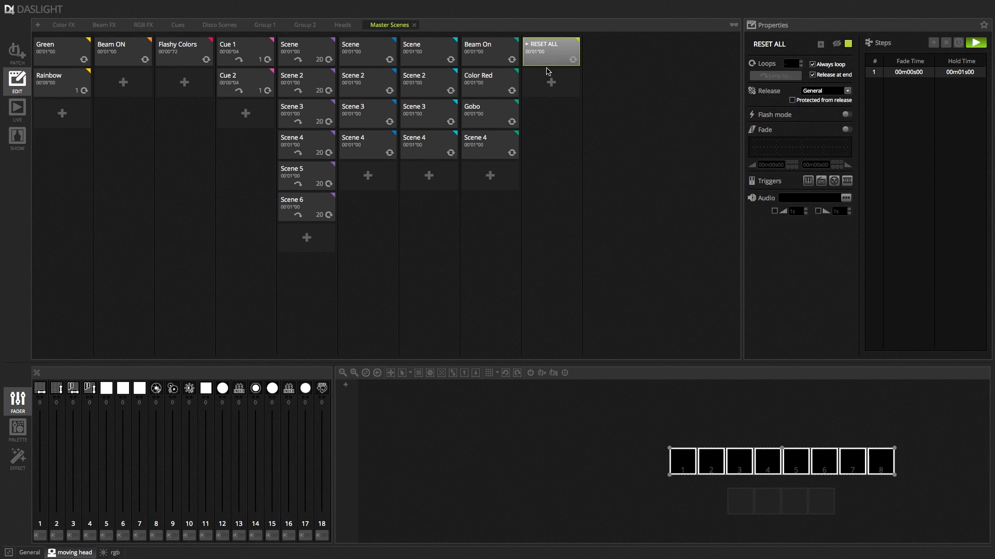
pyautogui.click(551, 63)
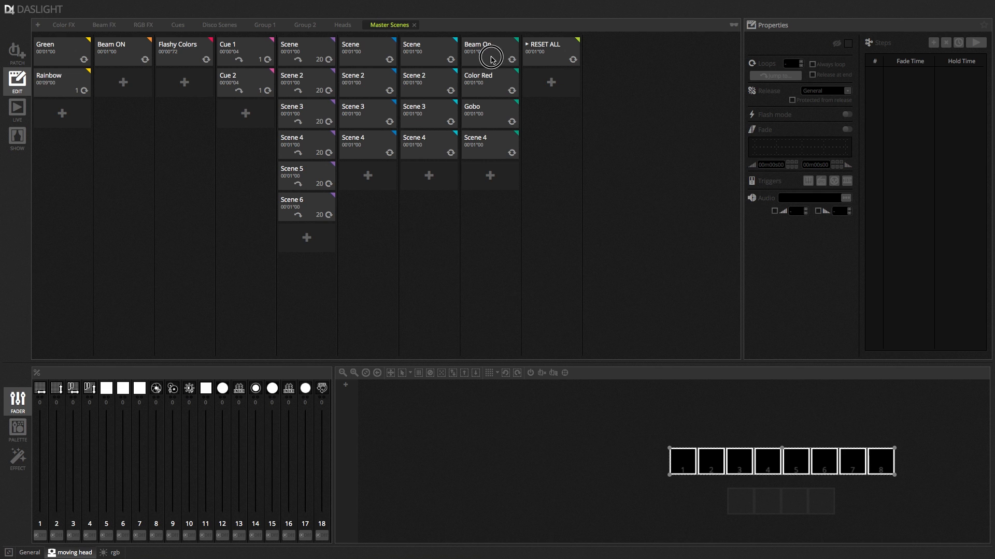
pyautogui.click(492, 60)
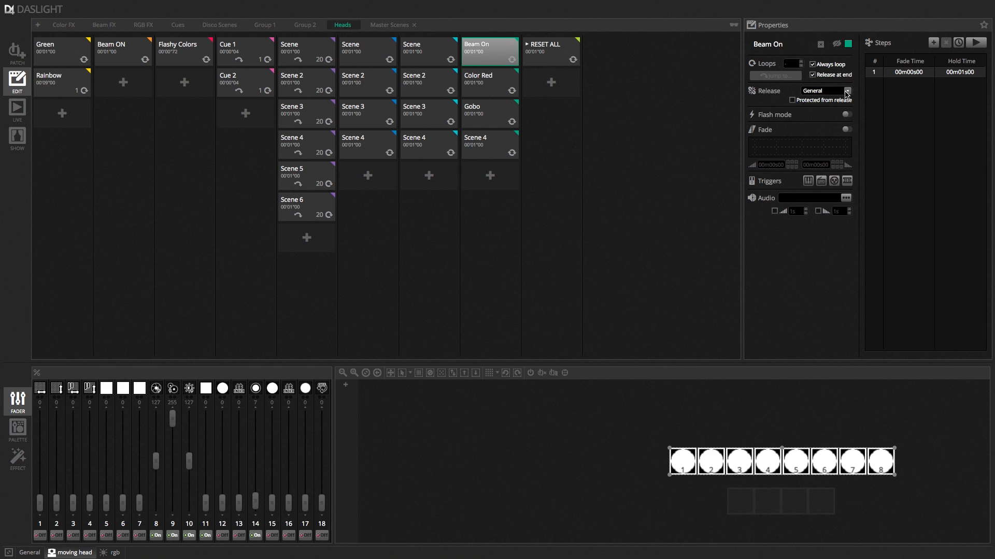
pyautogui.click(845, 93)
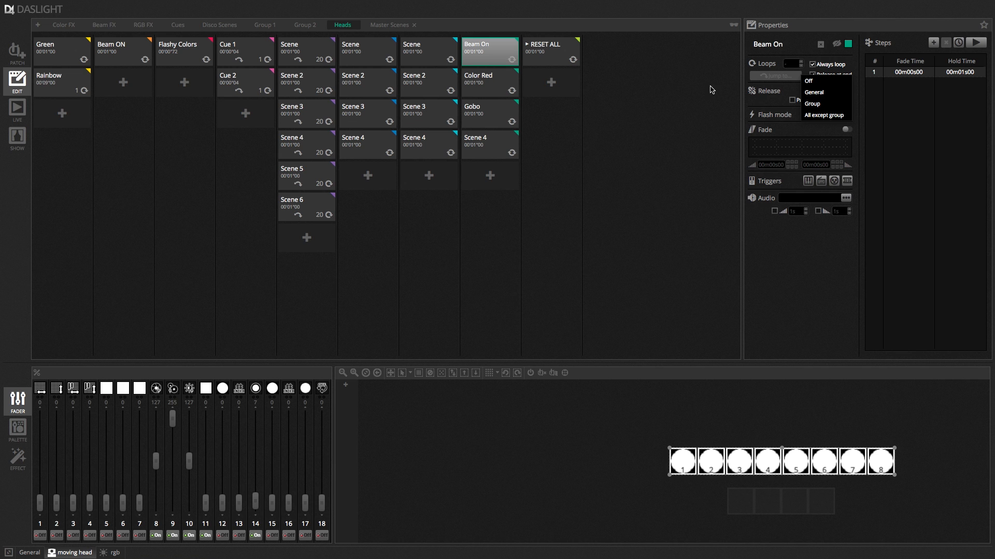
pyautogui.click(814, 93)
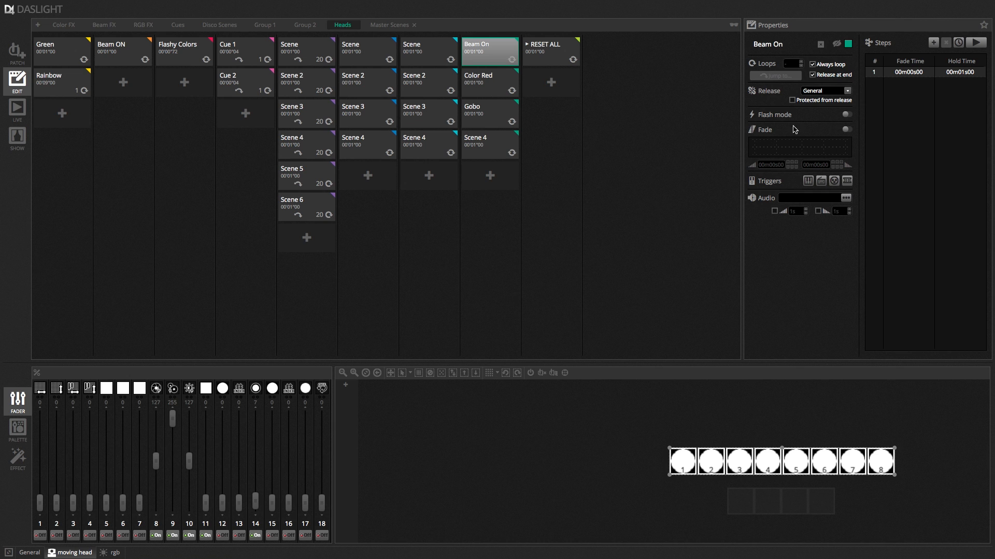
# - Add a new scene to the Heads group, set its release mode to General and save its properties as the default
pyautogui.click(490, 176)
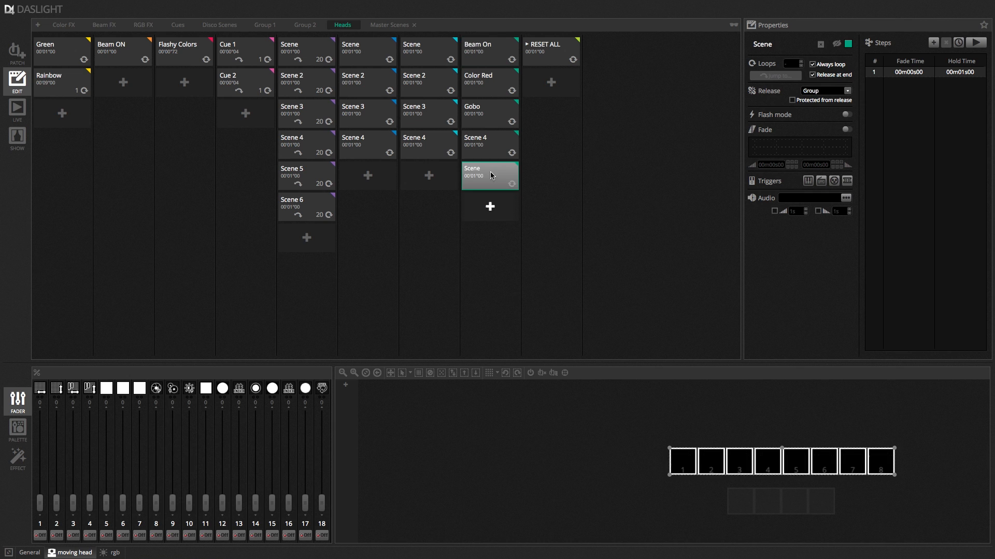
pyautogui.click(848, 91)
pyautogui.click(819, 82)
pyautogui.click(983, 25)
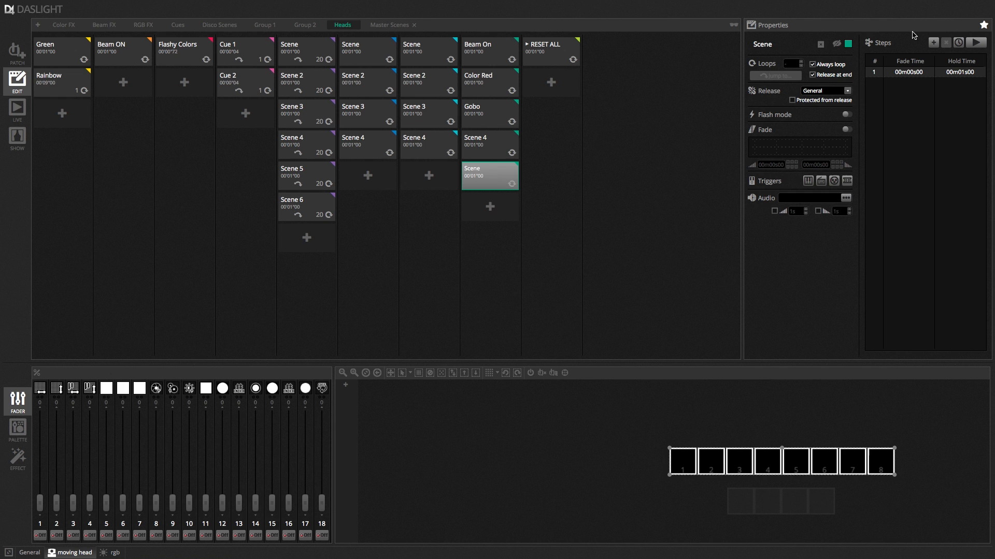
# - Add a second new scene to Heads and set its release mode to Group, making that the default again
pyautogui.click(497, 208)
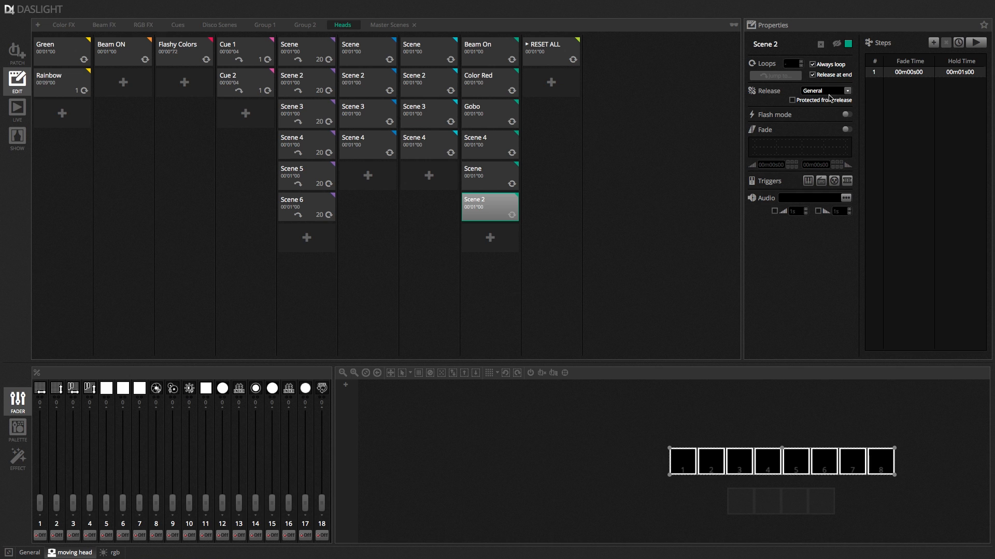
pyautogui.click(836, 92)
pyautogui.click(817, 105)
# - Add a third new scene to Heads, turn on the moving heads' beams in it and enable flash mode
pyautogui.click(491, 241)
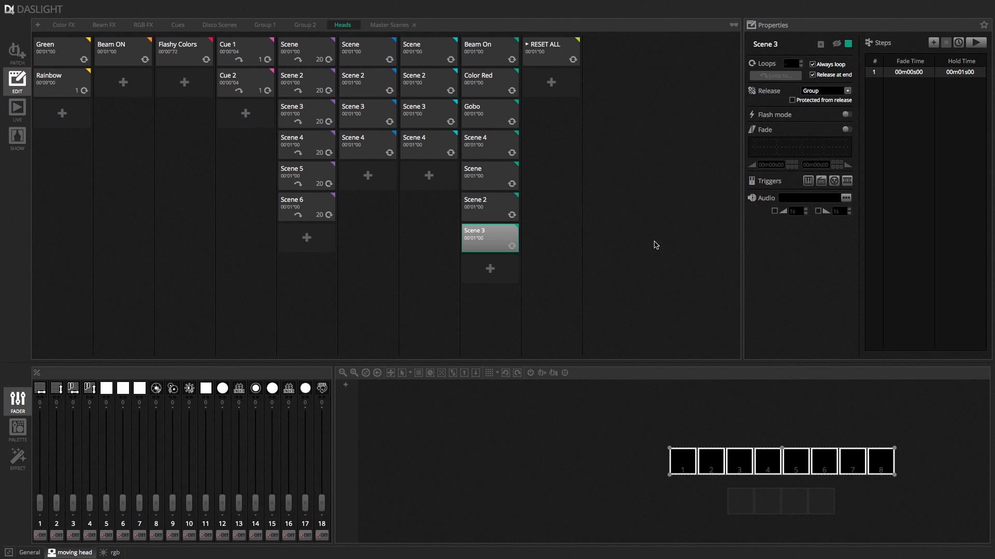
pyautogui.click(553, 373)
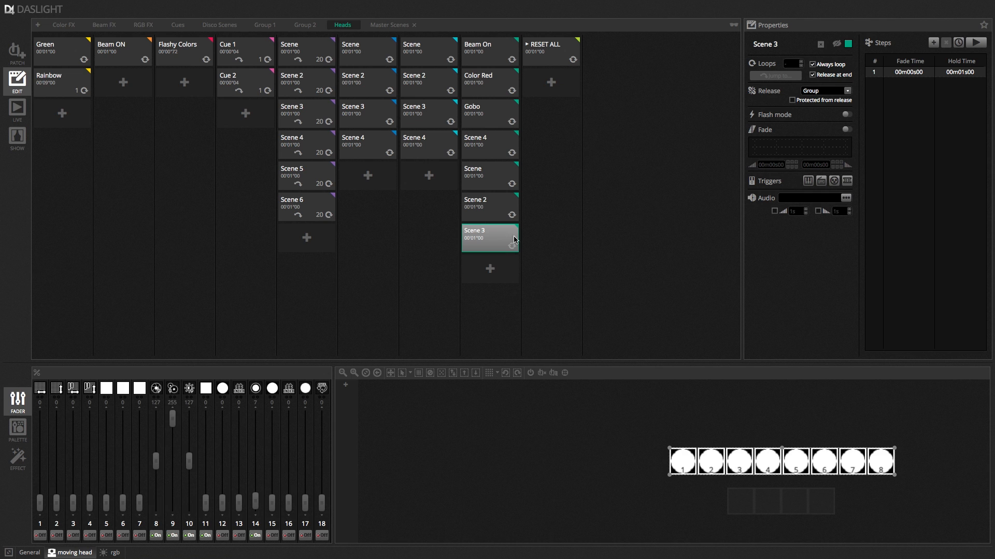
pyautogui.click(848, 115)
# - In live mode, trigger Scene 3 in Heads repeatedly to check its flash behaviour
pyautogui.click(17, 107)
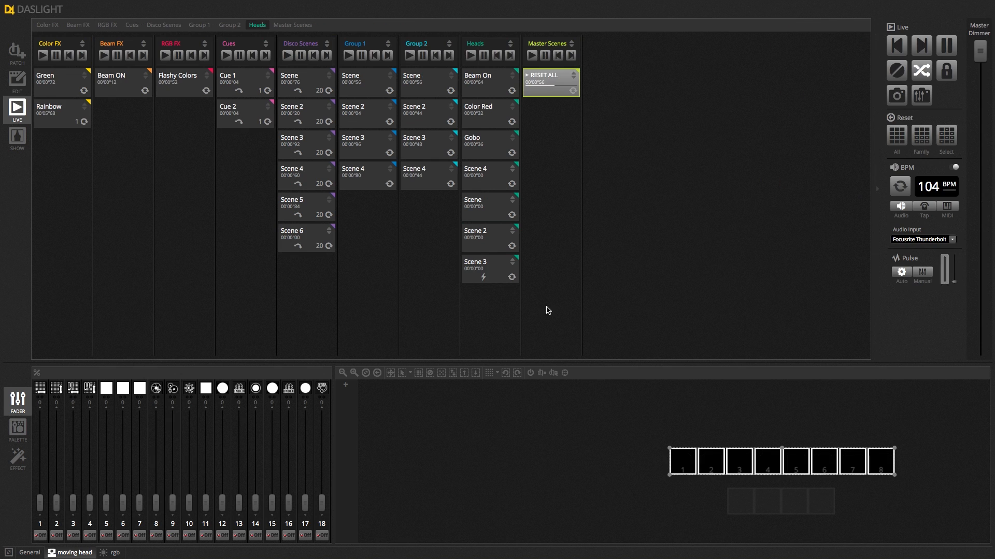
pyautogui.click(490, 271)
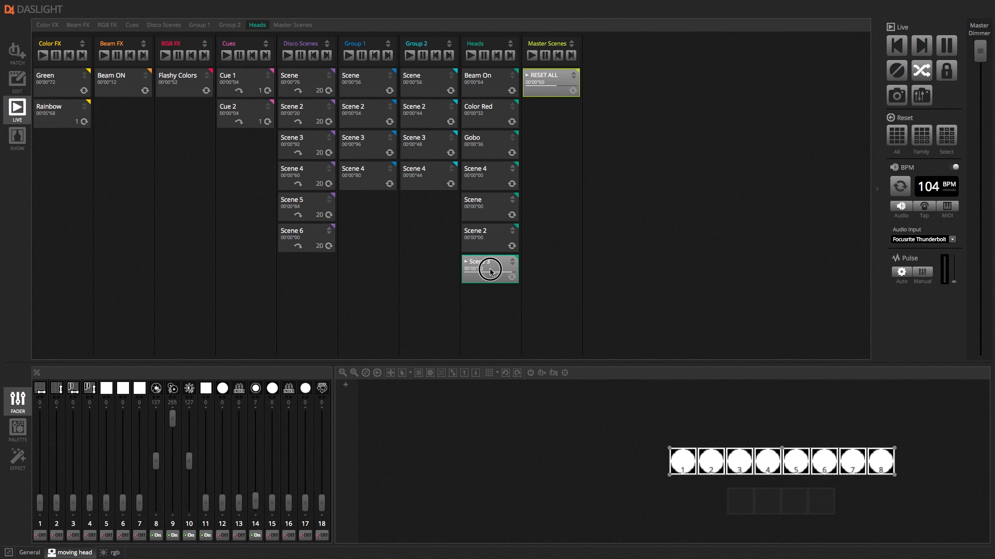
pyautogui.moveTo(490, 271); pyautogui.dragTo(491, 272)
pyautogui.click(490, 272)
pyautogui.click(490, 271)
pyautogui.click(490, 272)
pyautogui.click(490, 271)
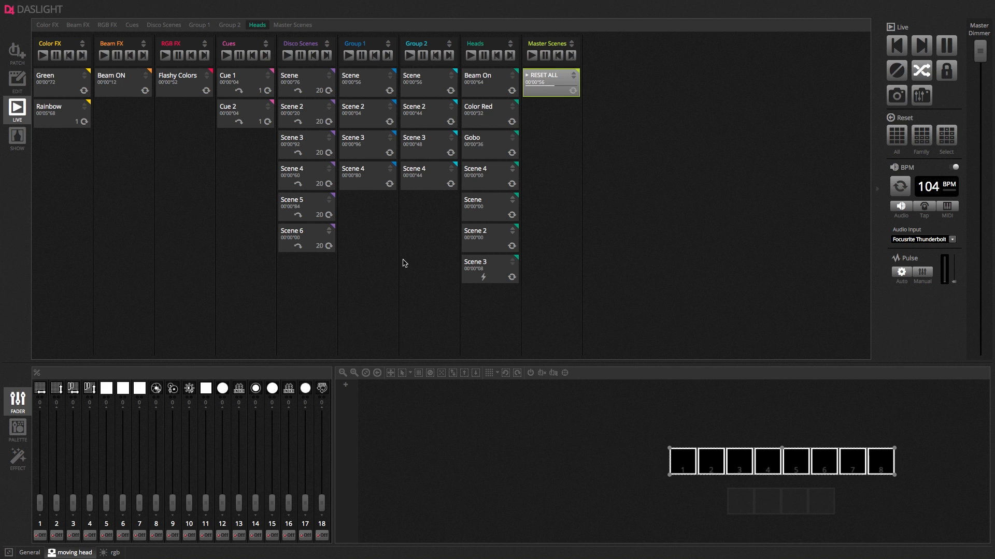
# - Back in edit mode, turn off flash mode for Scene 3 in Heads
pyautogui.click(24, 81)
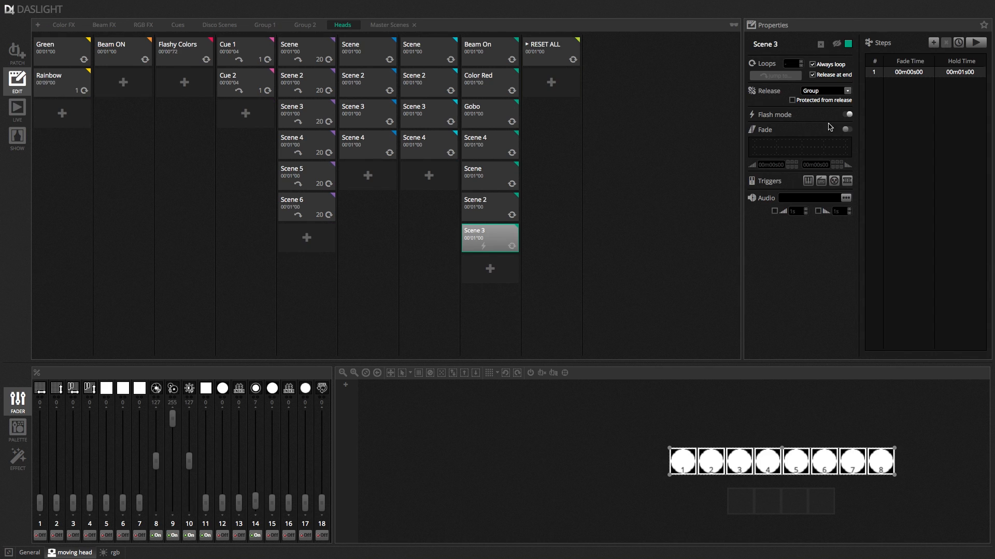
pyautogui.click(848, 114)
# - Start playback of the Beam ON scene in the Beam FX group while staying in edit mode
pyautogui.click(64, 25)
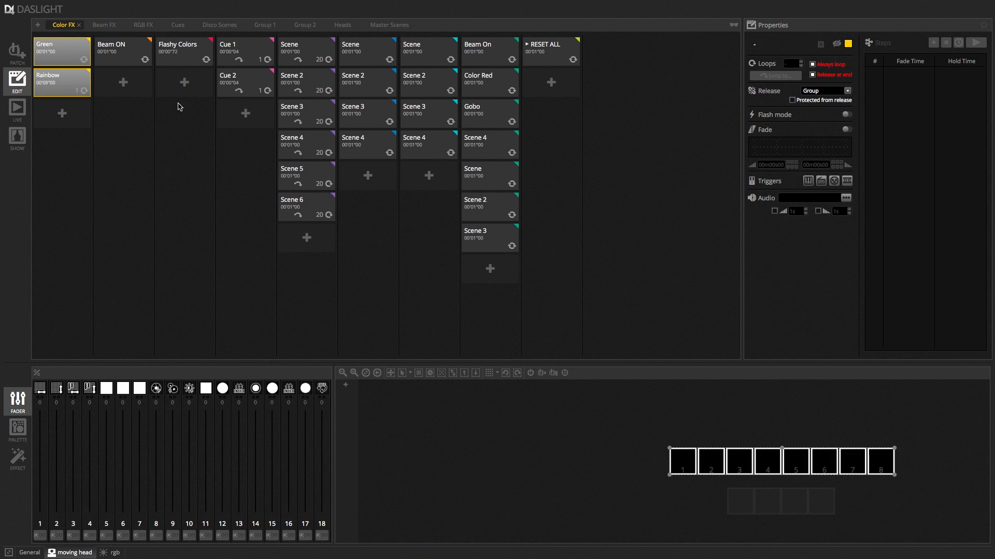
pyautogui.click(124, 57)
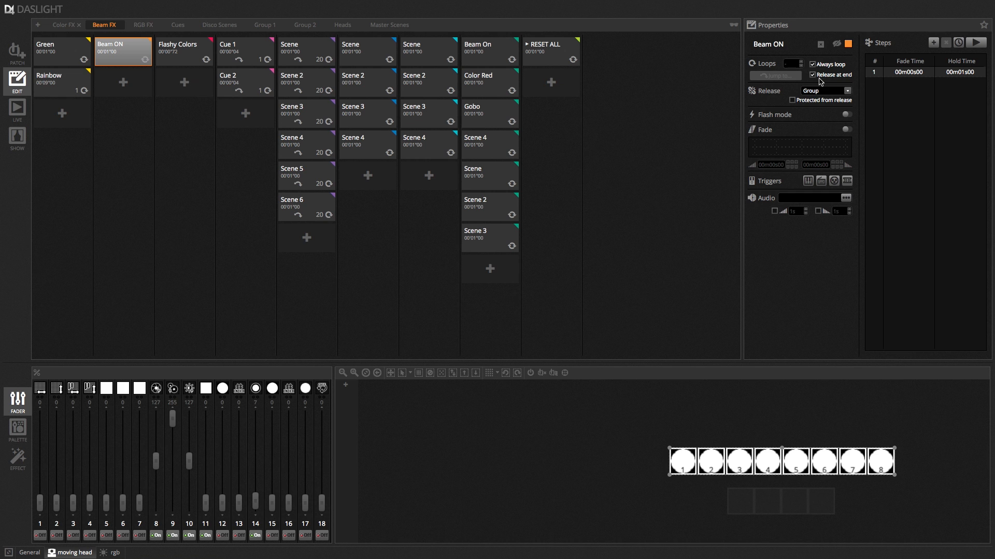
pyautogui.click(976, 42)
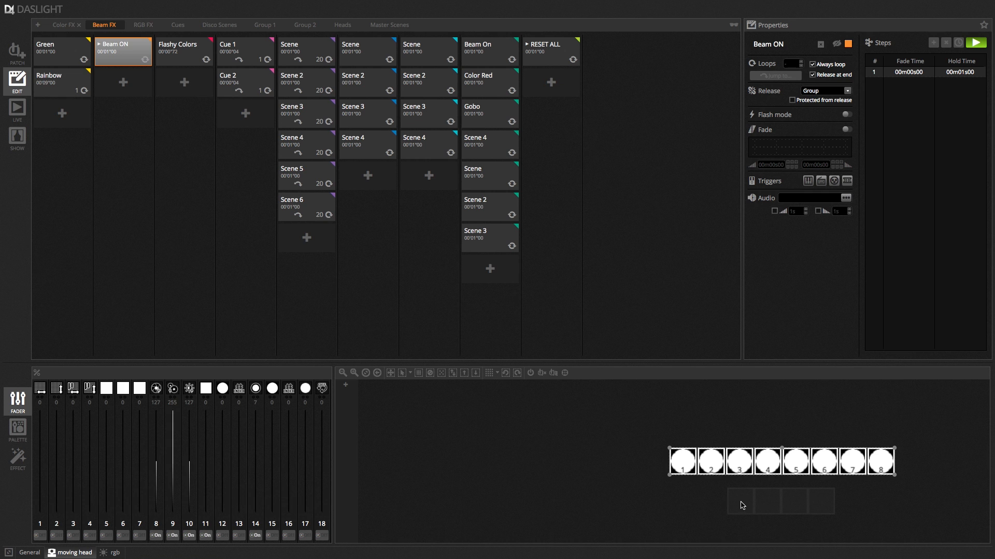
# - Add a scene named Blue to the Color FX group and set the moving heads' channels 5 and 6 to 255
pyautogui.click(61, 115)
pyautogui.click(777, 44)
pyautogui.doubleClick(777, 44)
pyautogui.write('Blue')
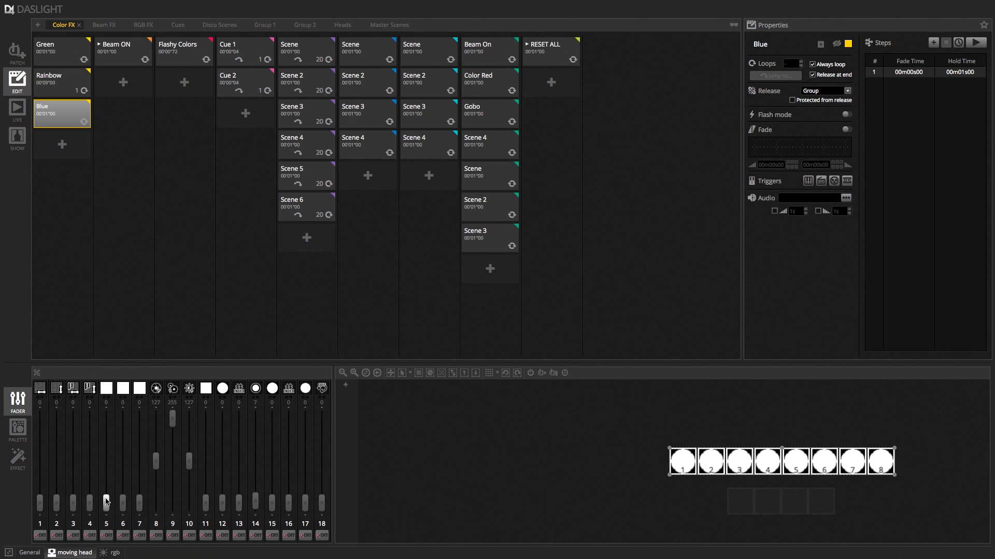
pyautogui.moveTo(107, 501); pyautogui.dragTo(107, 414)
pyautogui.moveTo(123, 501); pyautogui.dragTo(123, 417)
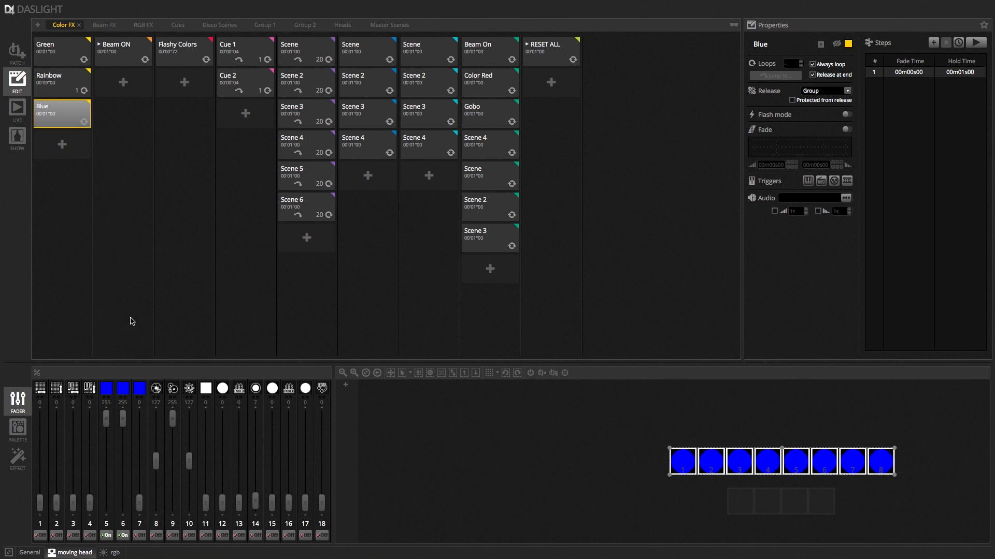
# - Add a scene named Yellow to Color FX, setting the moving heads' channel 7 to 255 and activating channels 5 and 6 at 0
pyautogui.click(62, 145)
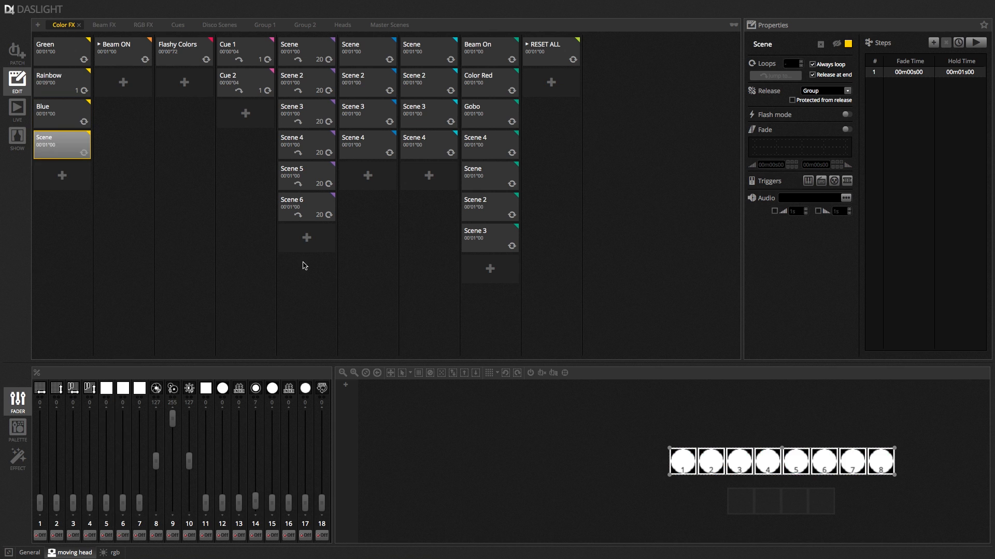
pyautogui.moveTo(139, 502); pyautogui.dragTo(144, 379)
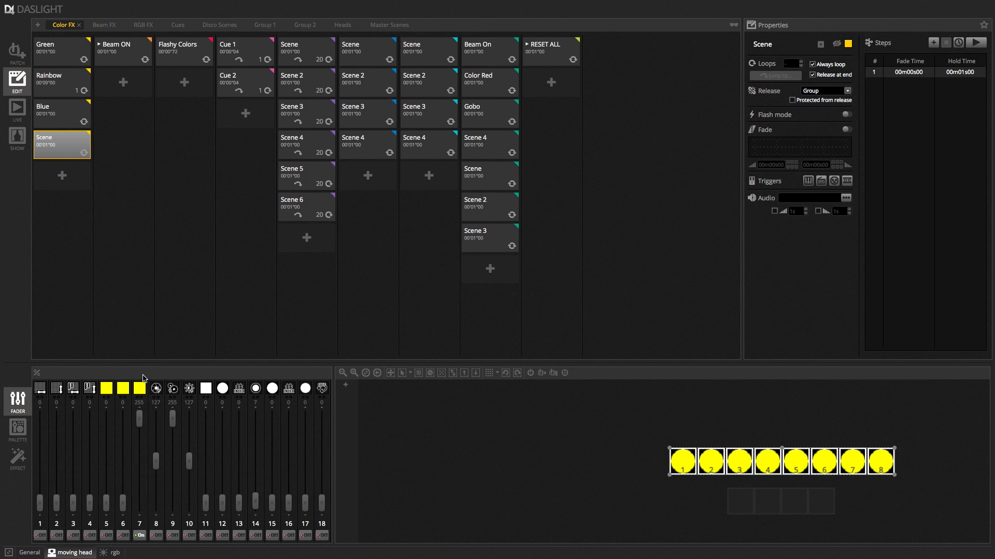
pyautogui.click(122, 502)
pyautogui.click(106, 502)
pyautogui.doubleClick(782, 44)
pyautogui.write('Yellow')
# - Activate channel 7 at 0 for the moving heads in the Blue scene
pyautogui.click(50, 116)
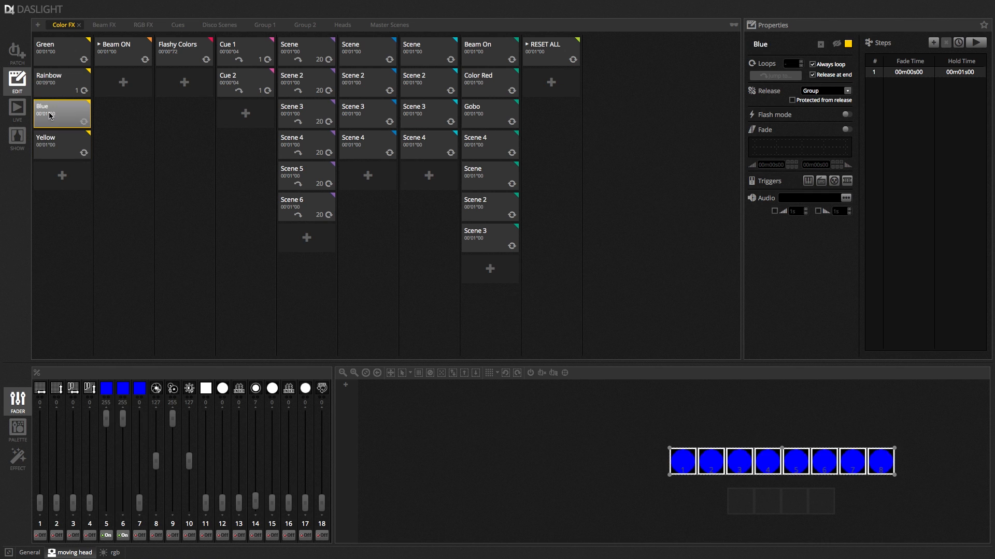
pyautogui.click(140, 536)
# - Enable fade on the Yellow scene and set its fade-in time to 4 seconds
pyautogui.click(54, 144)
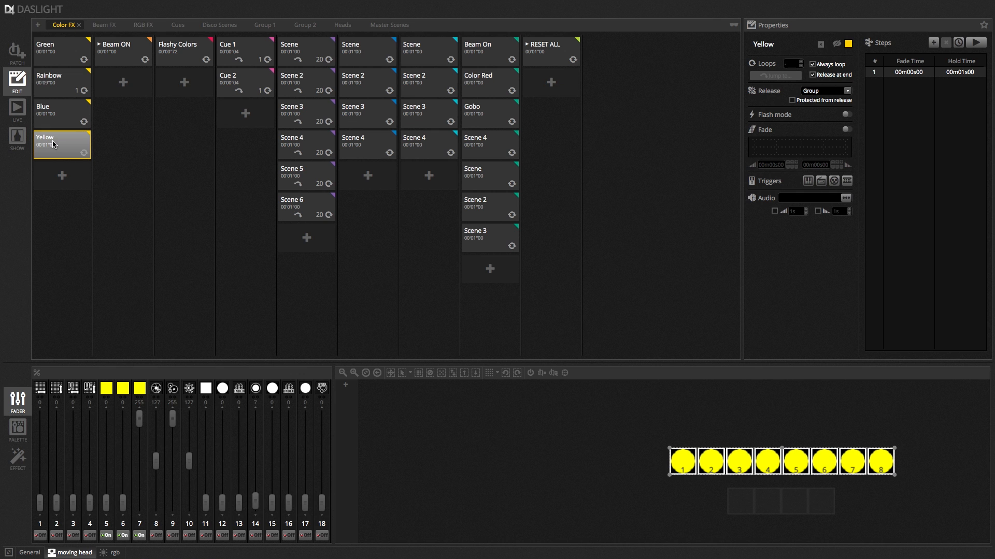
pyautogui.click(846, 129)
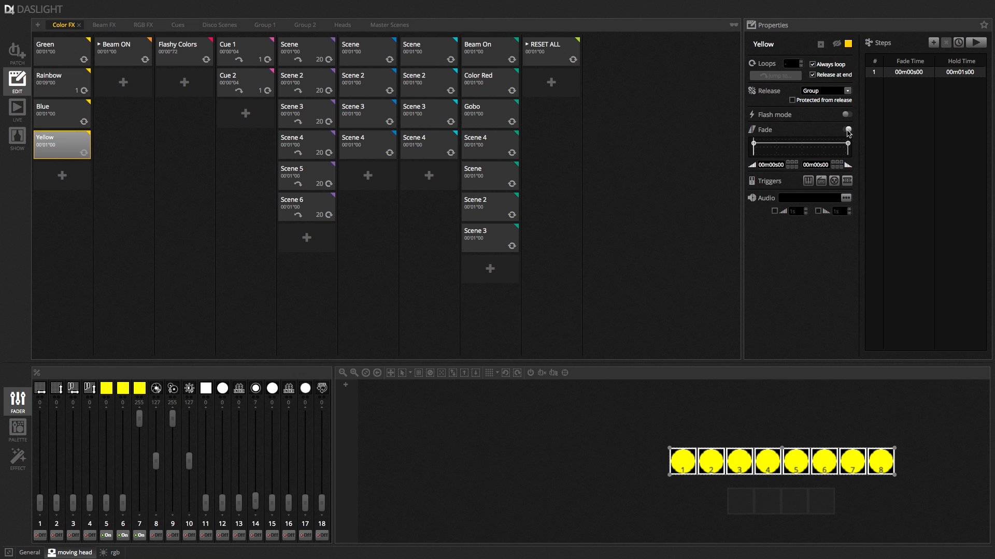
pyautogui.click(792, 164)
pyautogui.click(792, 164)
pyautogui.click(793, 163)
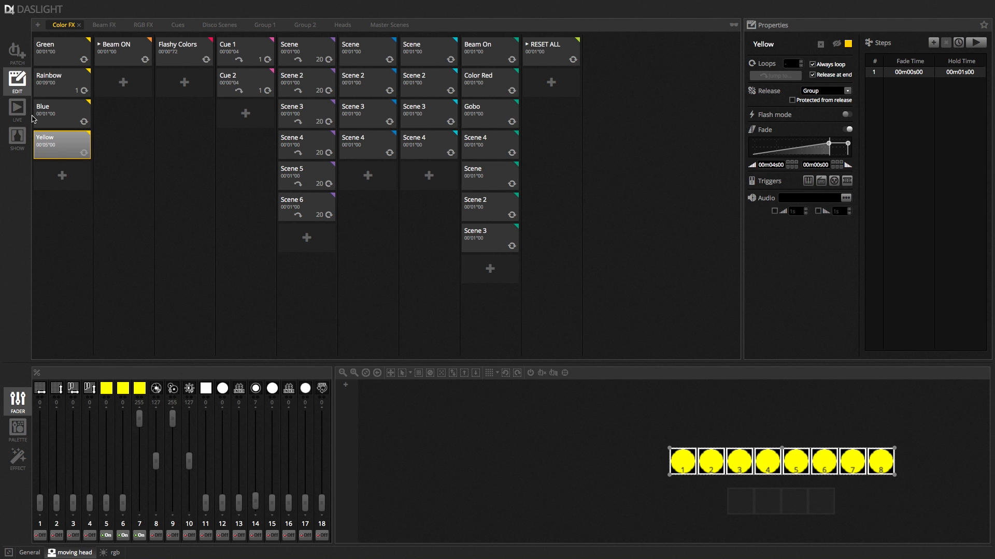
# - In live mode, trigger Blue and then Yellow in Color FX to check the fade between them
pyautogui.click(16, 108)
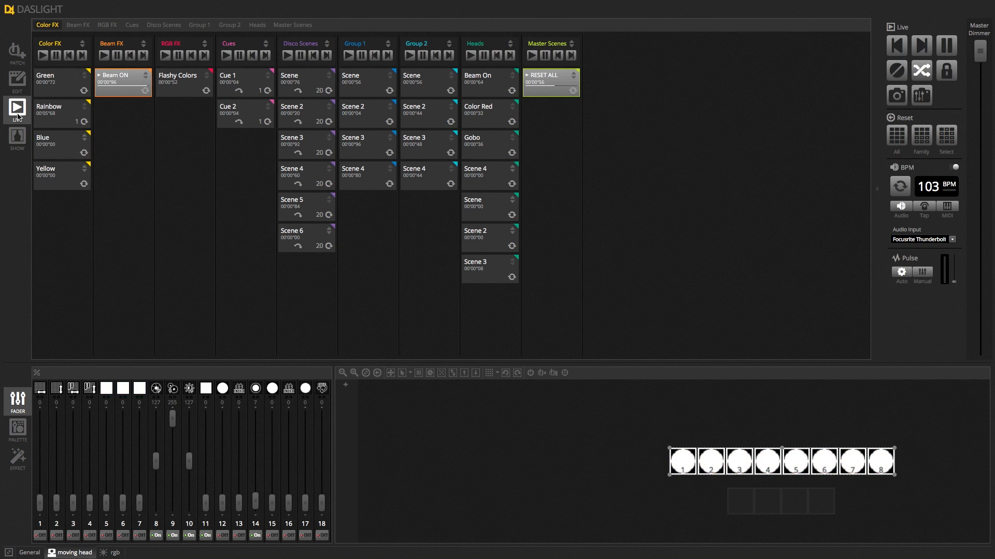
pyautogui.click(57, 144)
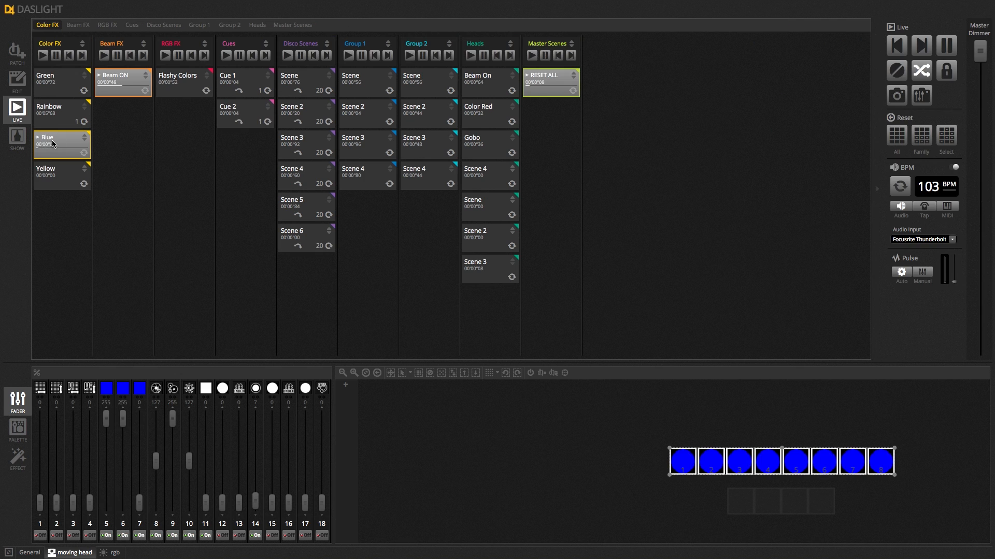
pyautogui.click(54, 183)
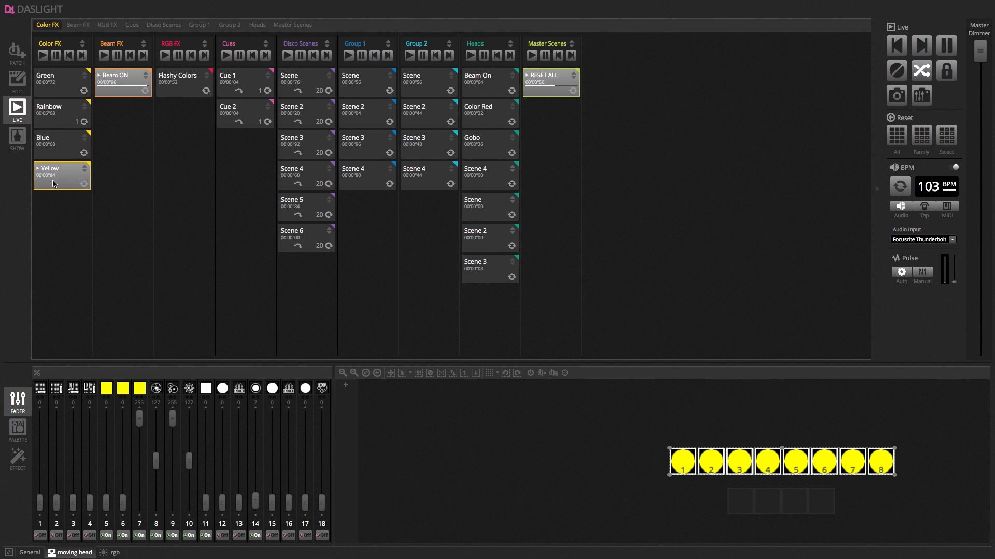
# - Back in edit mode, add a new scene group named Jingles
pyautogui.click(18, 80)
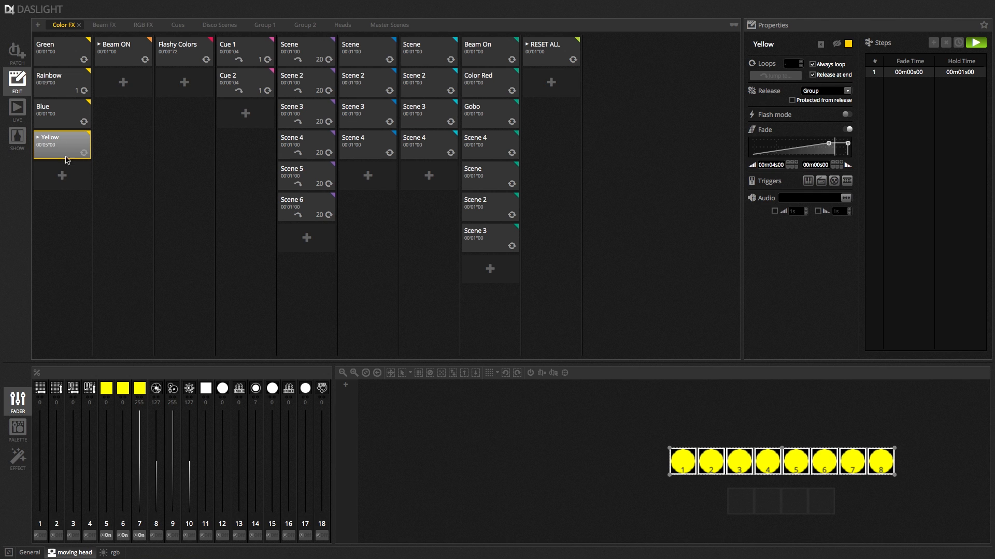
pyautogui.click(38, 25)
pyautogui.doubleClick(438, 25)
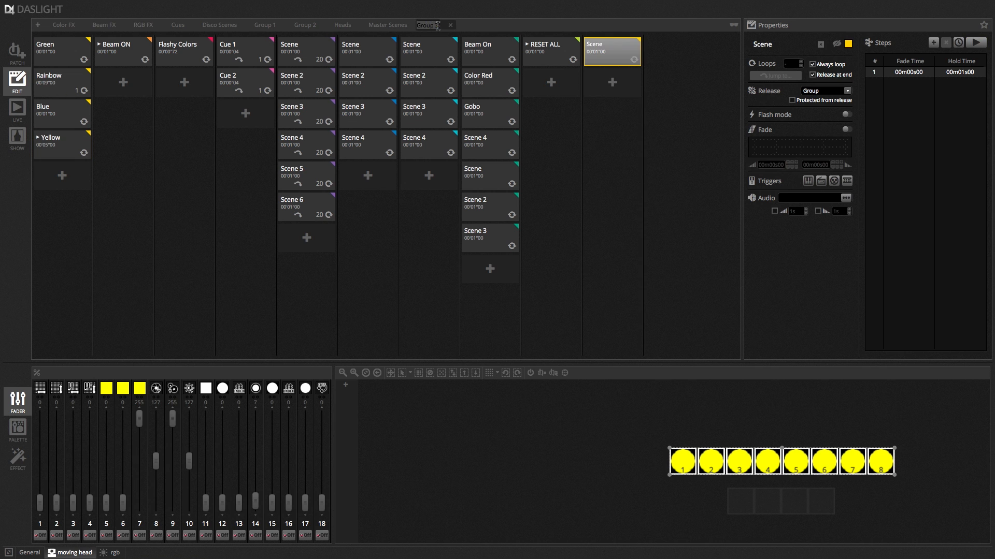
pyautogui.write('Kingles')
pyautogui.press('BackSpace')
pyautogui.write('J')
pyautogui.press('Return')
# - Rename the first scene in the Jingles group to Thunder
pyautogui.doubleClick(762, 44)
pyautogui.write('Thunder')
pyautogui.press('Return')
# - Add a second scene to the Jingles group and name it "Slam the door"
pyautogui.click(627, 78)
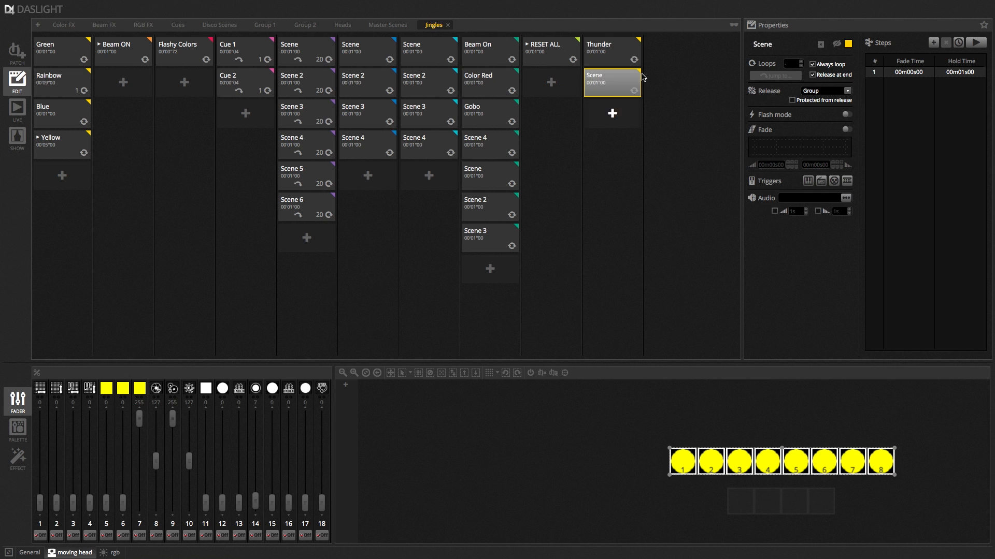
pyautogui.press('Delete')
pyautogui.press('Delete')
pyautogui.press('Delete')
pyautogui.press('Delete')
pyautogui.press('Delete')
pyautogui.write('Slam the door')
# - Add a third scene to the Jingles group and name it "Scream!"
pyautogui.click(612, 114)
pyautogui.doubleClick(770, 42)
pyautogui.write('Scream')
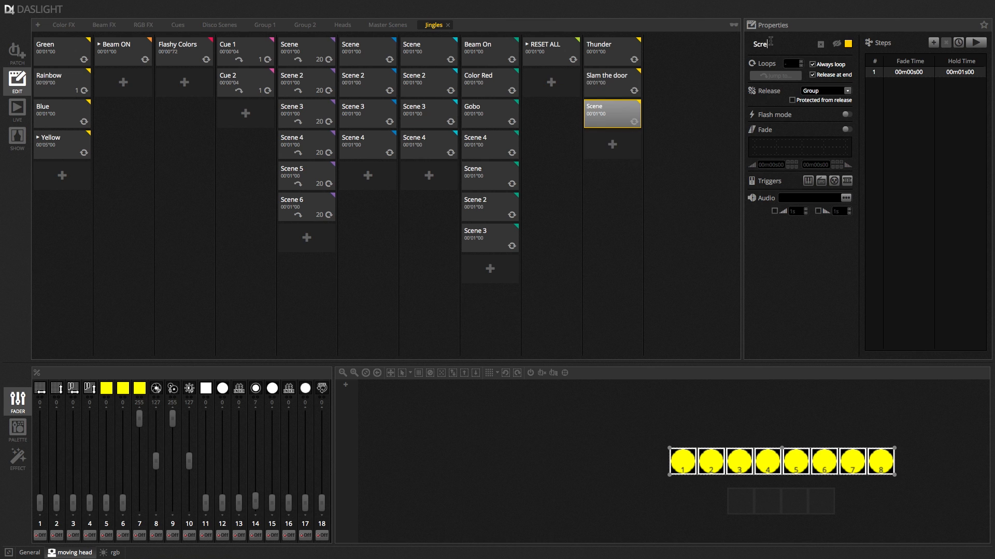
pyautogui.press('Return')
pyautogui.click(632, 77)
pyautogui.click(628, 60)
pyautogui.click(615, 88)
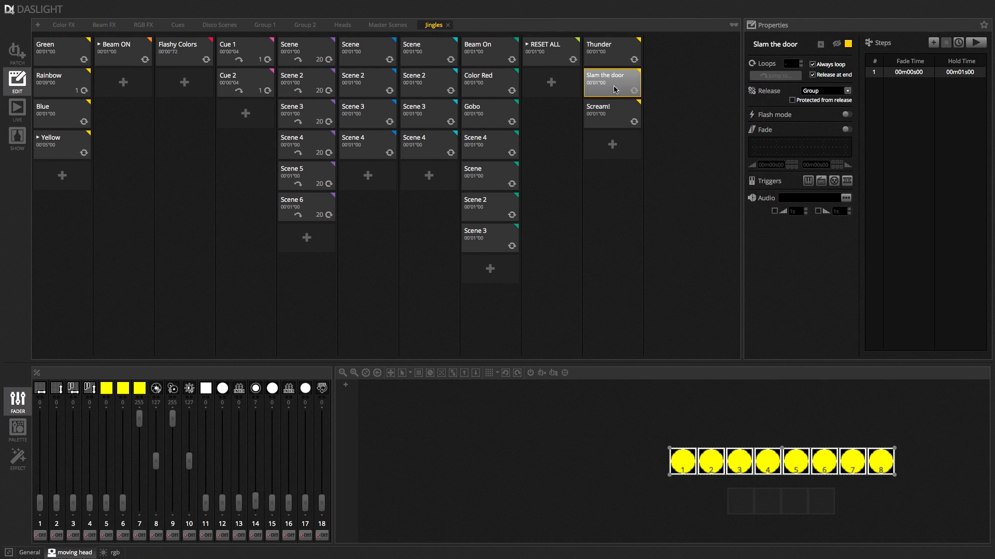
# - Select the Scream! scene in Jingles and open the effects generator
pyautogui.click(616, 110)
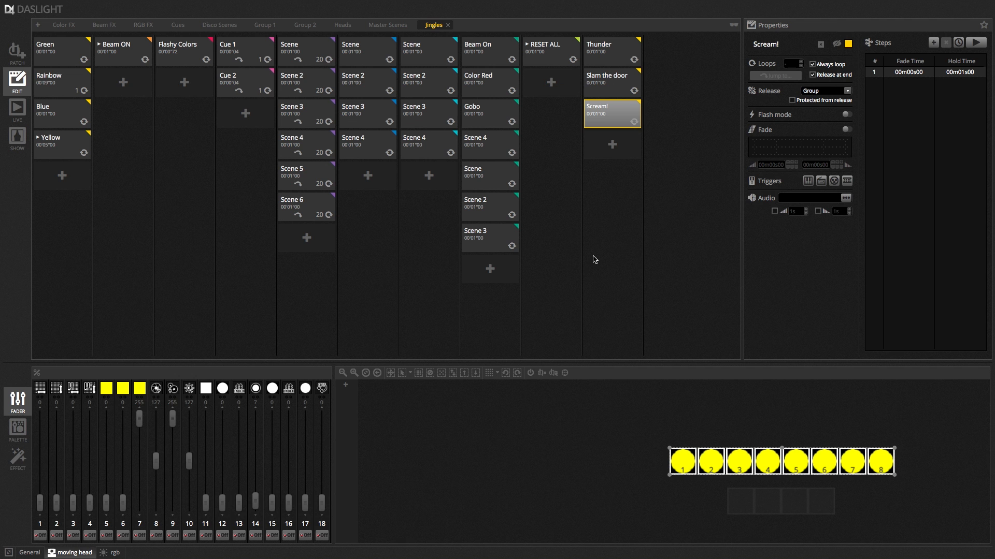
pyautogui.click(20, 459)
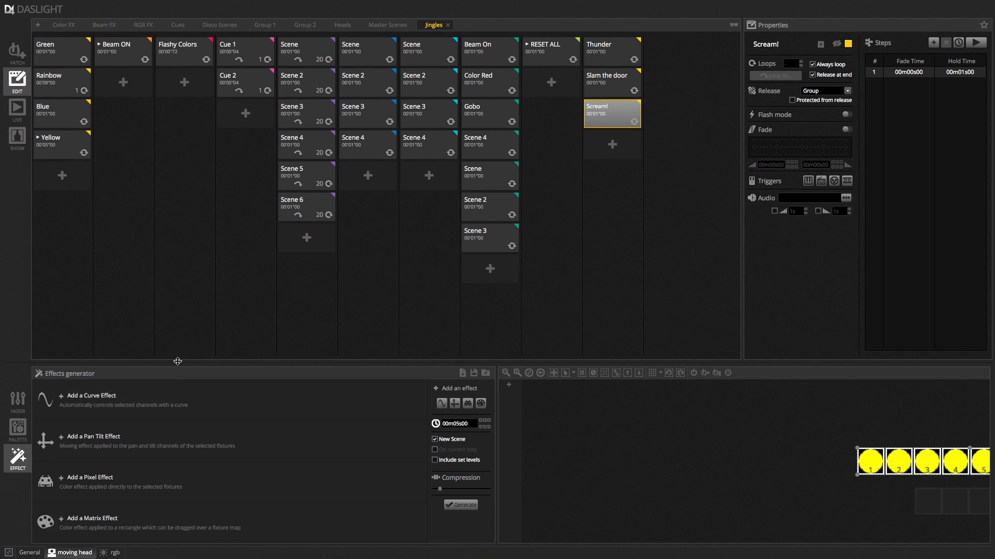